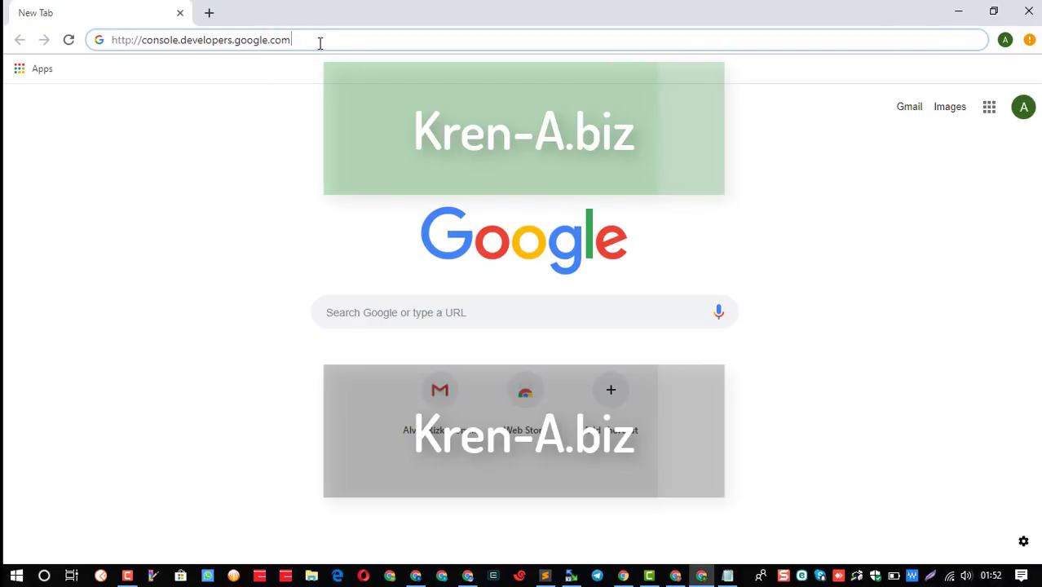
Load console.developers.google.com in Chrome to reach the APIs & Services dashboard.
key(Return)
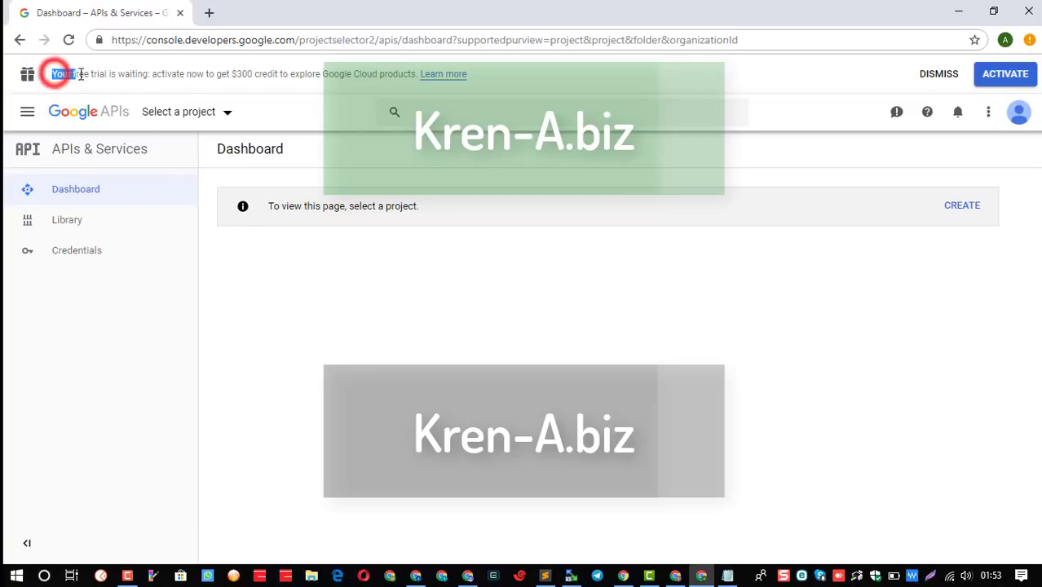
Highlight the free-trial offer and its $300 credit, then start the free-trial activation.
triple_click(54, 73)
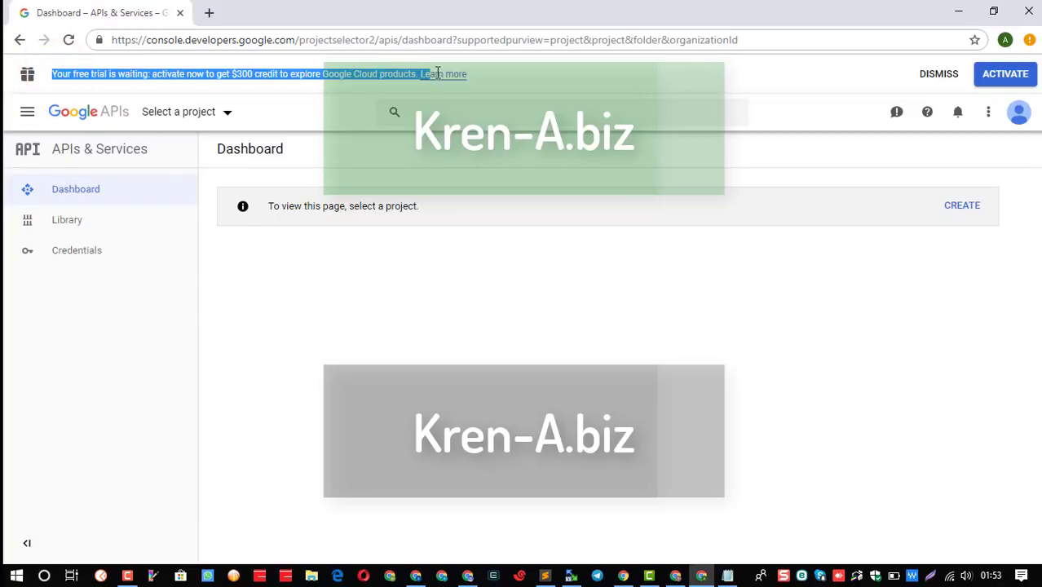
click(237, 71)
double_click(236, 74)
click(234, 74)
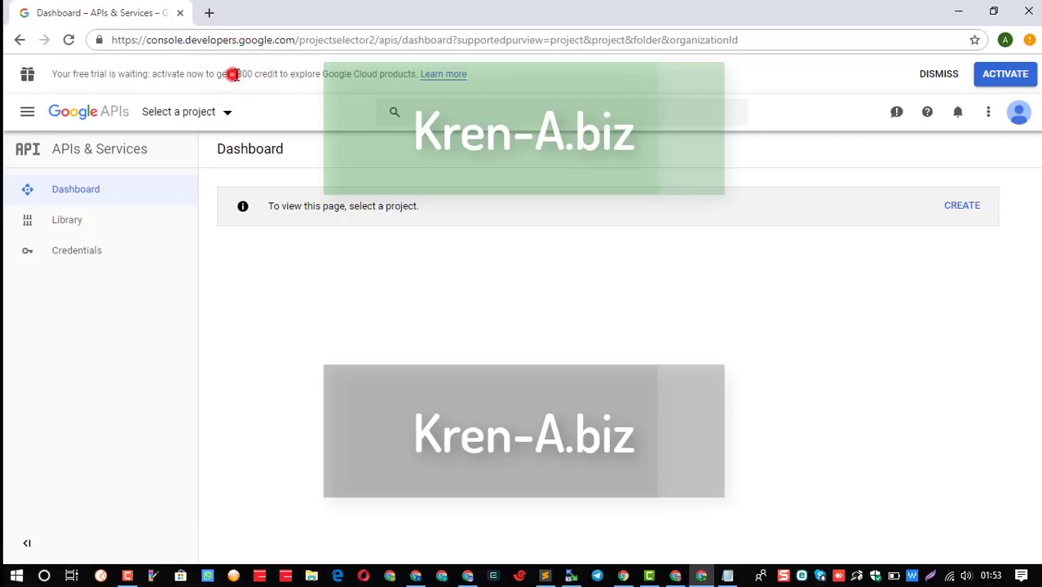
double_click(235, 74)
click(1005, 75)
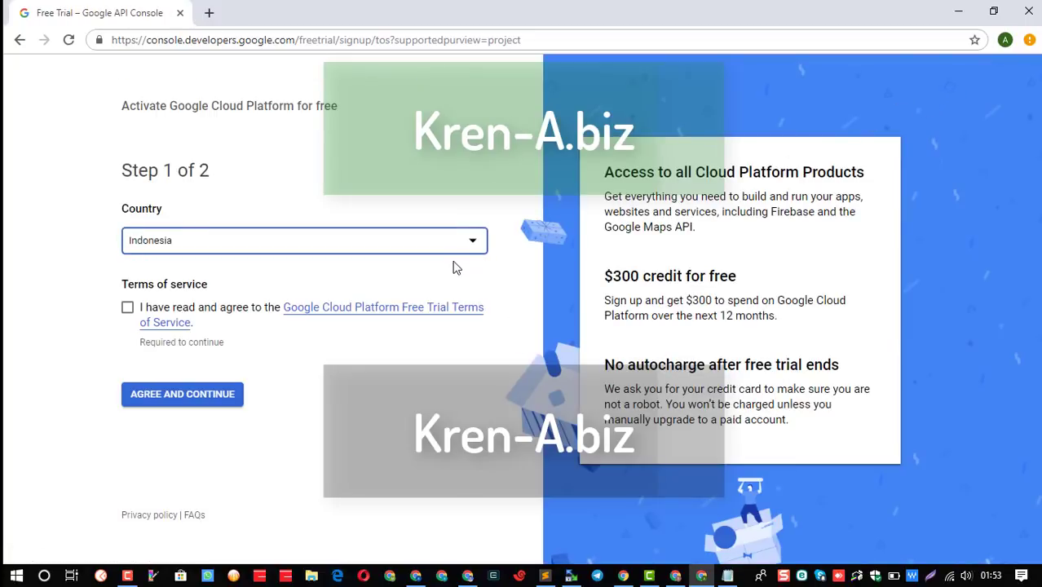
Accept the free-trial Terms of Service and continue to step 2 of 2.
click(127, 313)
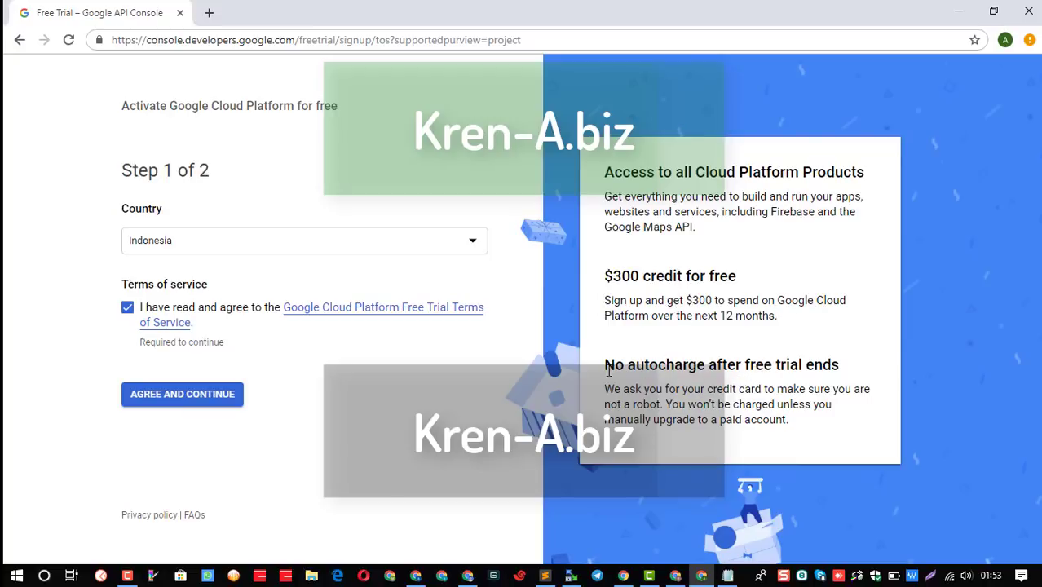
drag(608, 371, 842, 359)
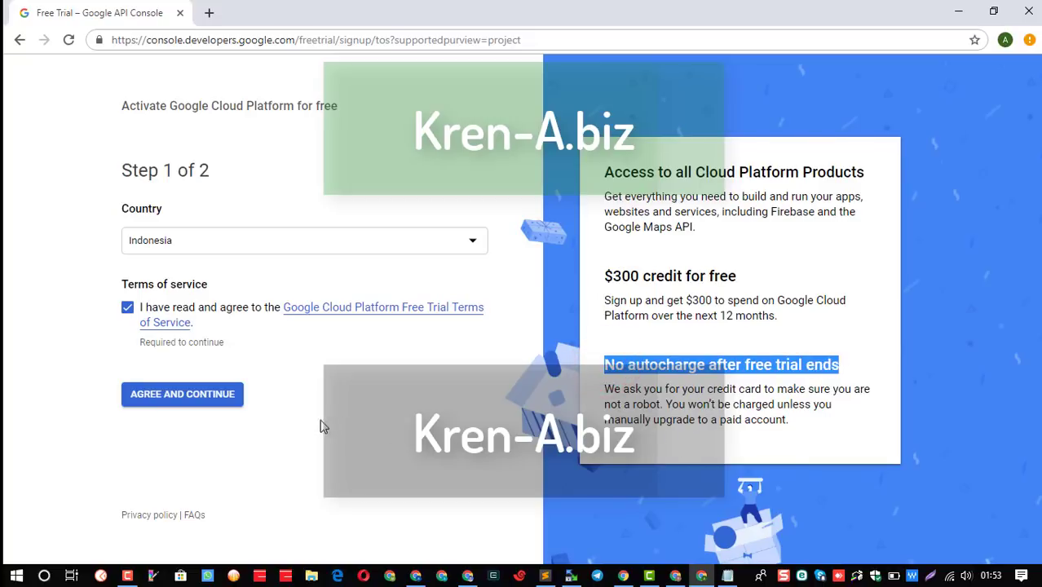
click(210, 399)
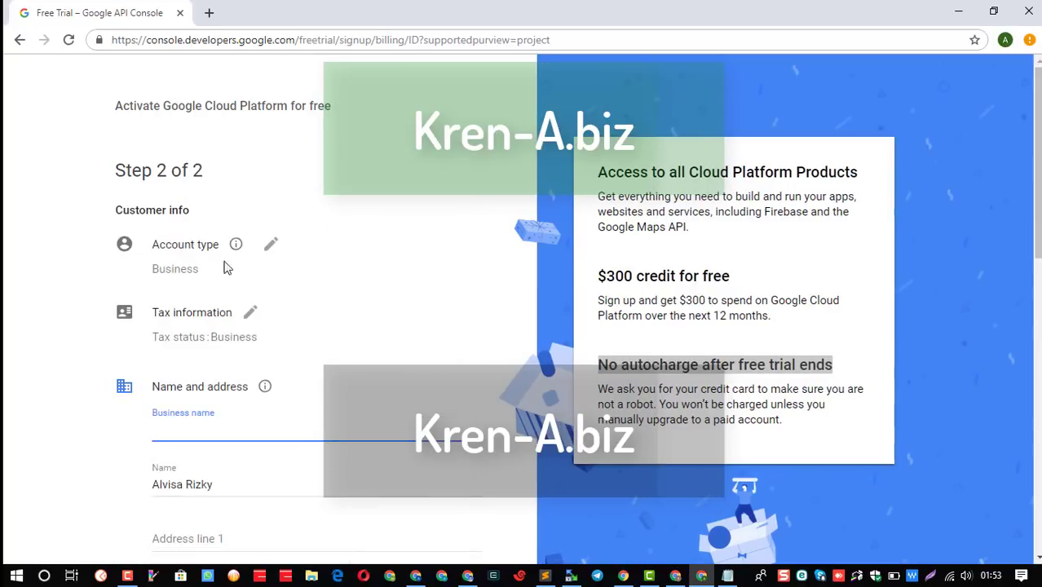
Change the account type from Business to Individual.
click(270, 244)
click(291, 261)
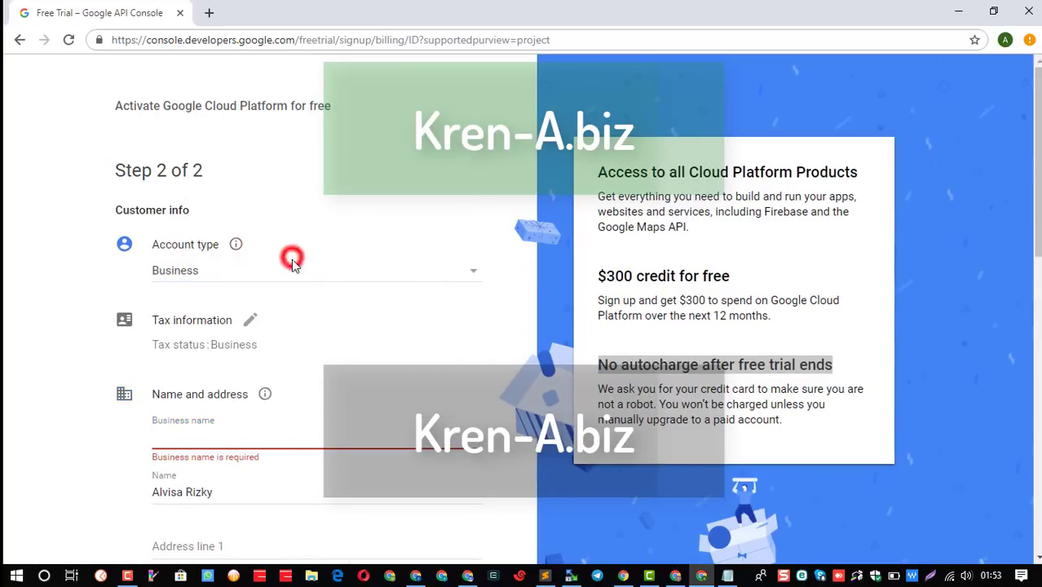
click(252, 255)
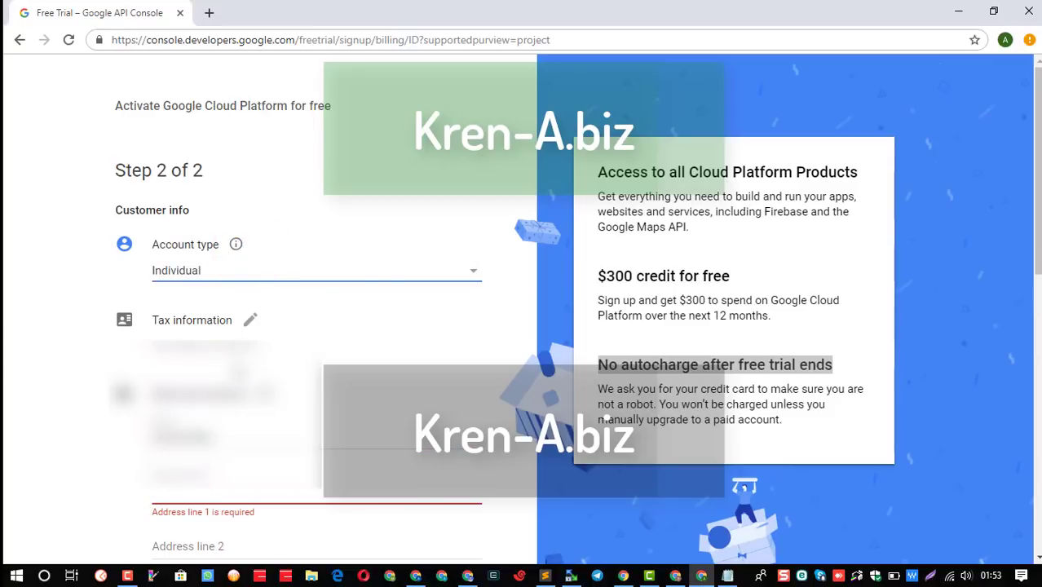
scroll(239, 372, down, 1)
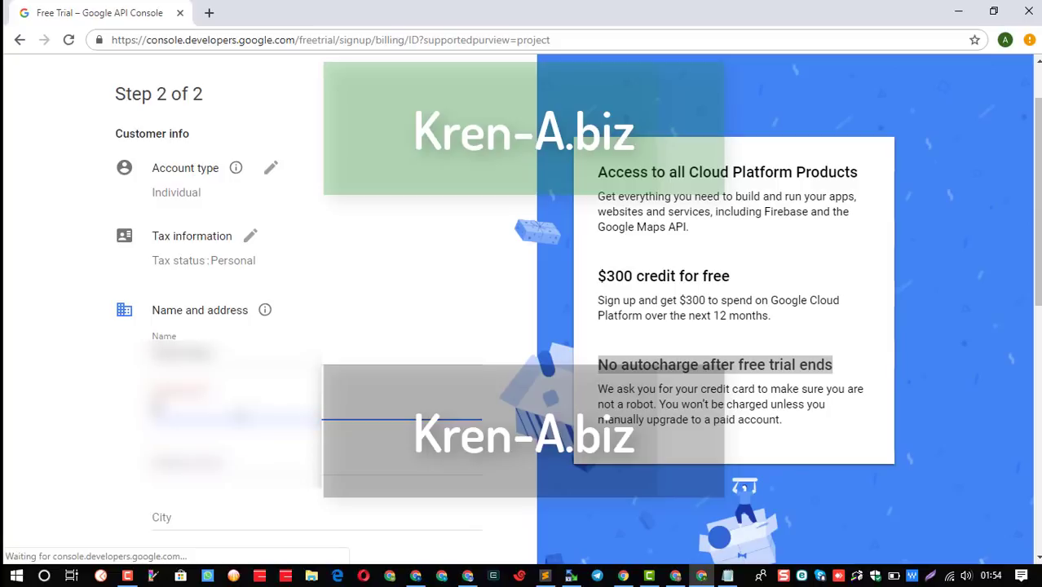
Fill in the street address and city fields of the customer info.
click(237, 420)
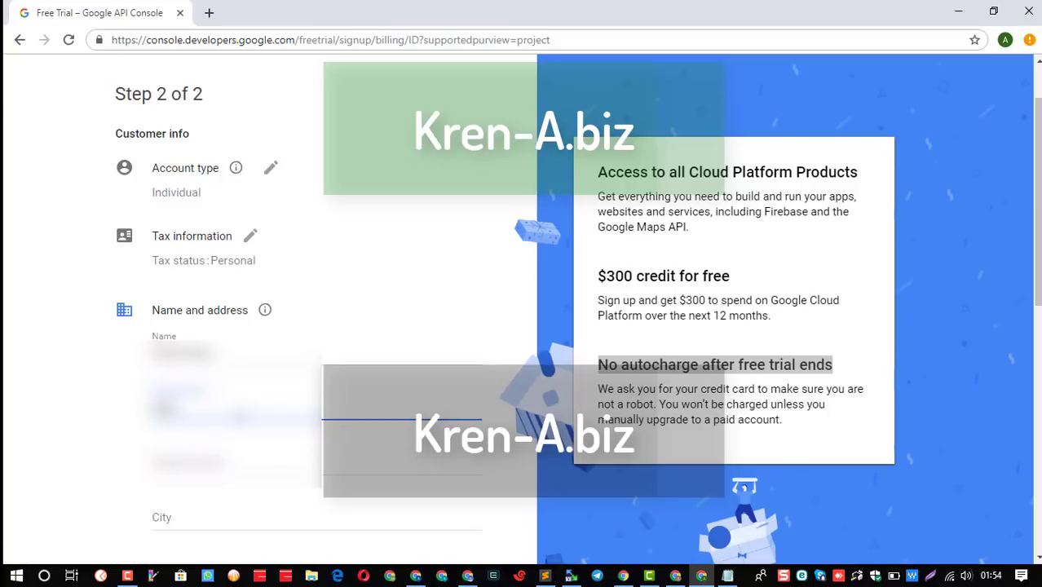
text(abc)
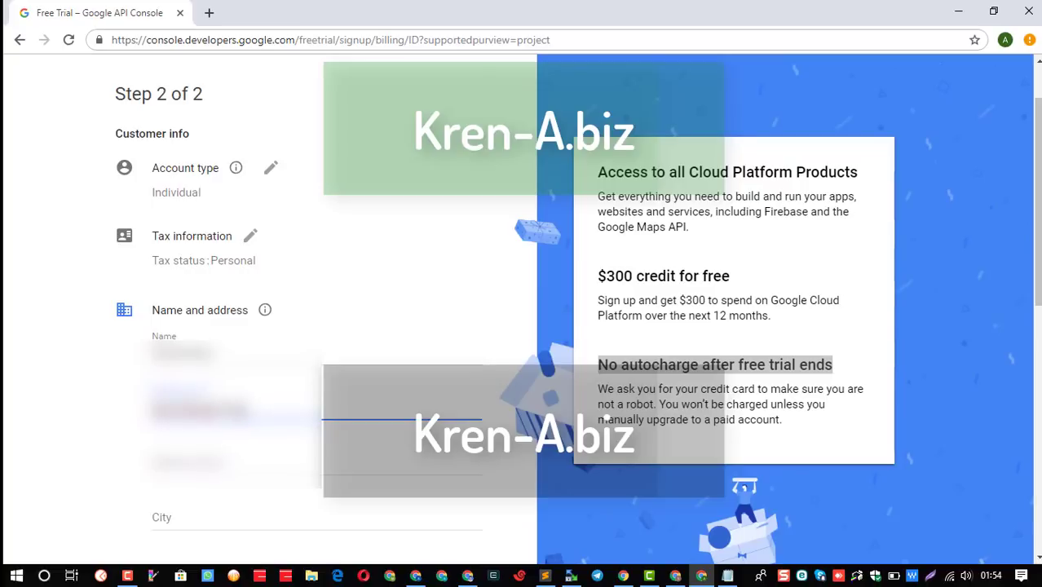
key(BackSpace)
key(BackSpace)
key(BackSpace)
key(BackSpace)
scroll(310, 326, down, 2)
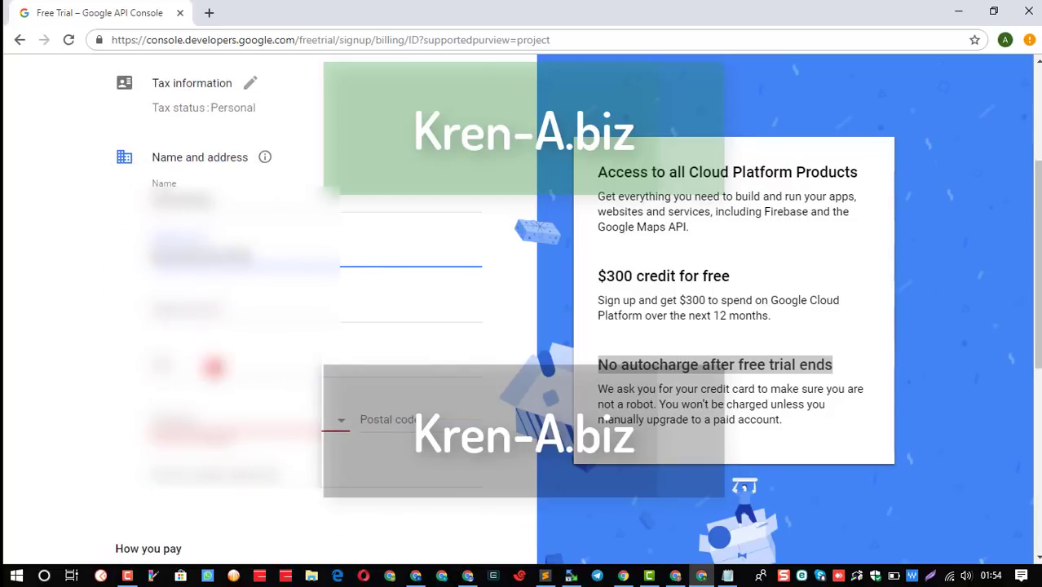
click(213, 367)
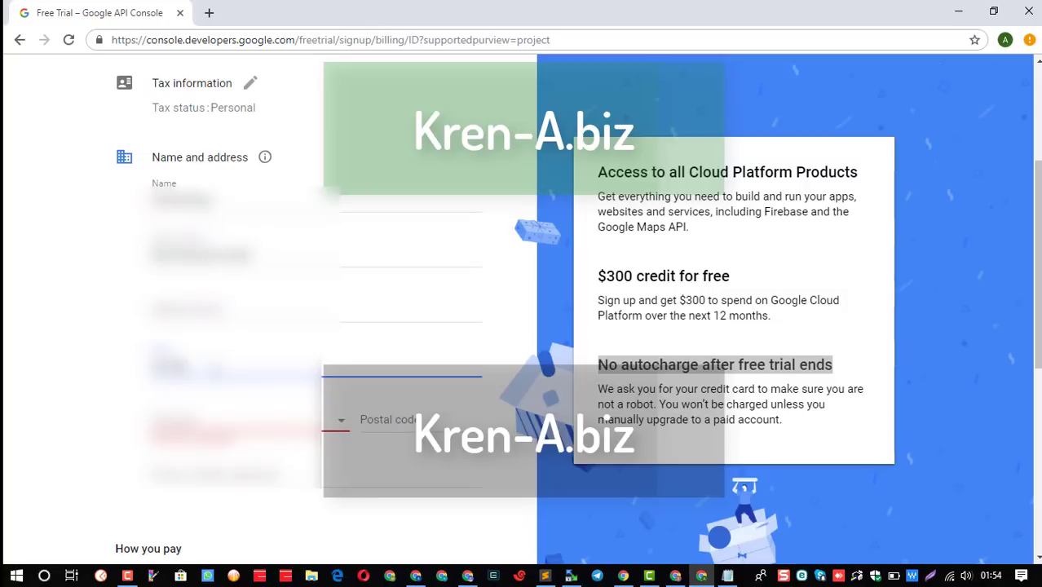
key(Tab)
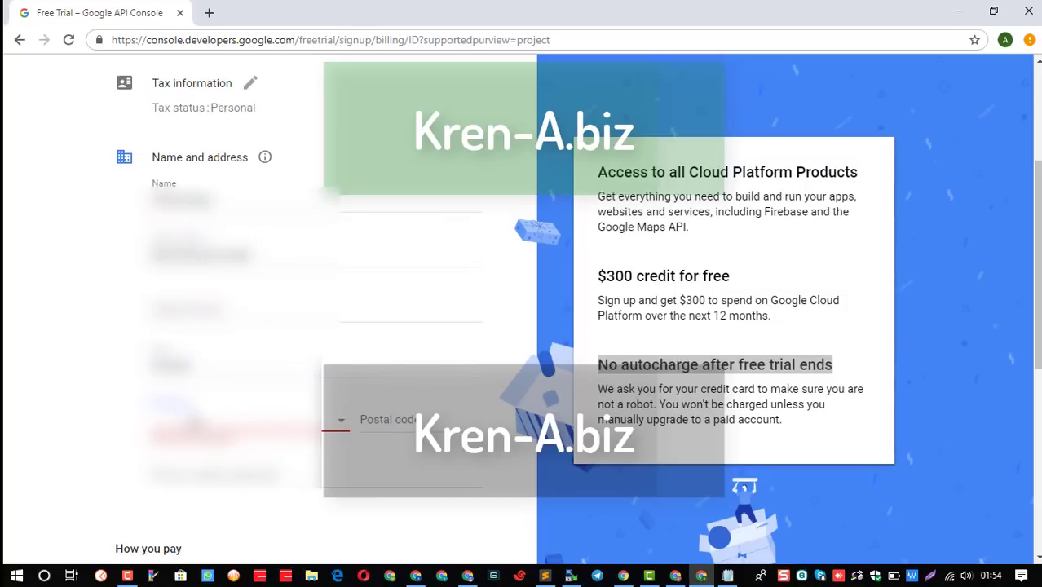
Choose Sulawesi Tenggara as the province, then enter the postal code and phone number.
click(186, 419)
scroll(245, 481, down, 3)
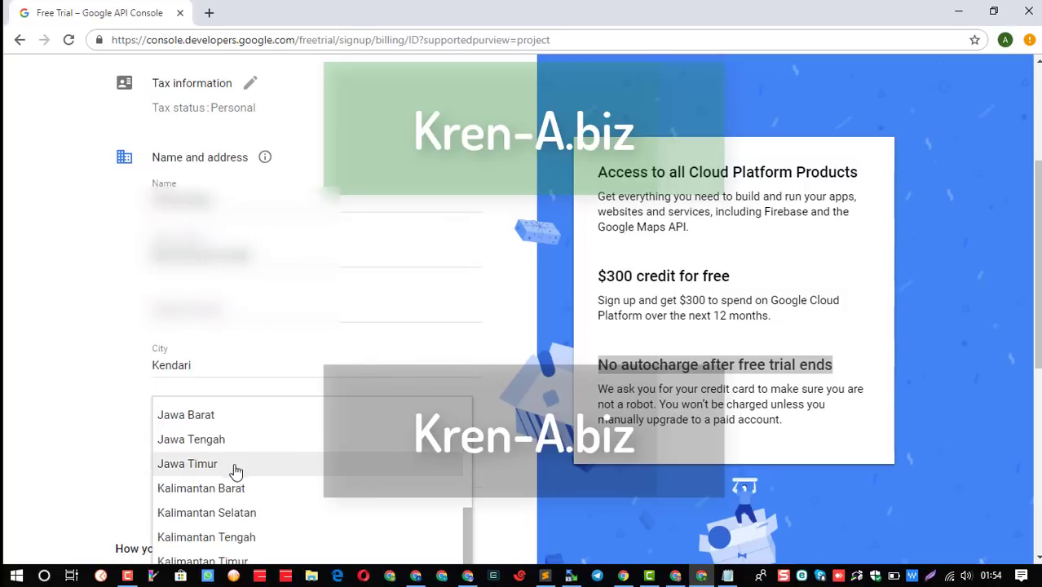
scroll(236, 474, down, 3)
scroll(241, 496, down, 5)
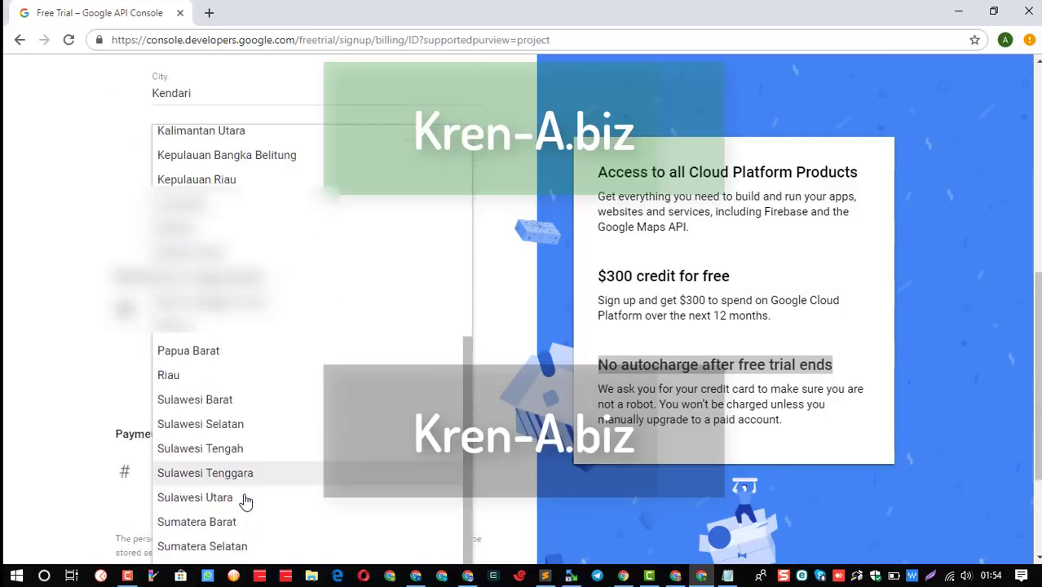
click(244, 439)
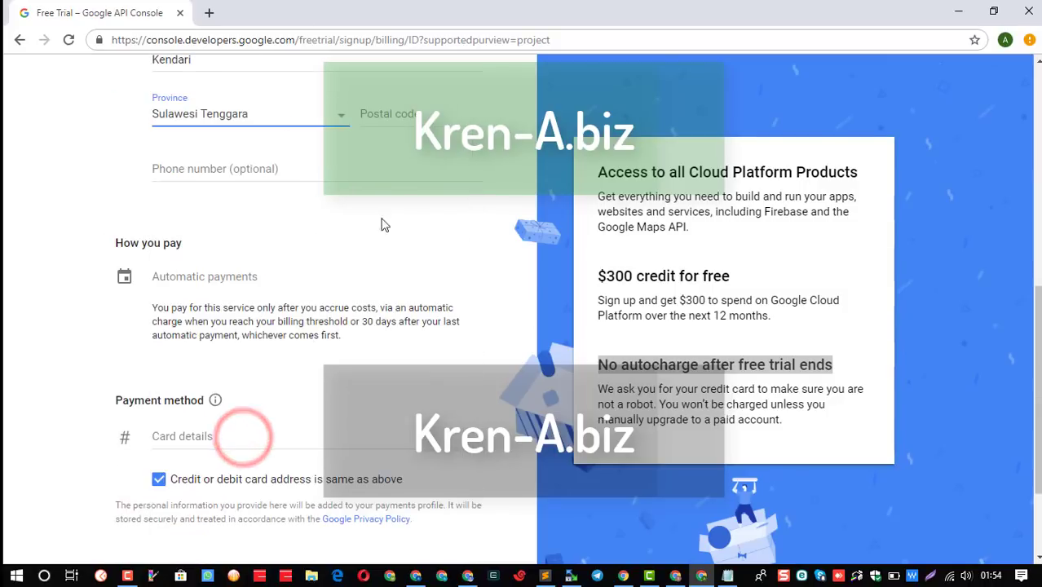
click(386, 117)
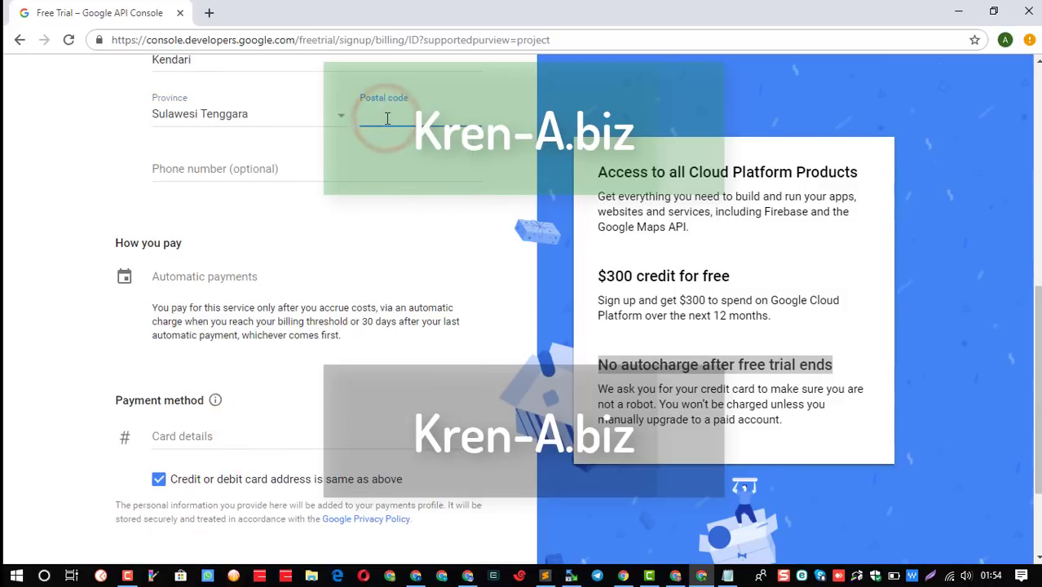
text(9300)
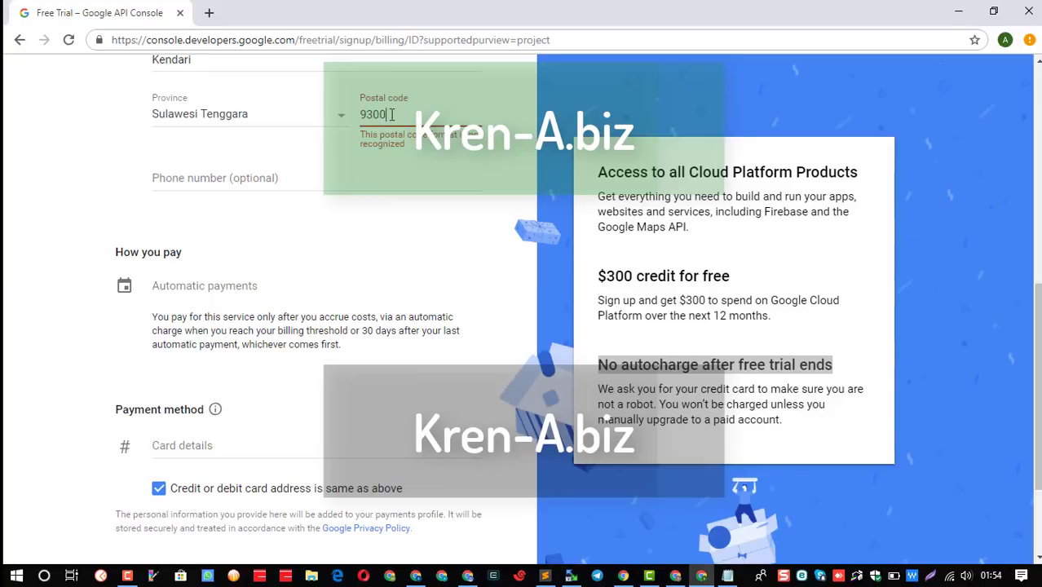
text(0)
click(276, 169)
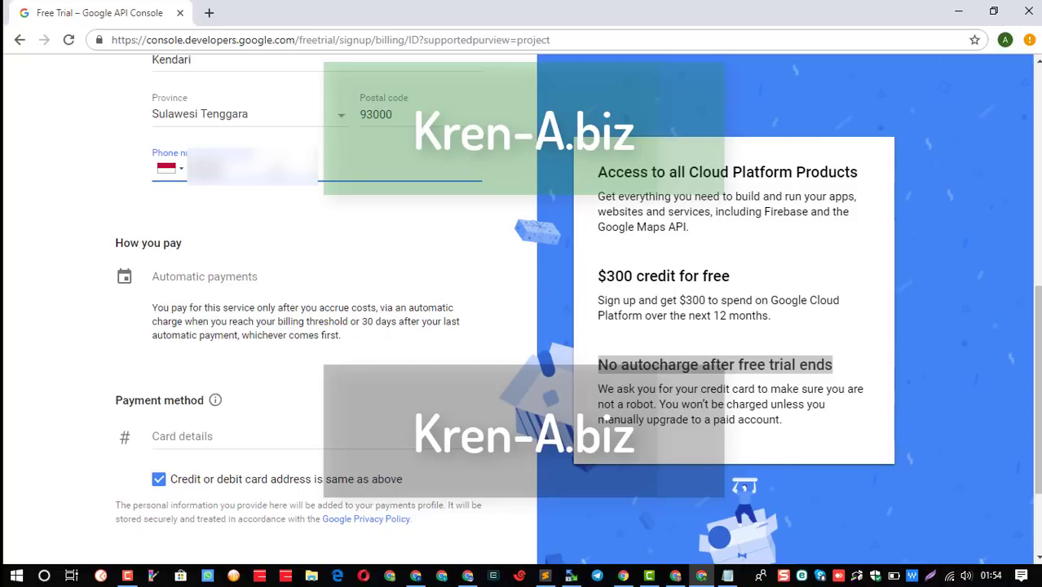
text(12)
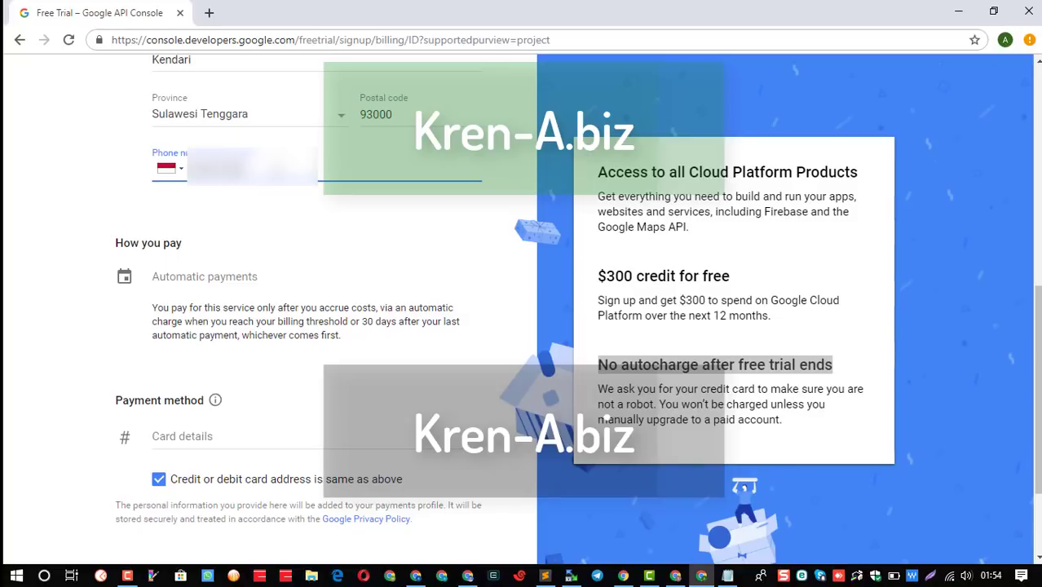
Enter the payment card number and its expiry date.
scroll(269, 335, down, 3)
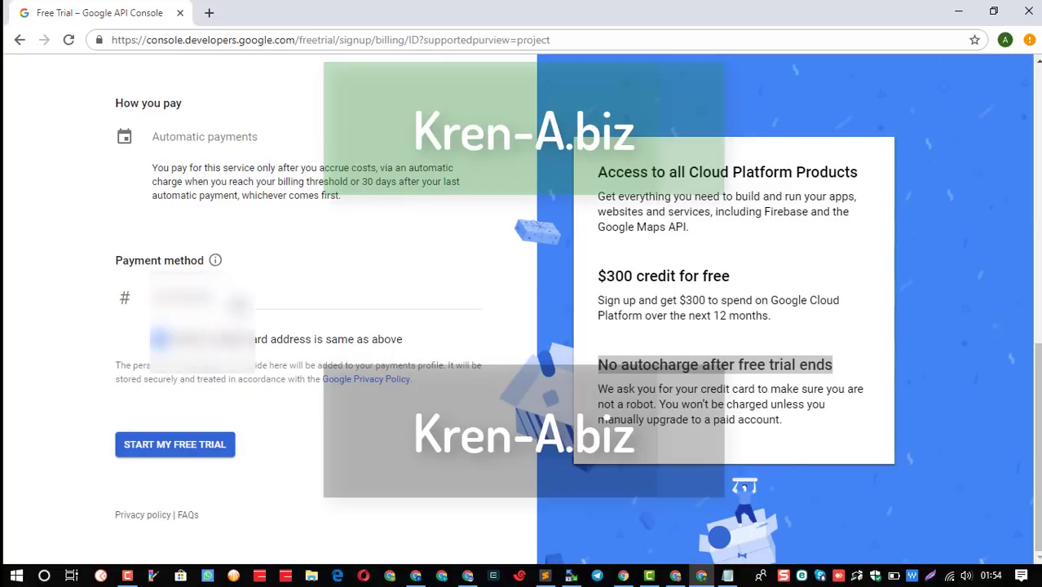
click(218, 295)
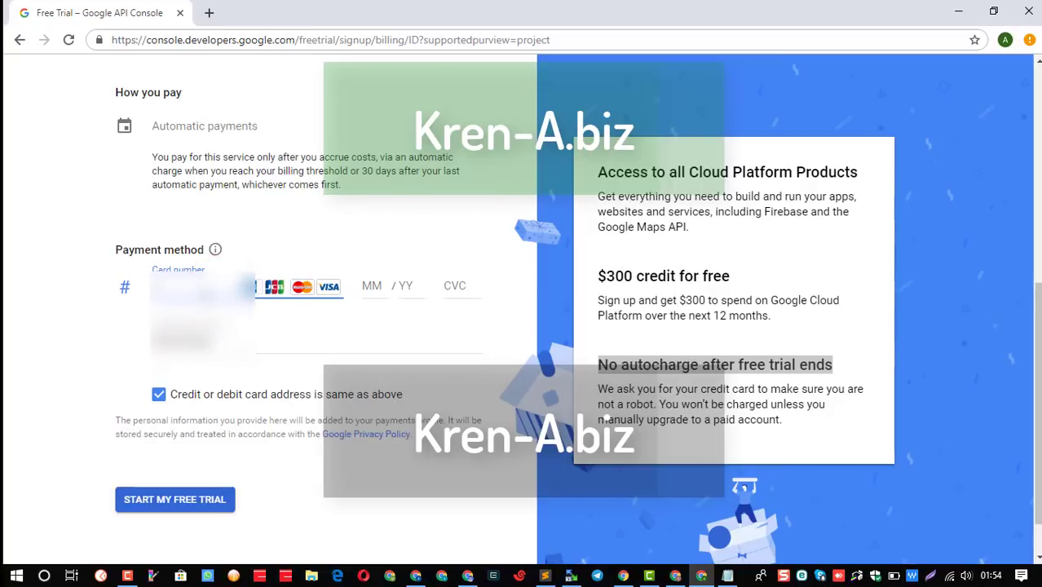
text(4225)
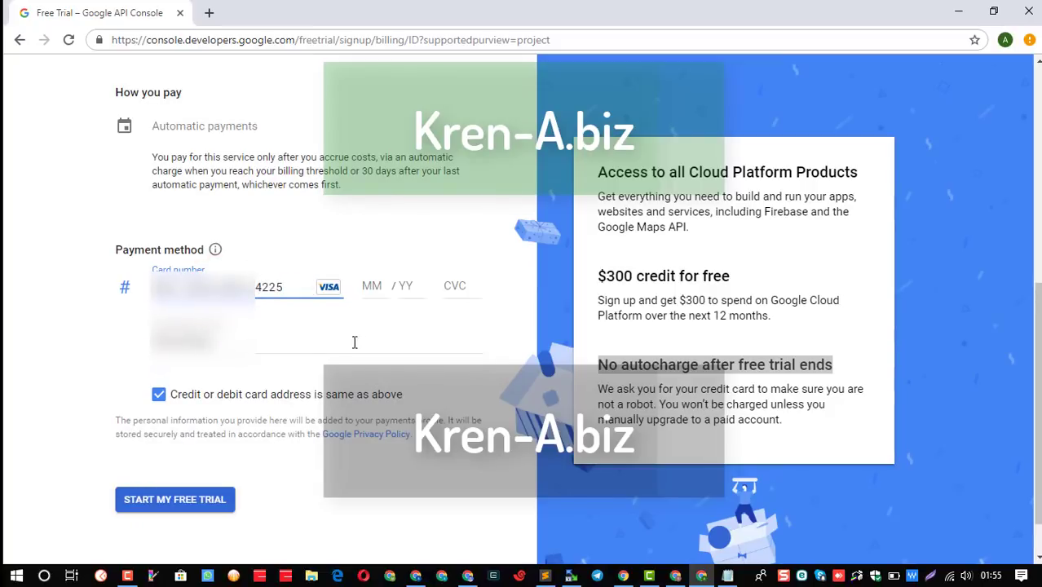
click(366, 287)
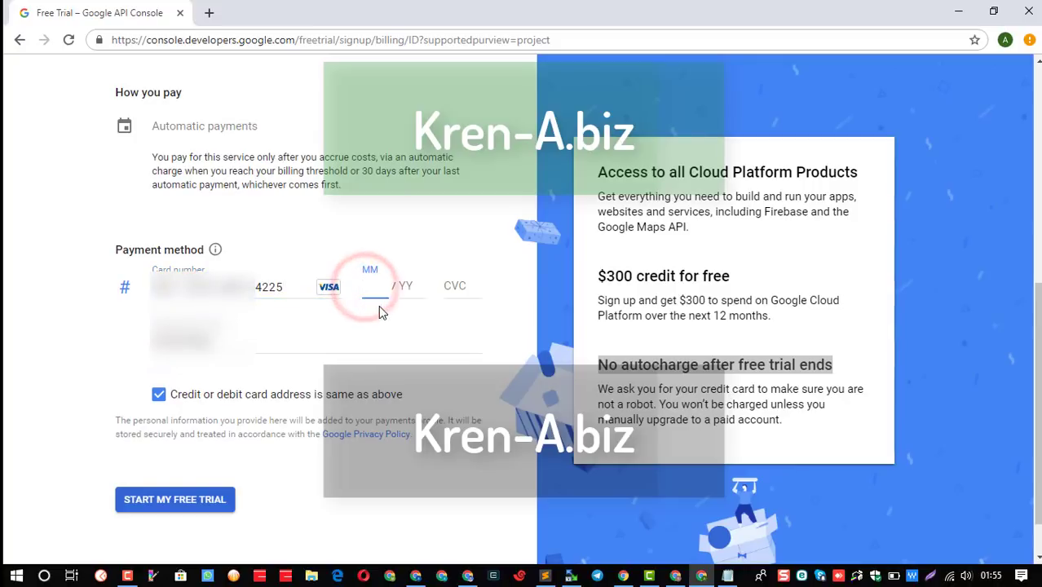
text(10 / 23)
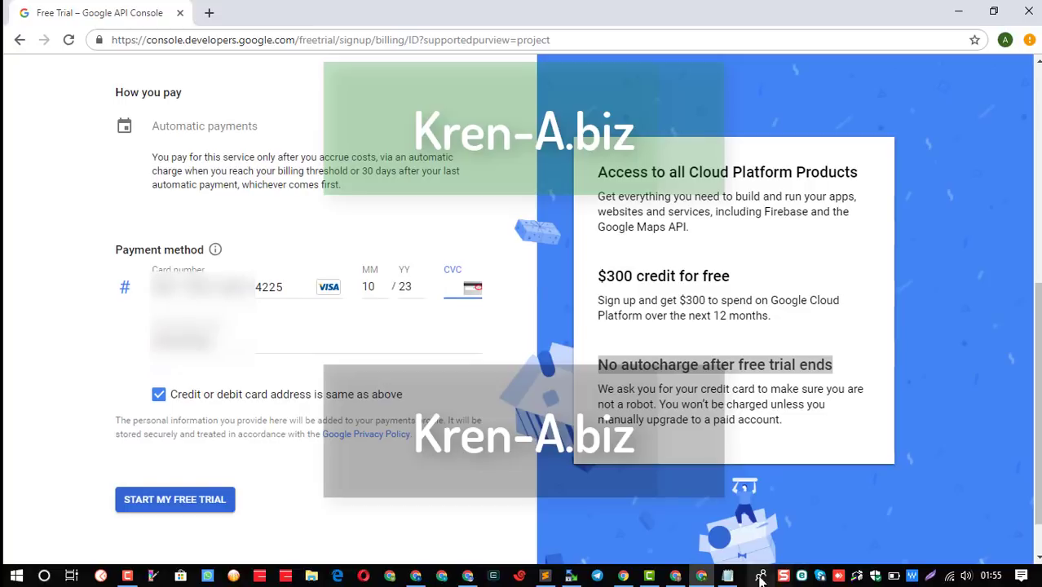
Enter the card's security code and submit the free-trial signup.
click(727, 576)
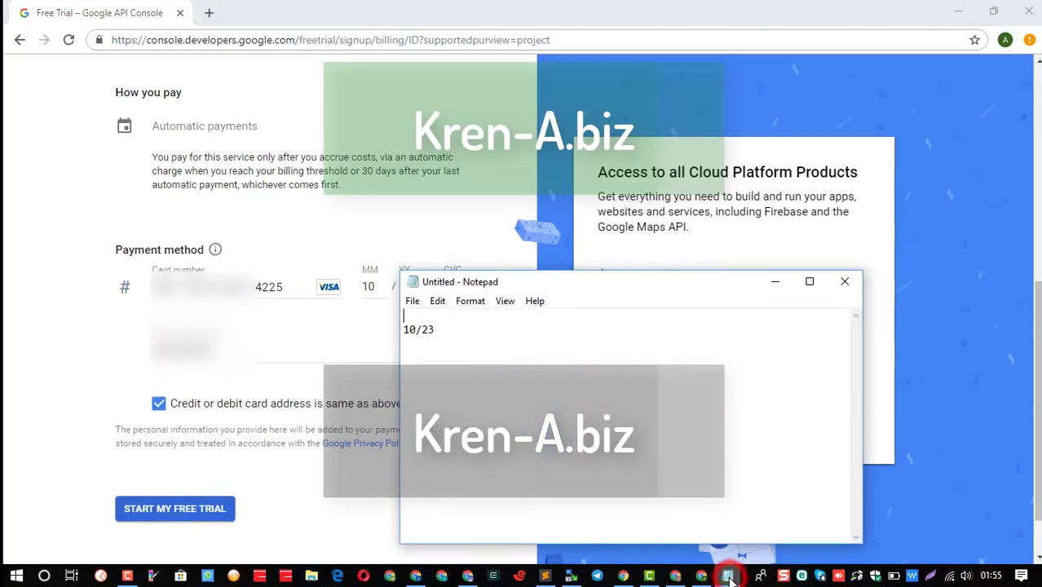
click(342, 339)
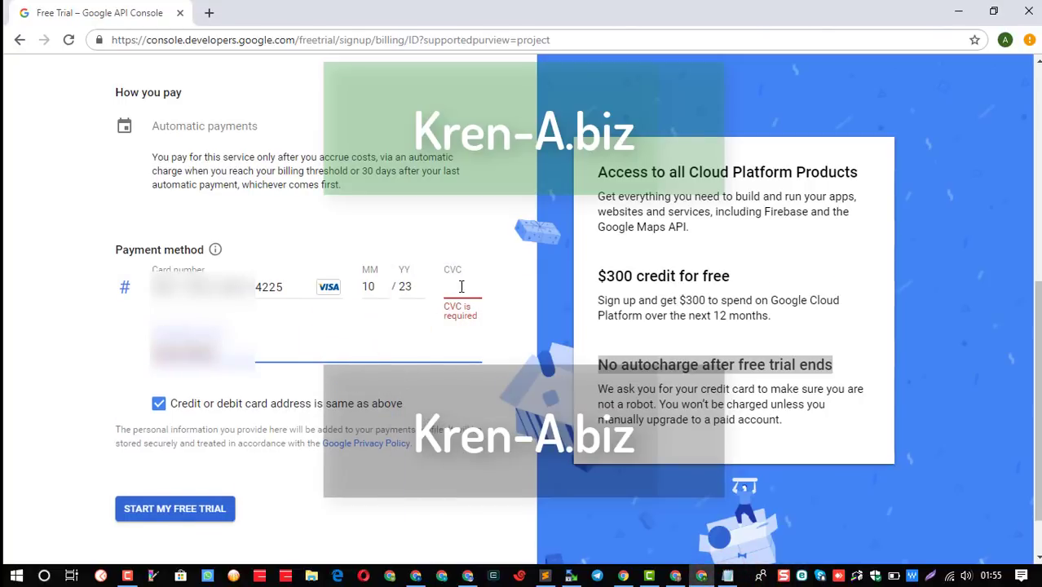
click(461, 286)
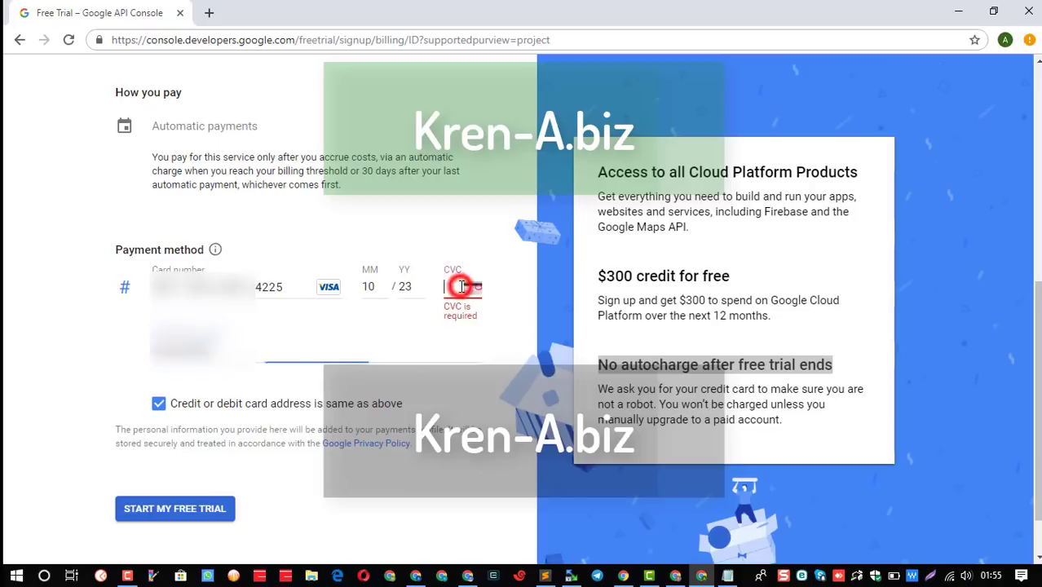
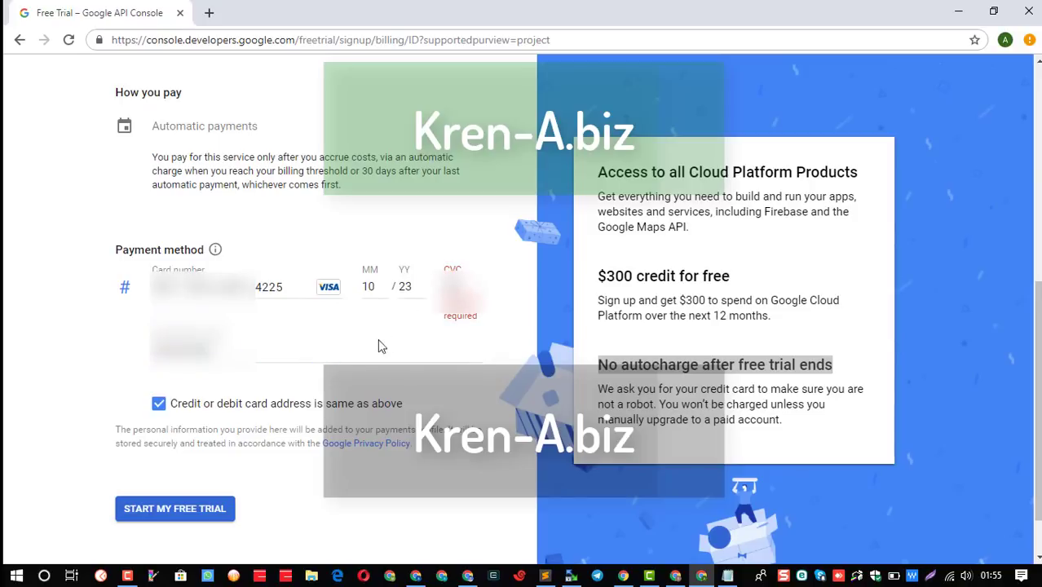
click(319, 346)
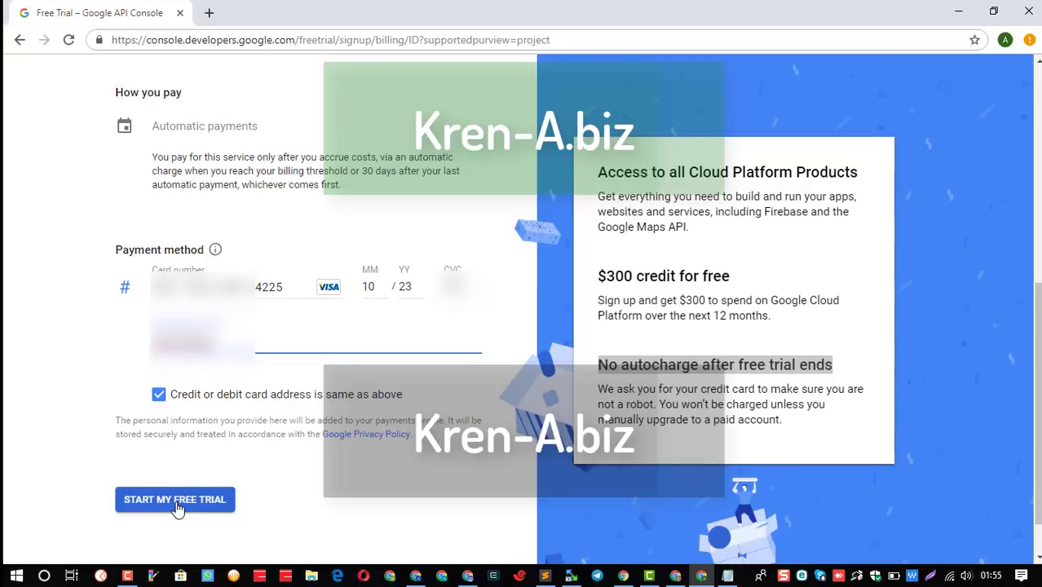
click(177, 505)
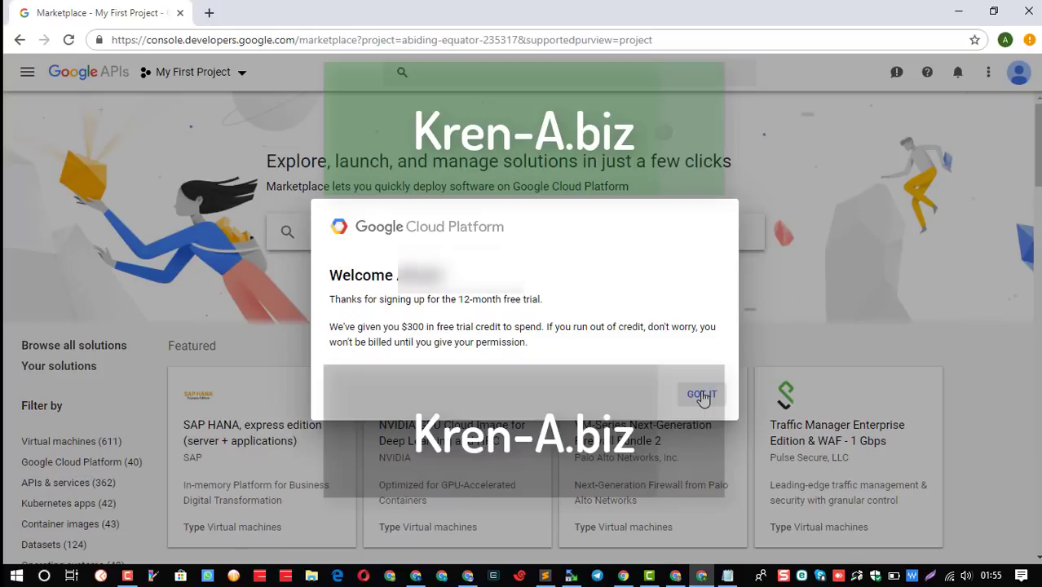
Dismiss the welcome dialog with GOT IT and glance over the Marketplace page.
click(702, 395)
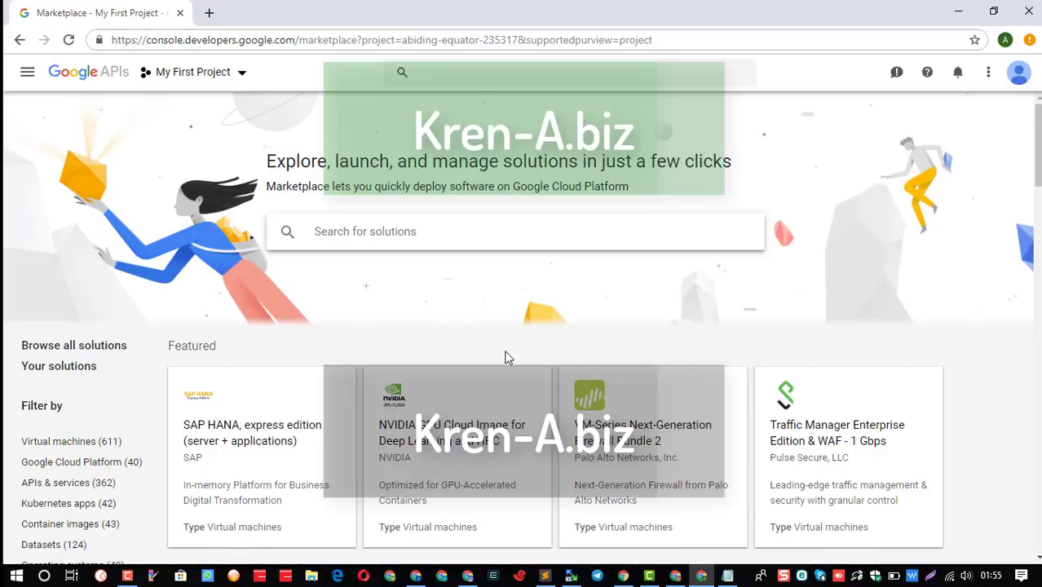
scroll(506, 356, down, 5)
scroll(498, 355, up, 5)
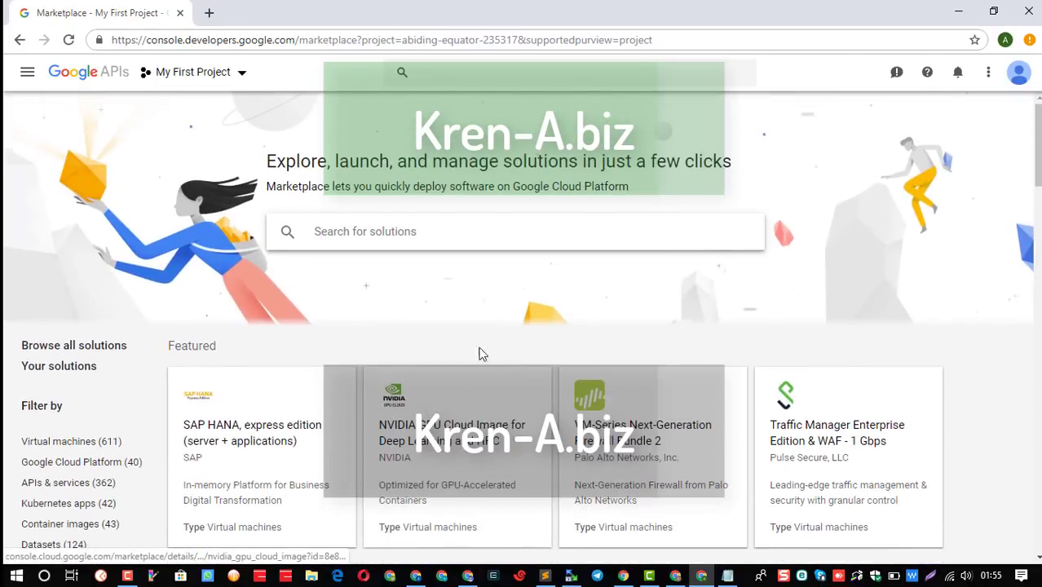
Go to the Billing overview for My First Project via the navigation menu.
click(245, 74)
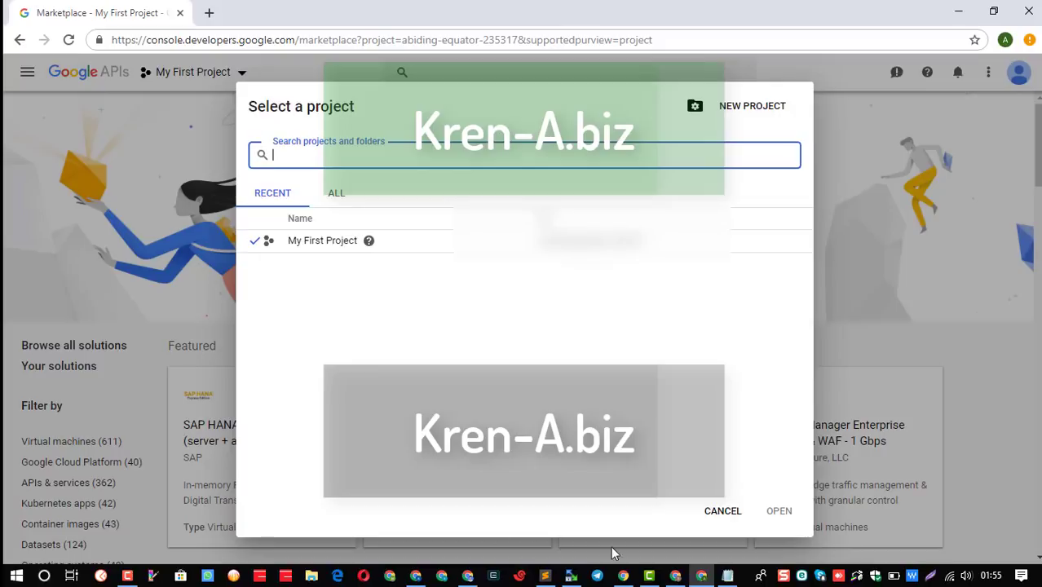
click(713, 512)
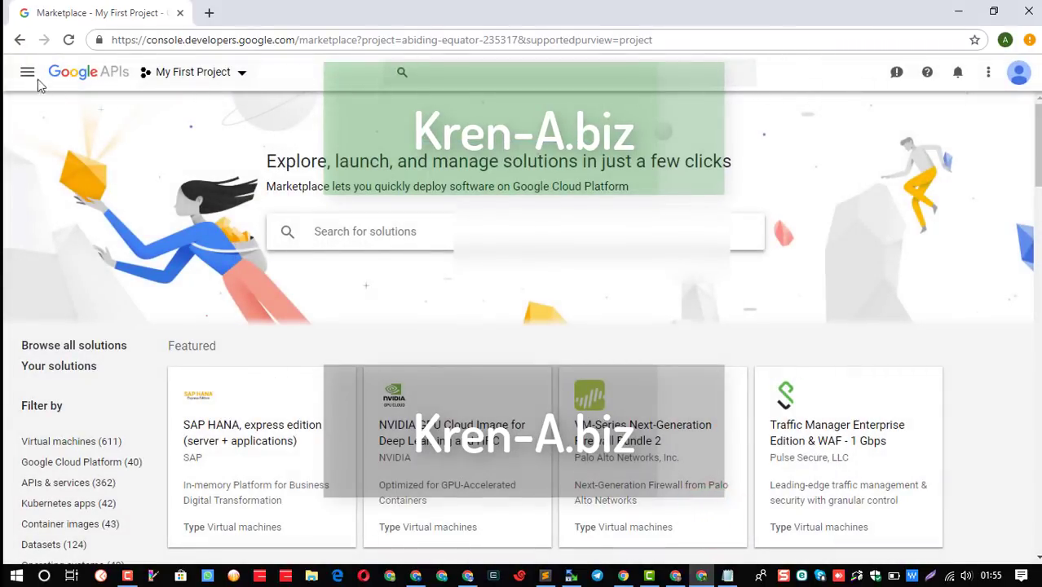
click(27, 73)
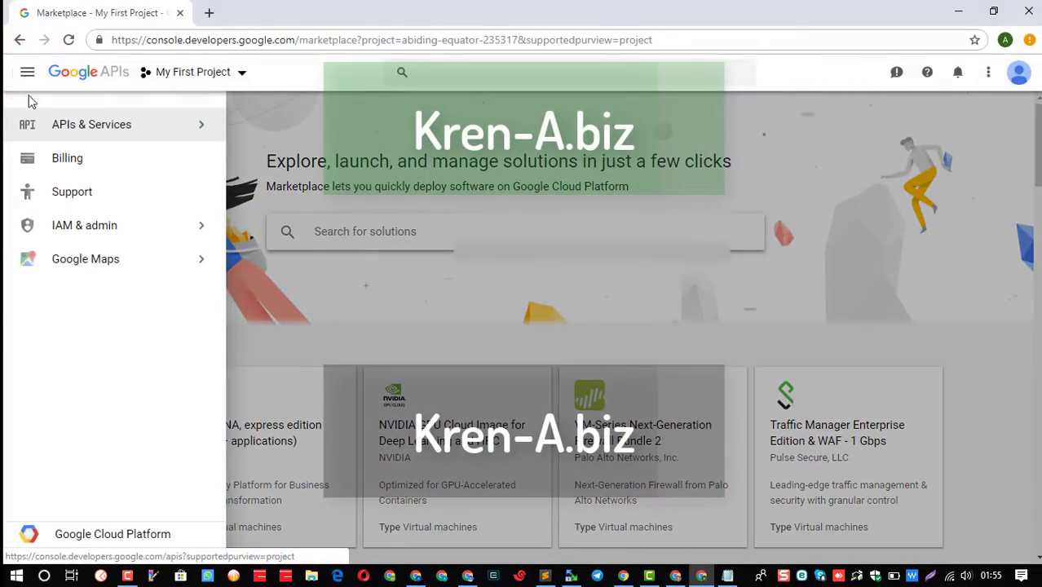
mouse_move(82, 276)
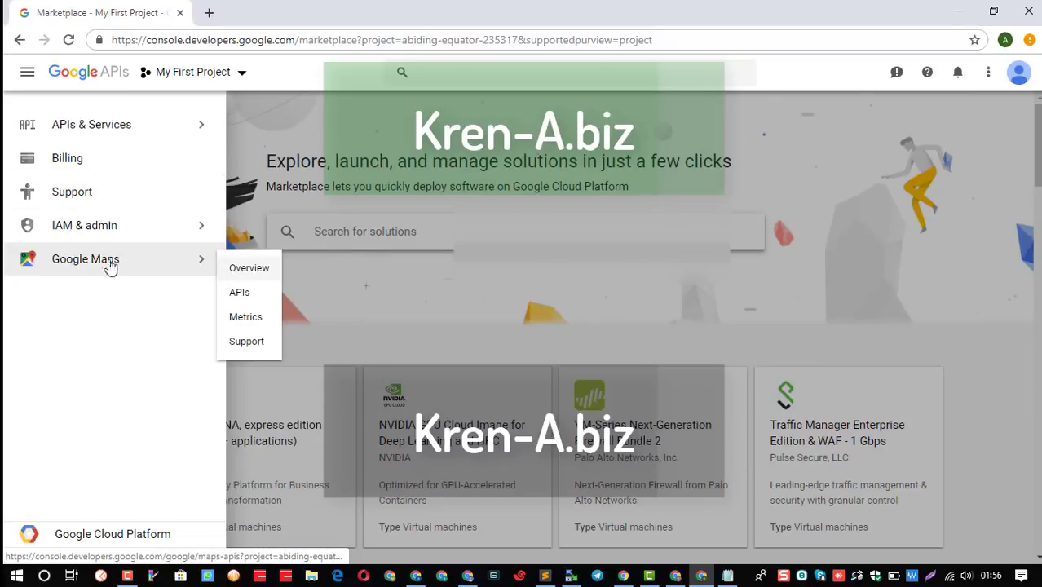
mouse_move(140, 237)
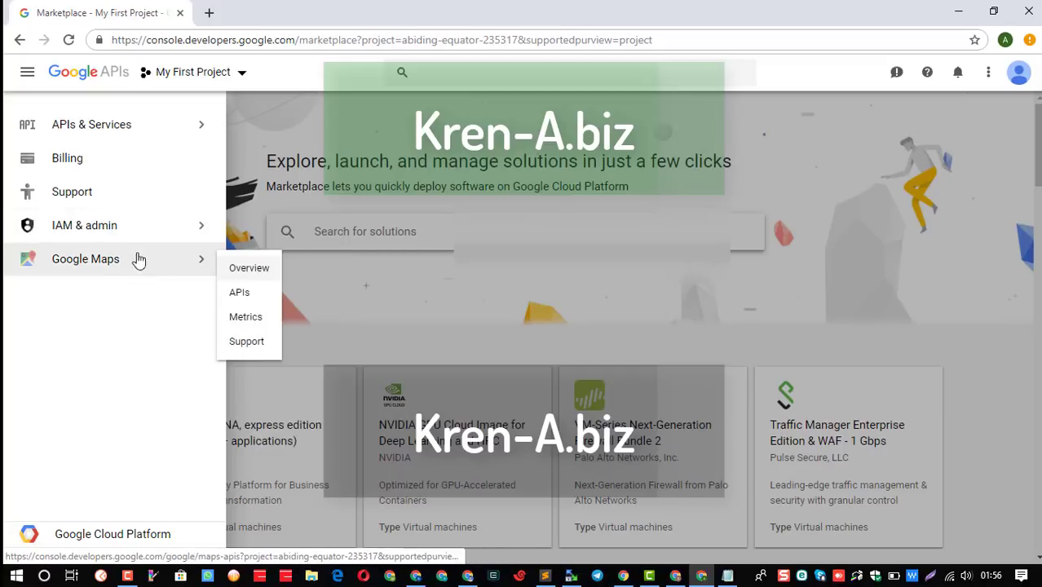
click(60, 163)
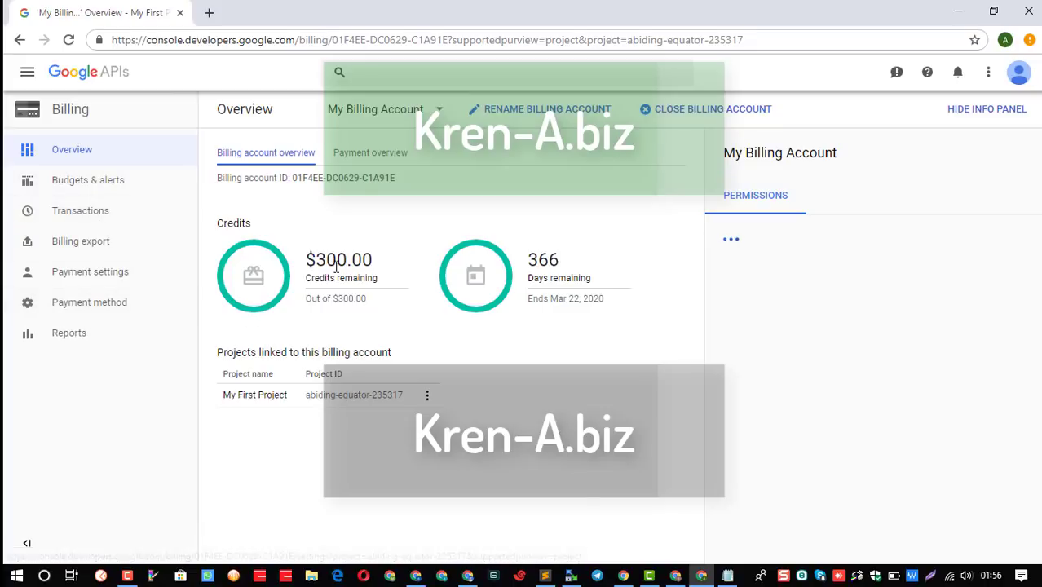
Highlight the $300.00 credit, 366 days remaining and the 2020 end year.
drag(309, 262, 367, 260)
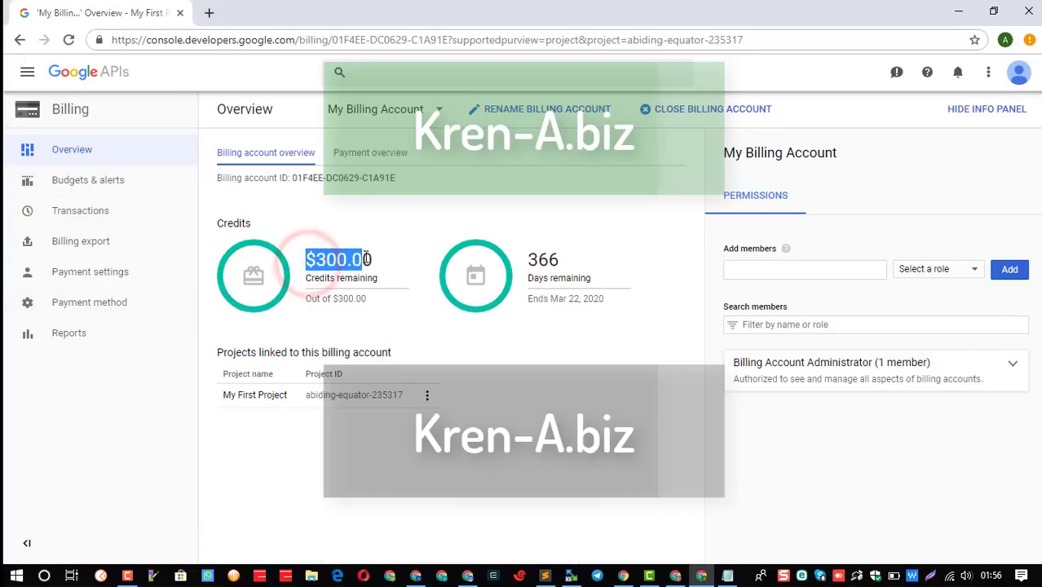
double_click(548, 261)
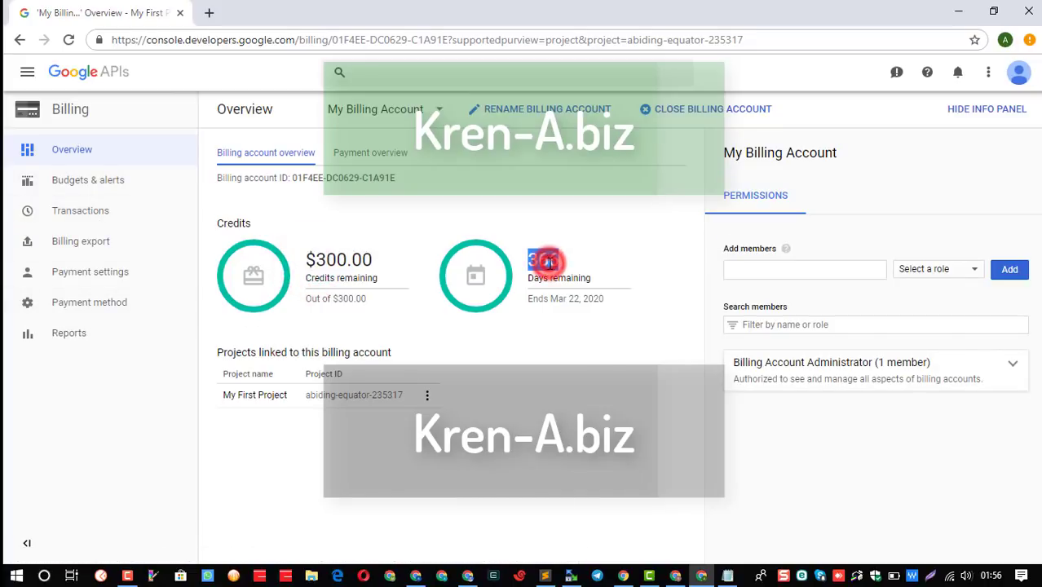
double_click(590, 300)
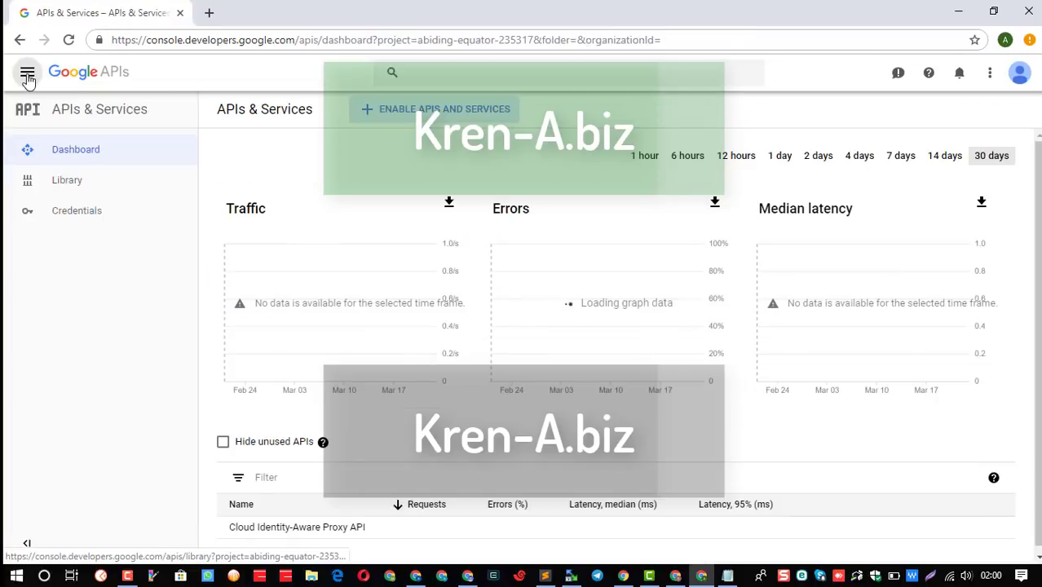
Open the Google Cloud Platform Home dashboard from the bottom of the navigation menu.
click(27, 72)
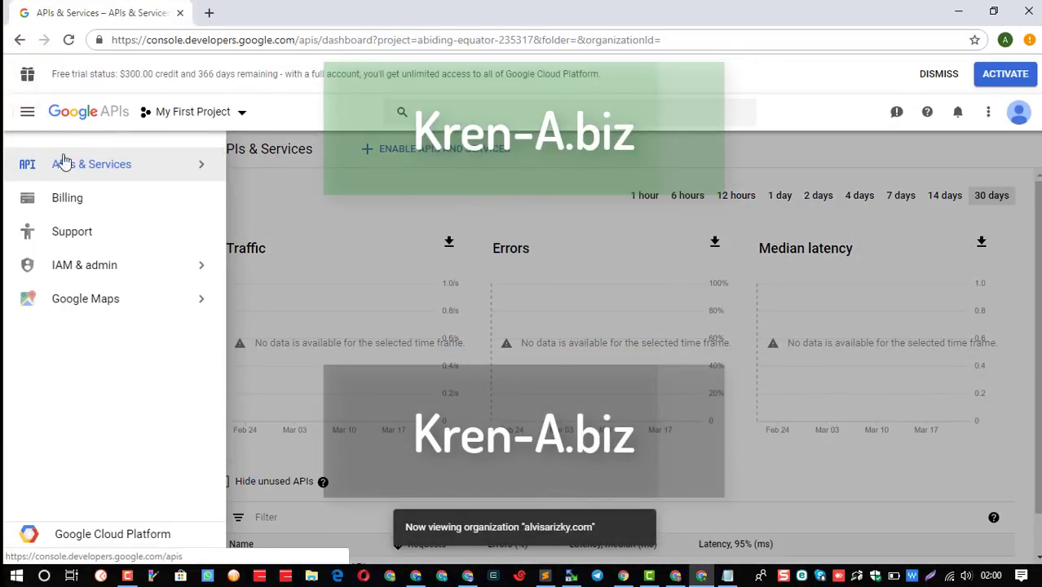
mouse_move(49, 314)
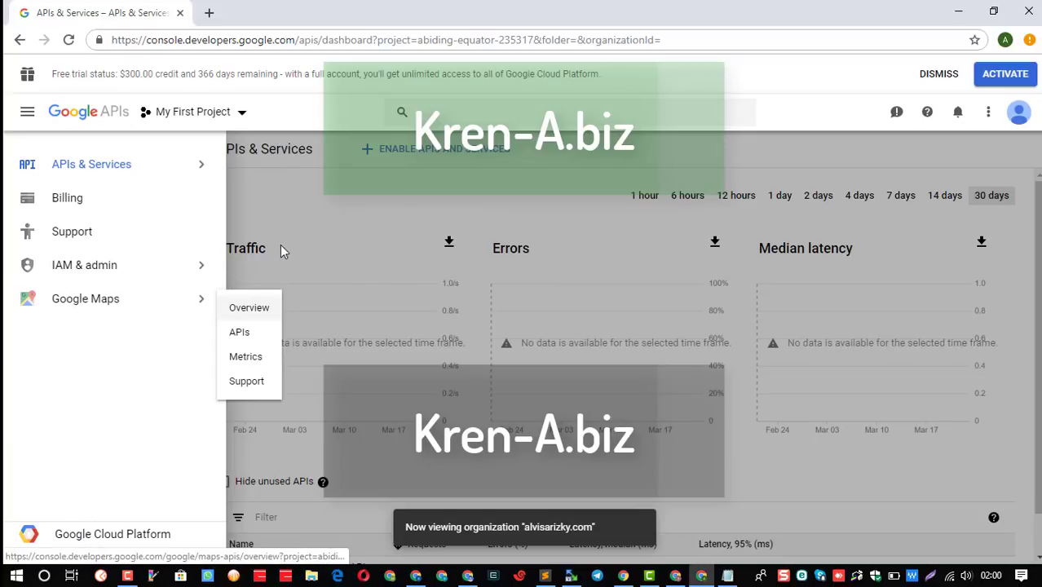
click(284, 221)
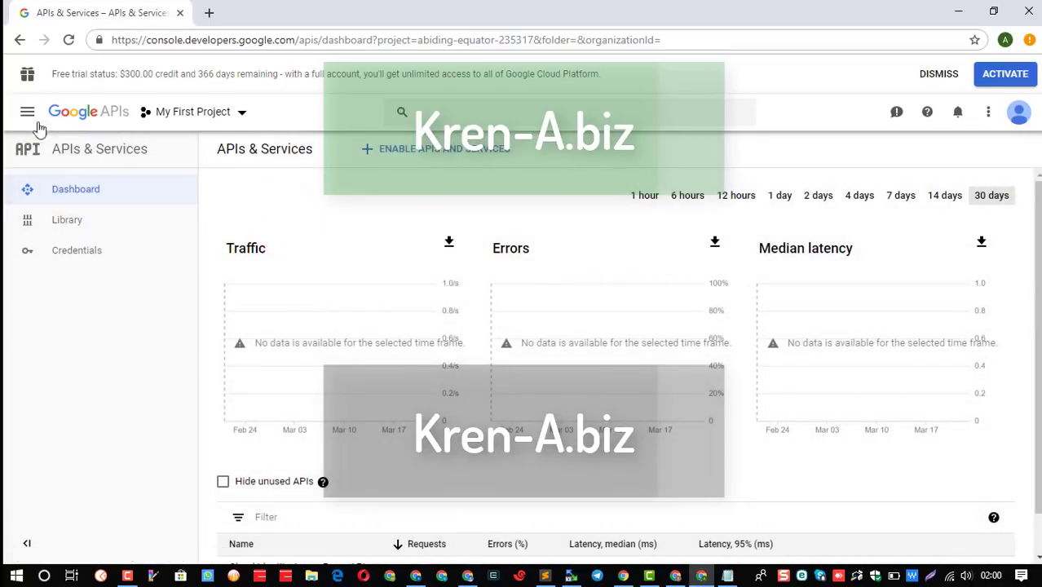
click(28, 114)
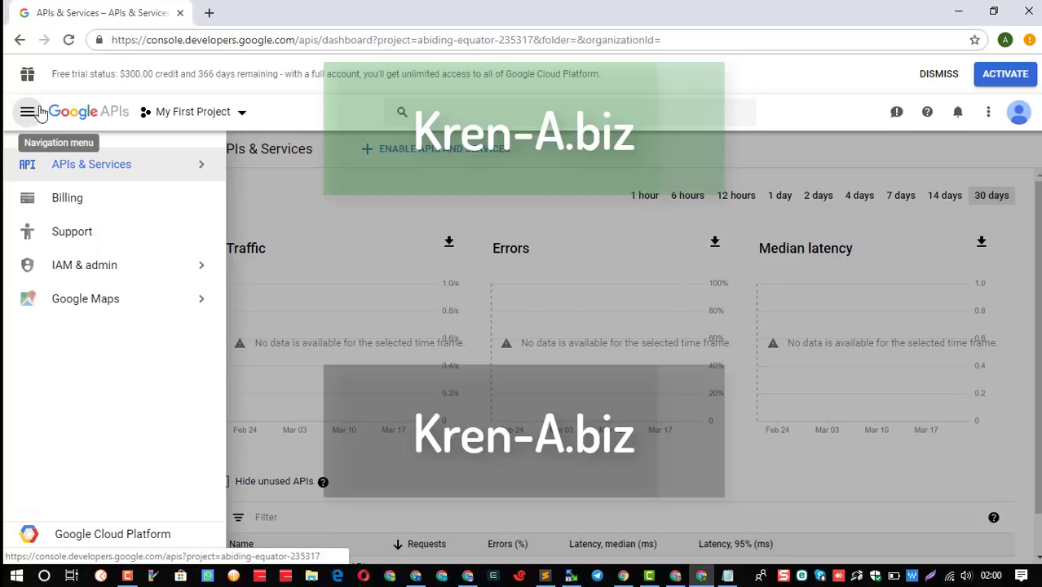
click(374, 211)
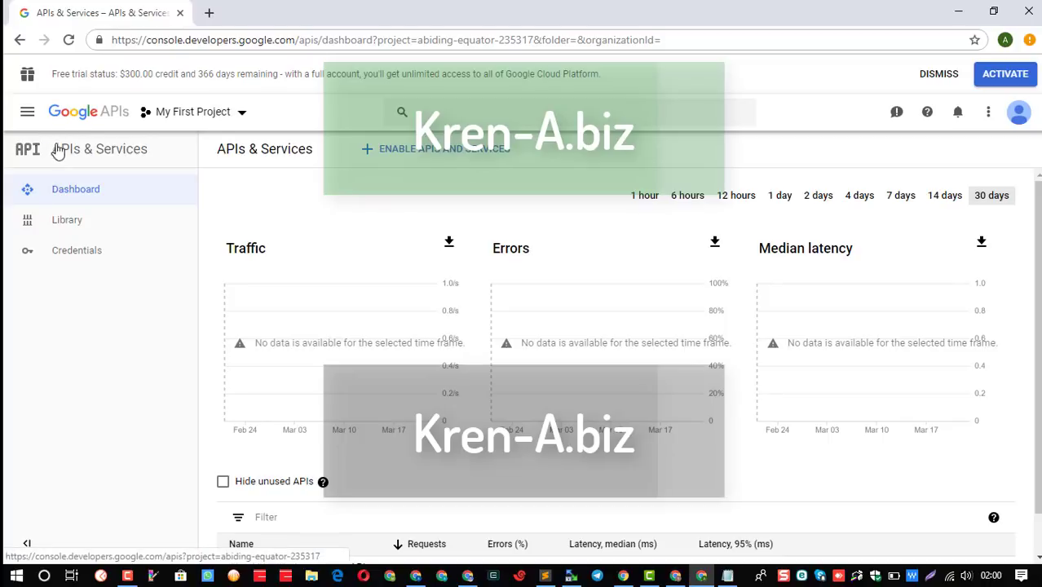
click(28, 113)
click(83, 538)
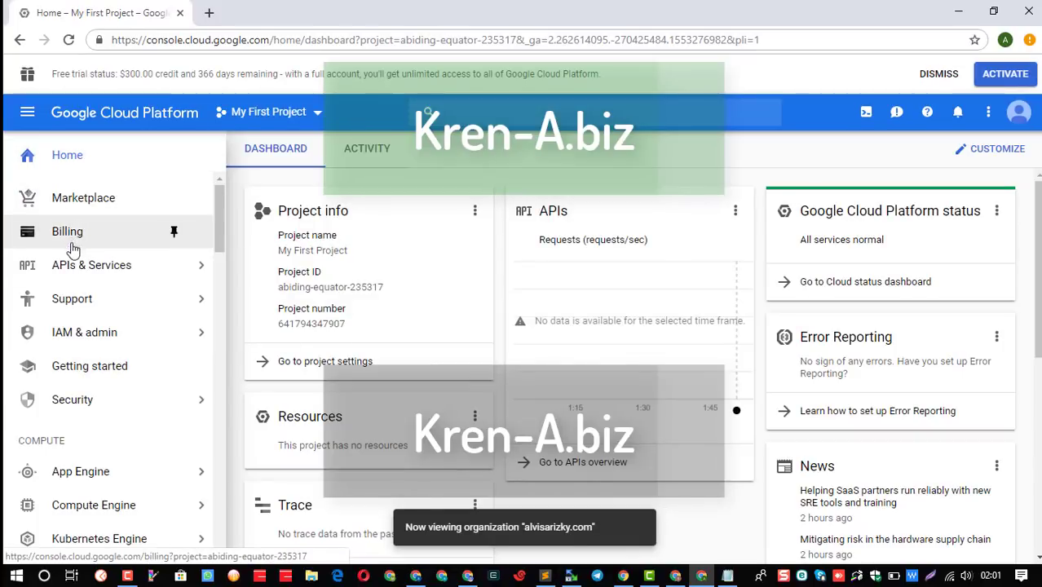
Open the Billing overview and decline the offer to upgrade to a paid account.
click(70, 231)
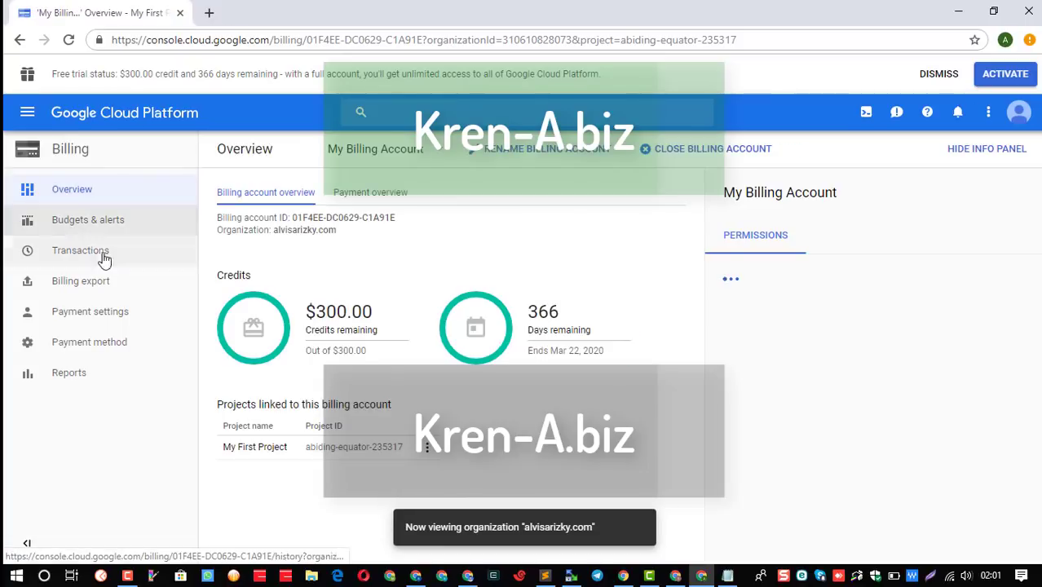
click(990, 73)
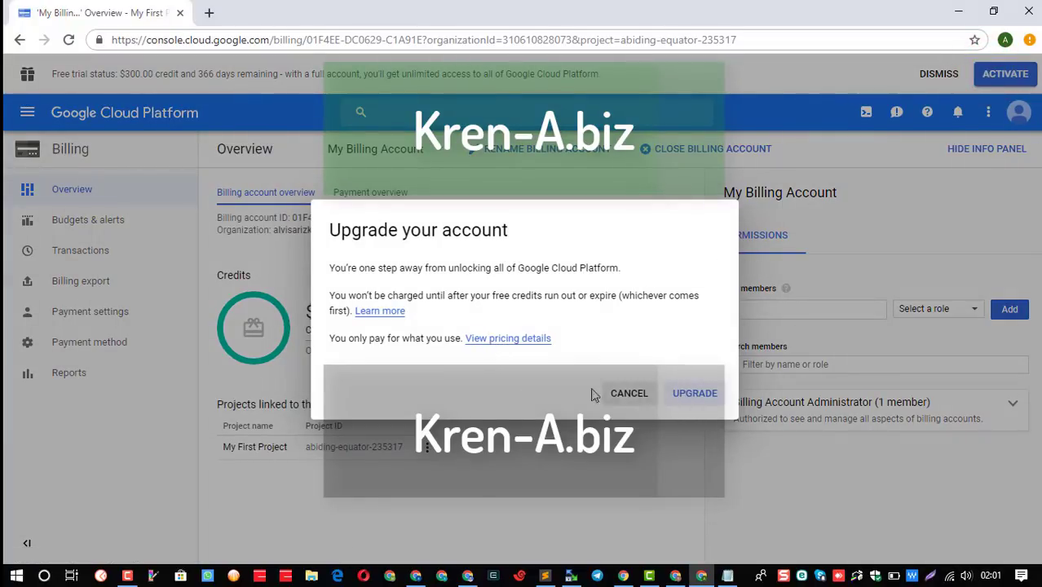
click(629, 393)
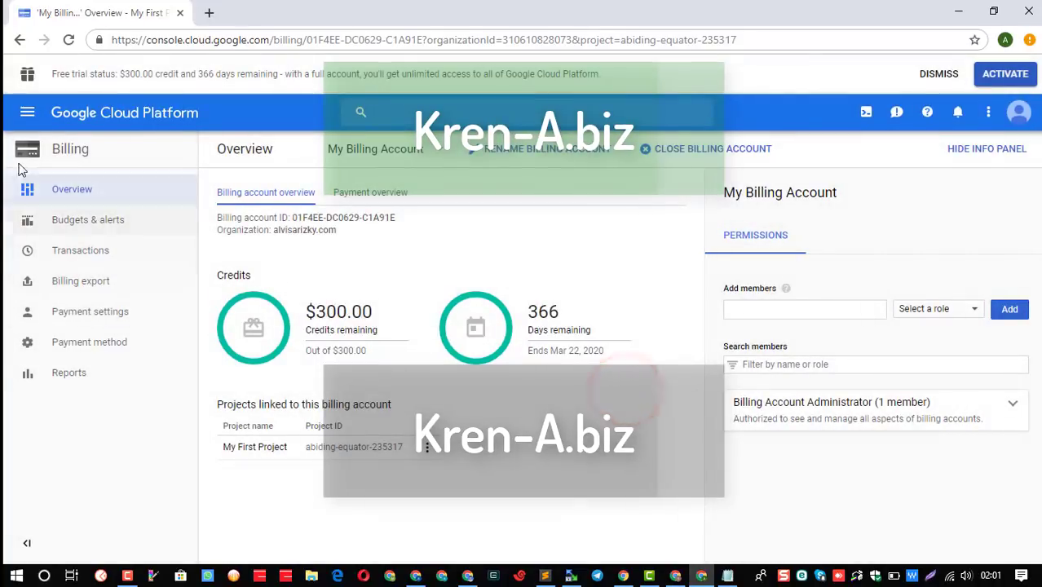
Bring up the Compute Engine submenu in the navigation menu.
click(27, 116)
mouse_move(103, 278)
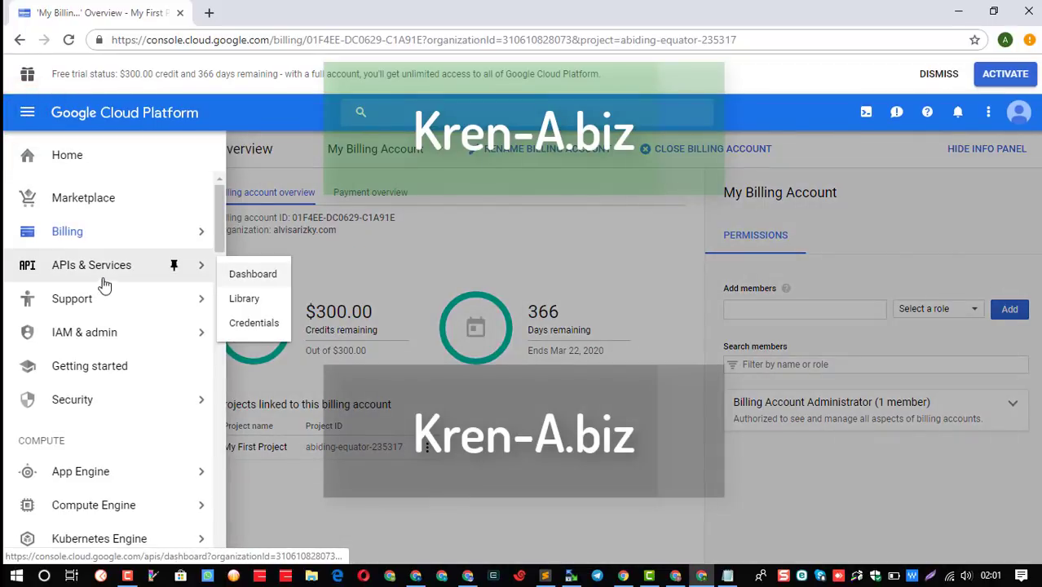
mouse_move(96, 482)
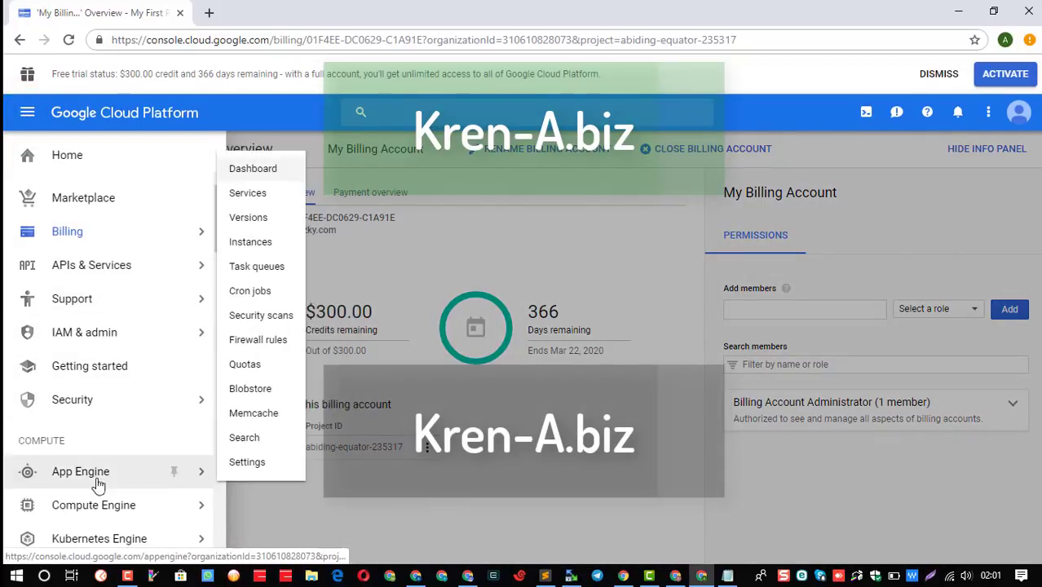
mouse_move(115, 512)
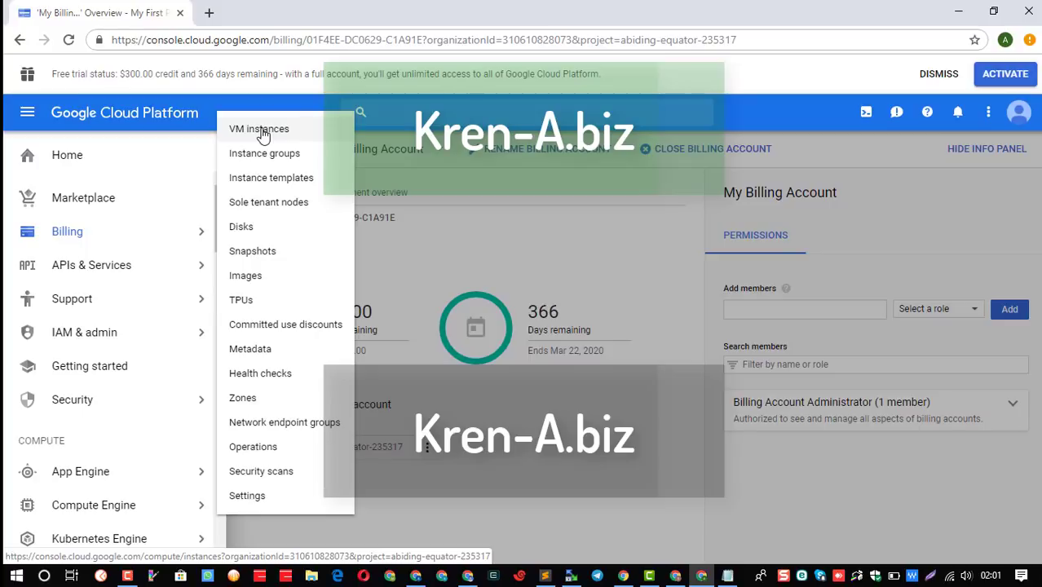
Go to the Compute Engine VM instances page and choose ACTIVATE on the free trial banner.
click(262, 132)
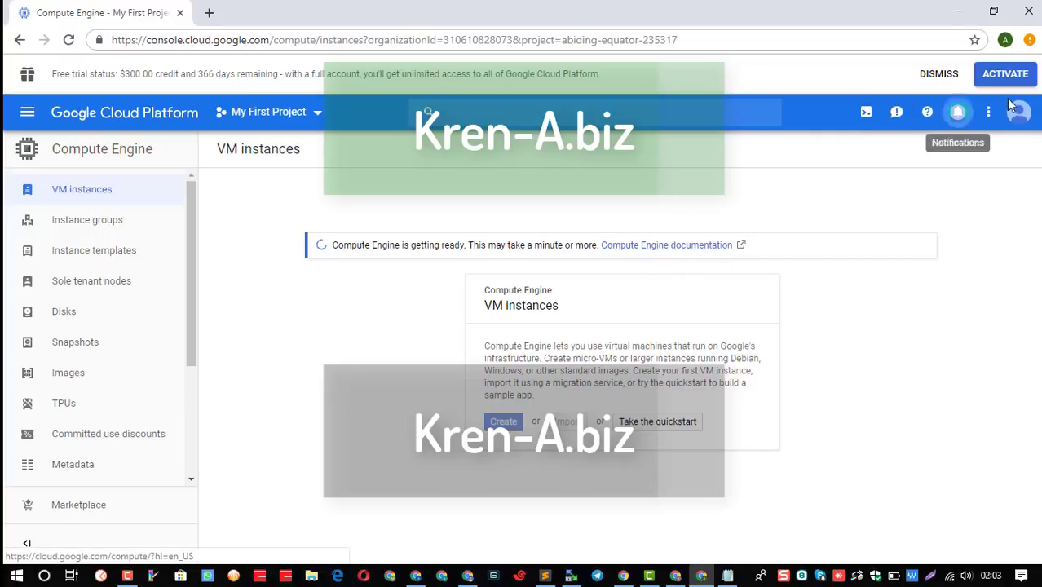
click(1002, 77)
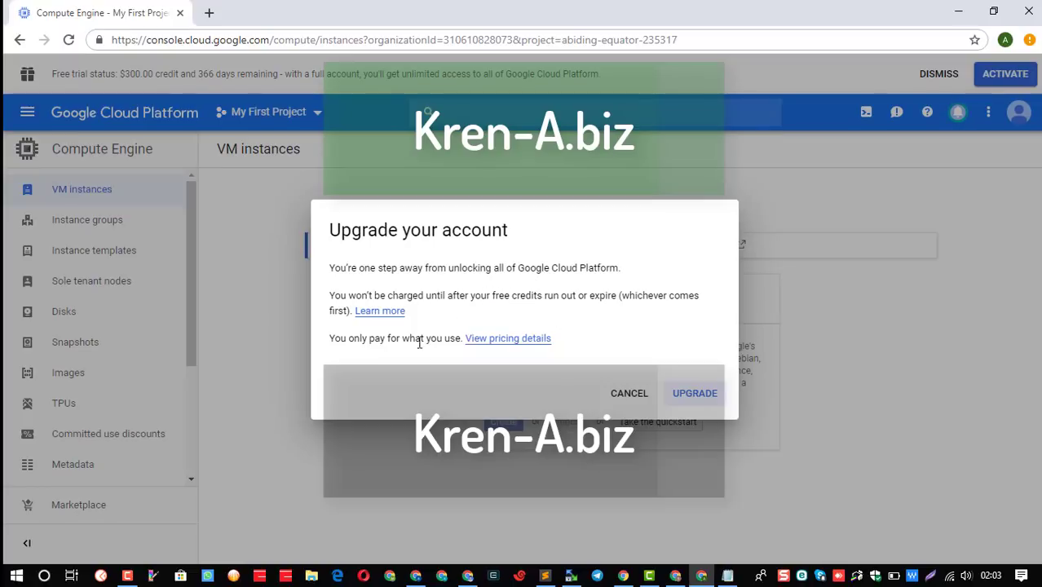
Confirm the upgrade to a full account and refresh the VM instances page.
click(682, 395)
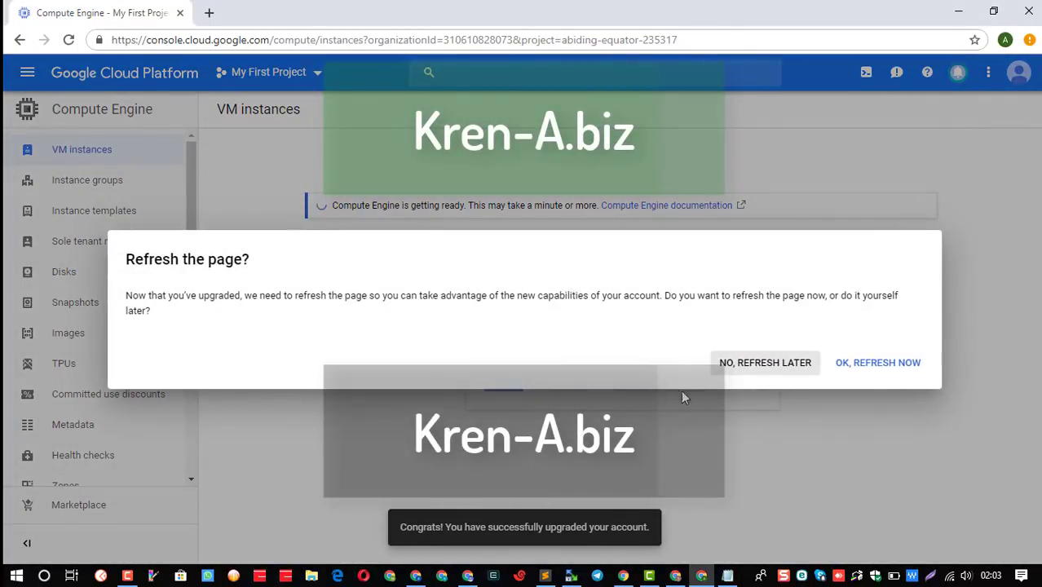
click(857, 367)
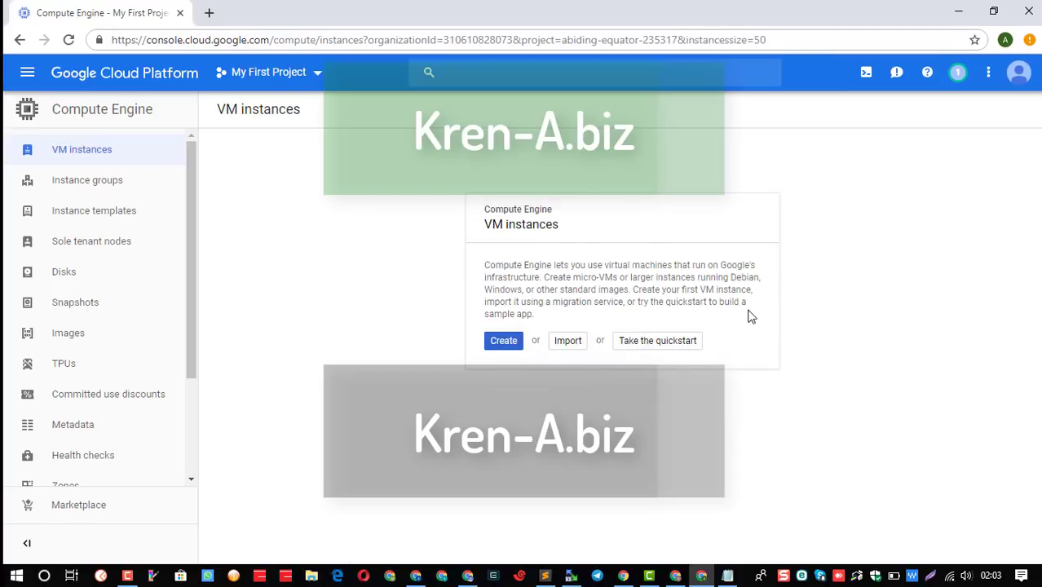
Open Billing from the navigation menu to view the $300.00 Free Trial credit and My First Project.
click(504, 345)
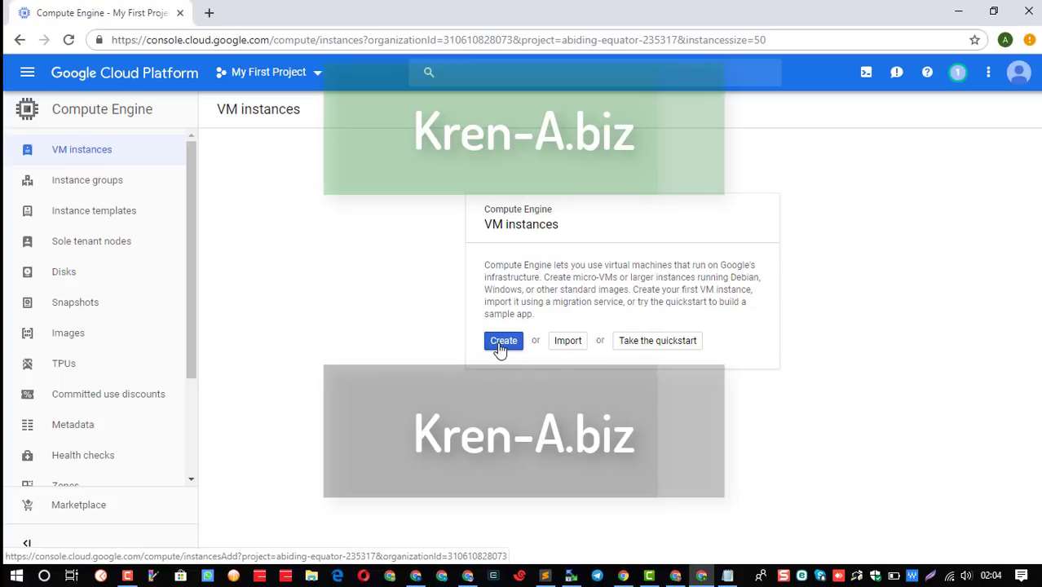
click(28, 75)
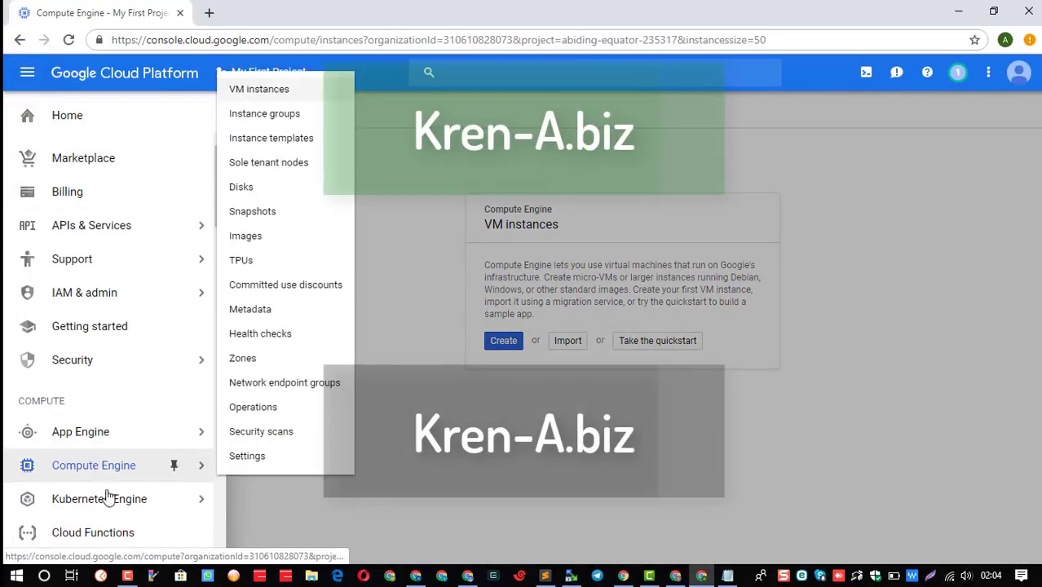
scroll(105, 501, down, 3)
scroll(103, 507, down, 5)
scroll(102, 500, up, 6)
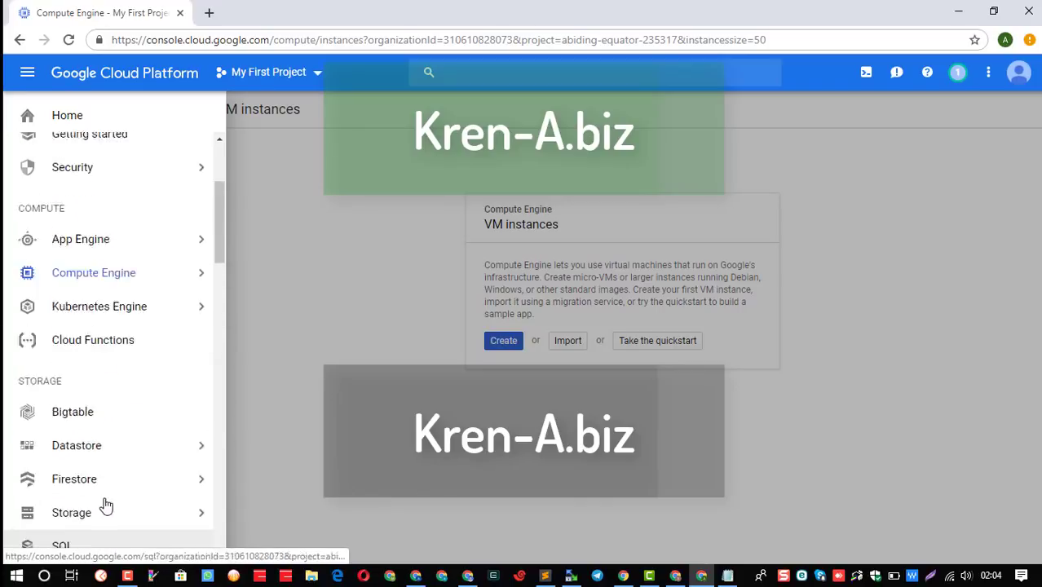
scroll(102, 473, up, 2)
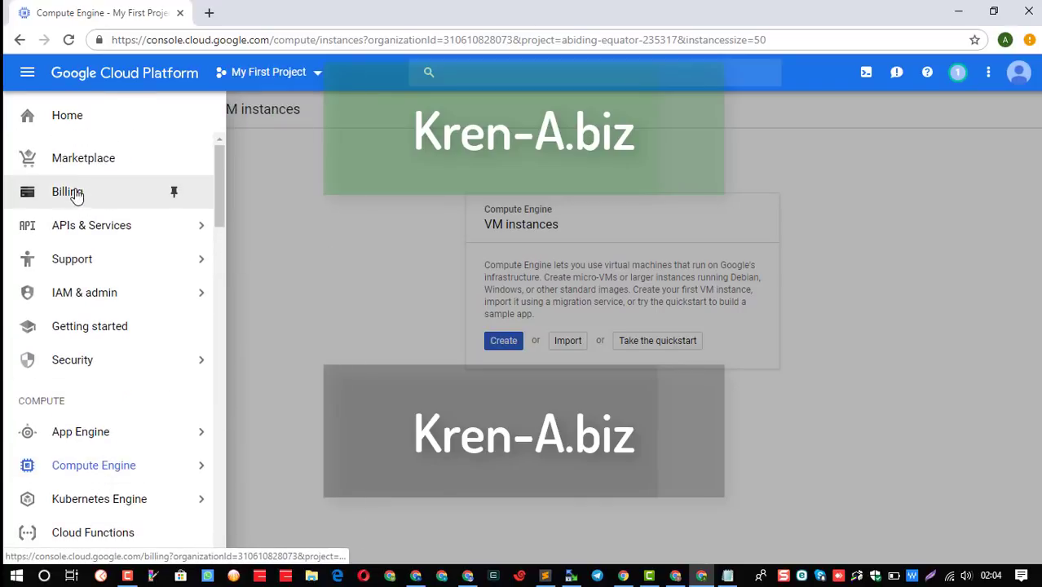
click(73, 192)
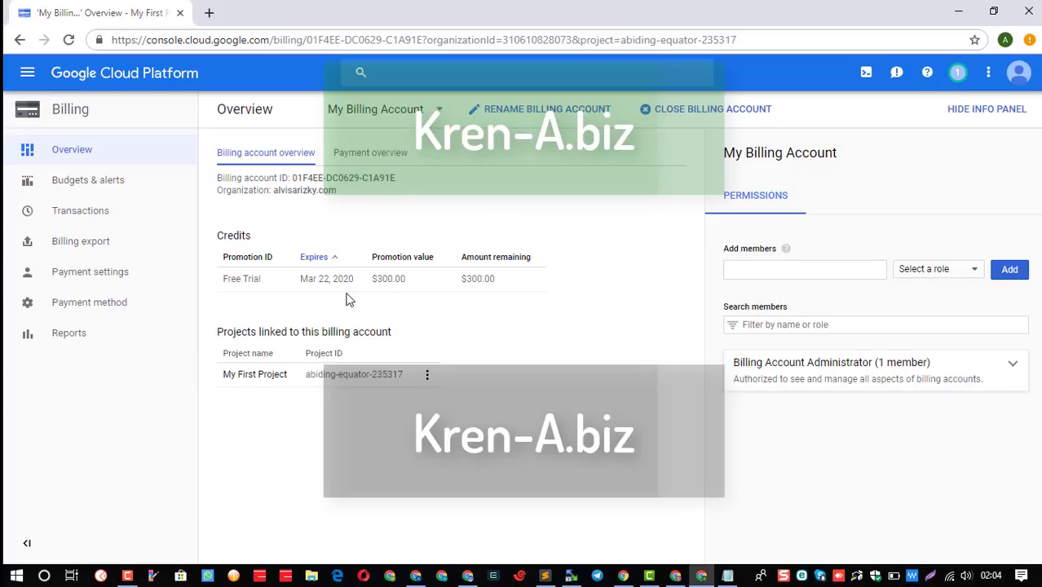
Check the payment overview, then reopen VM instances with My First Project selected.
click(388, 161)
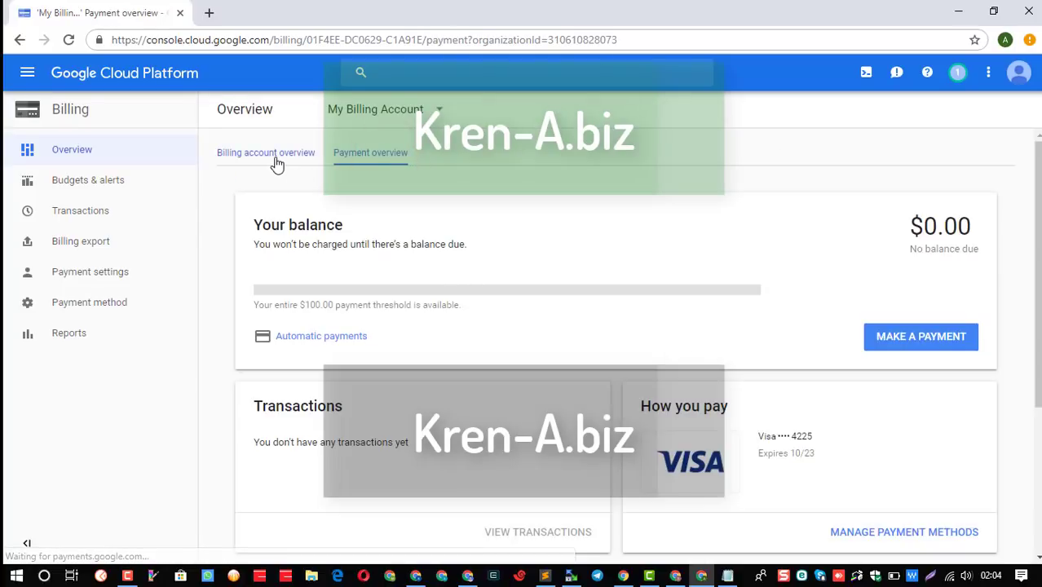
click(275, 160)
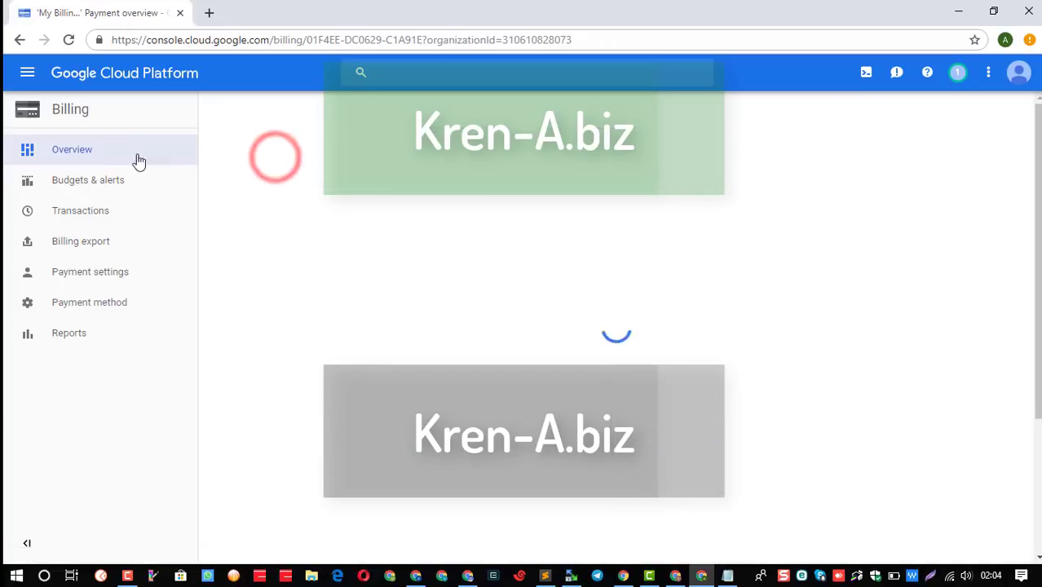
click(25, 75)
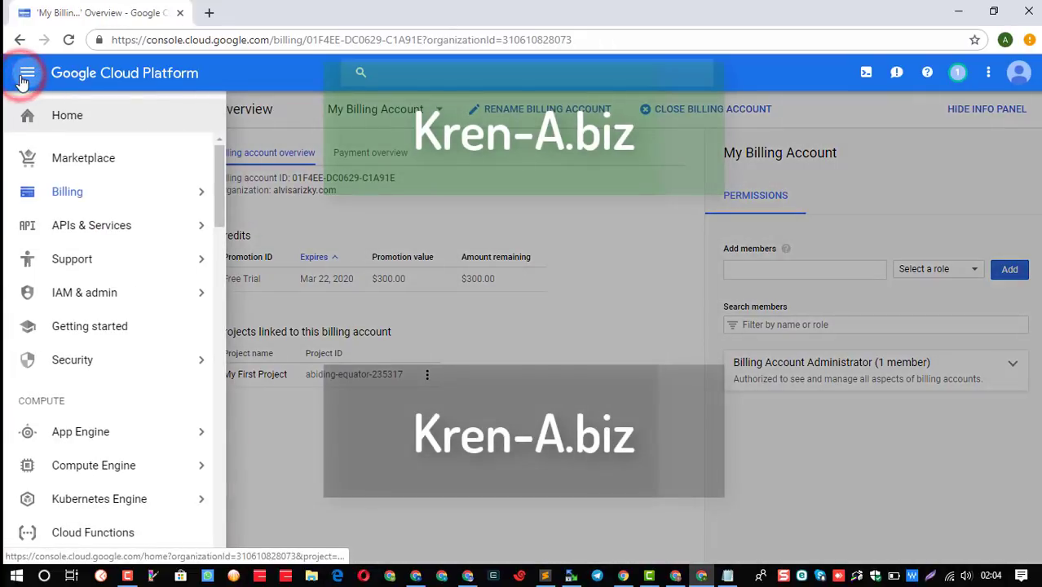
mouse_move(84, 466)
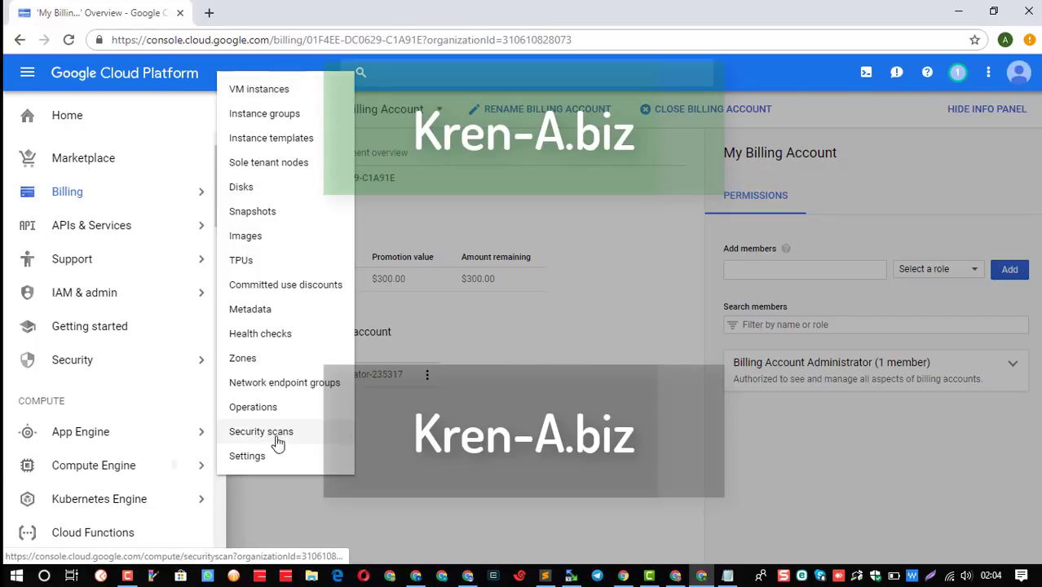
click(271, 88)
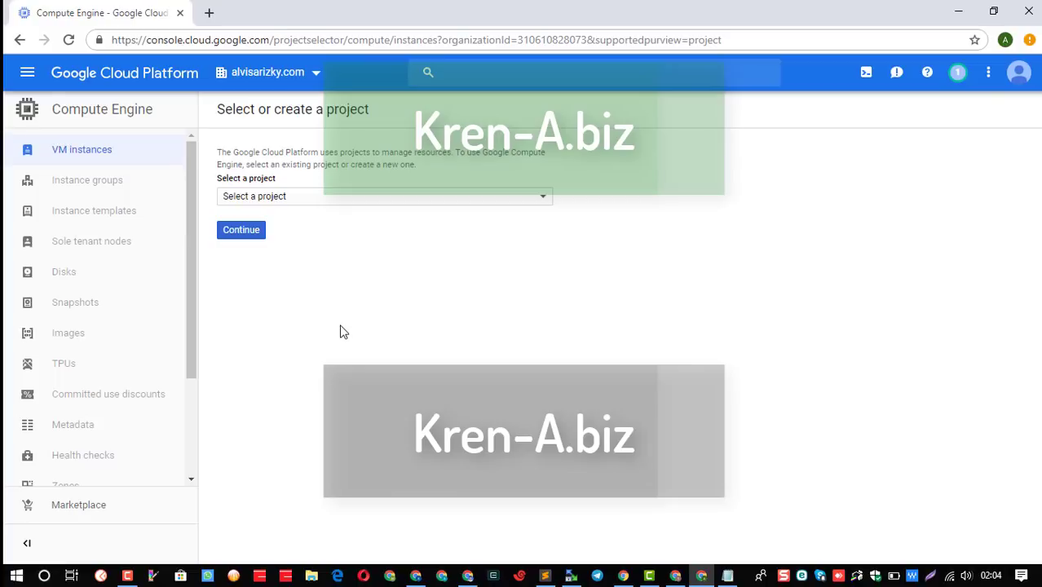
click(285, 201)
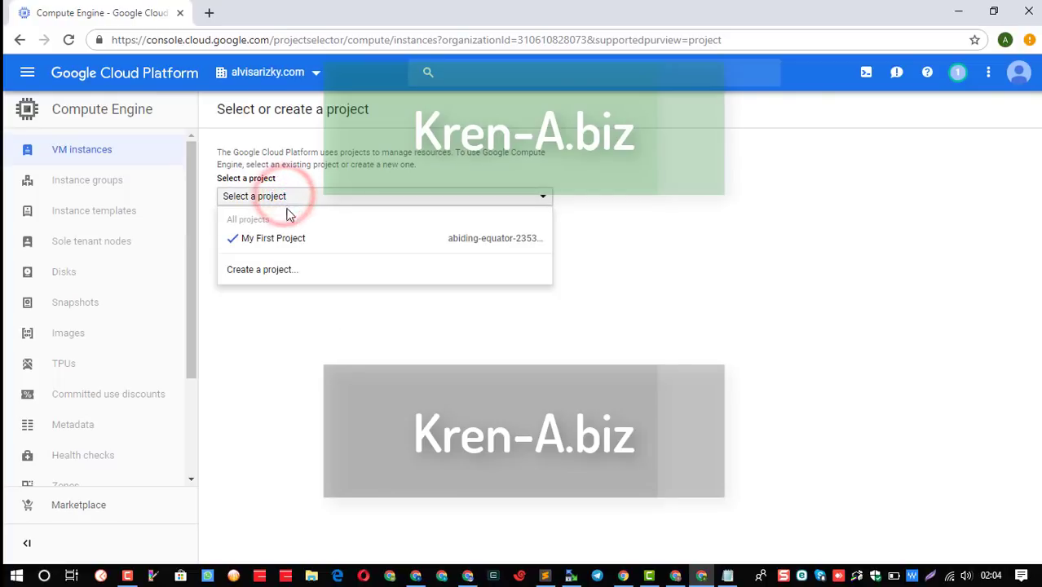
click(284, 241)
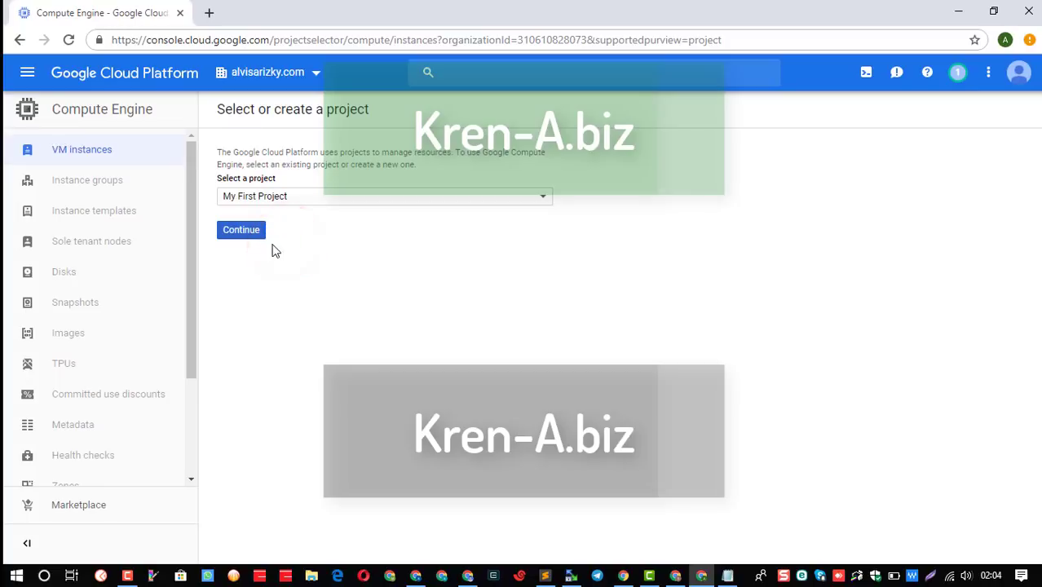
click(241, 231)
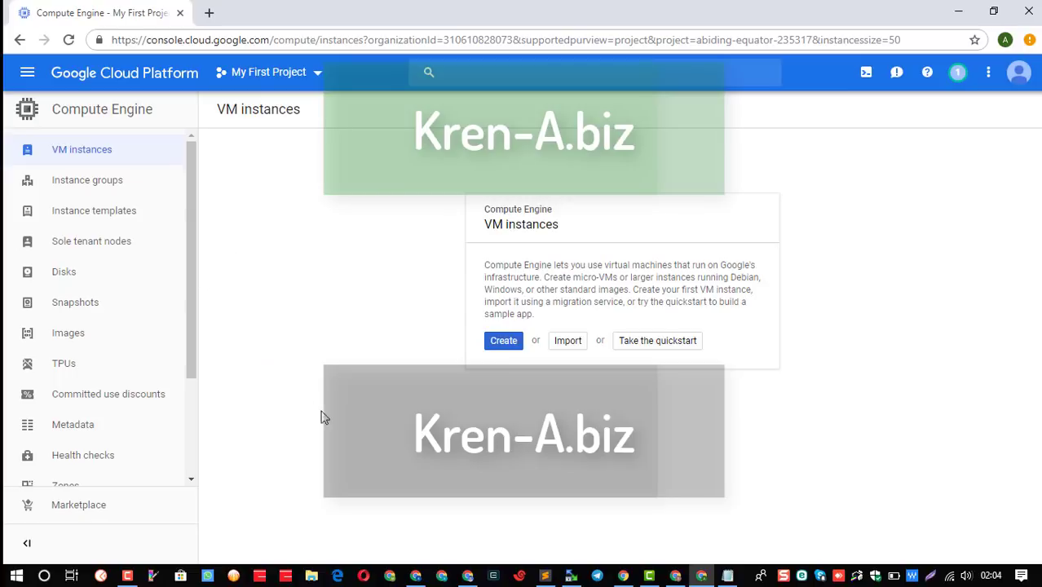
Start a new instance and replace the default name instance-1 with krenabiz.
click(497, 343)
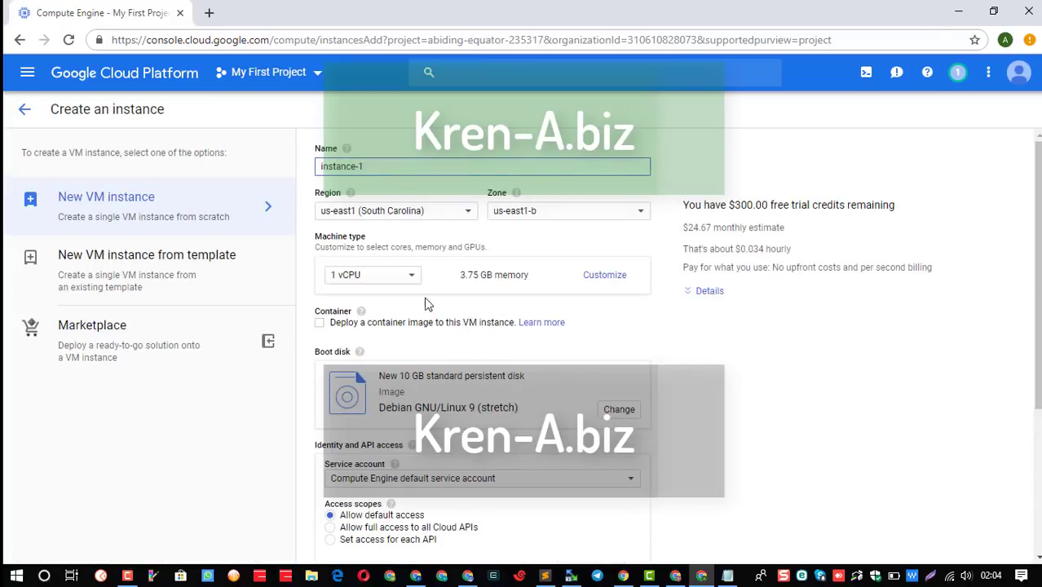
drag(370, 168, 303, 170)
text(Kren)
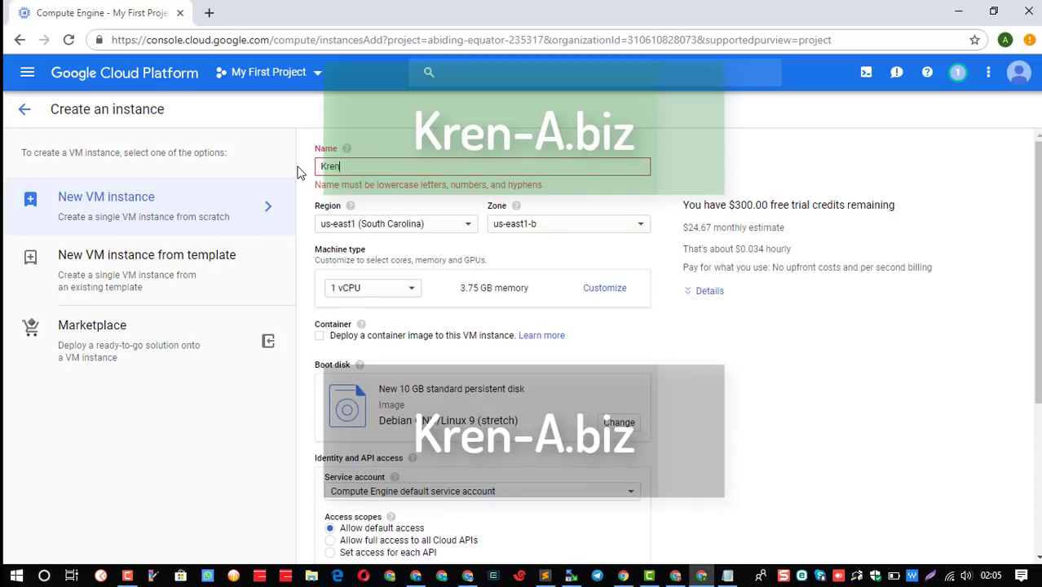
key(BackSpace)
key(BackSpace)
text(kren)
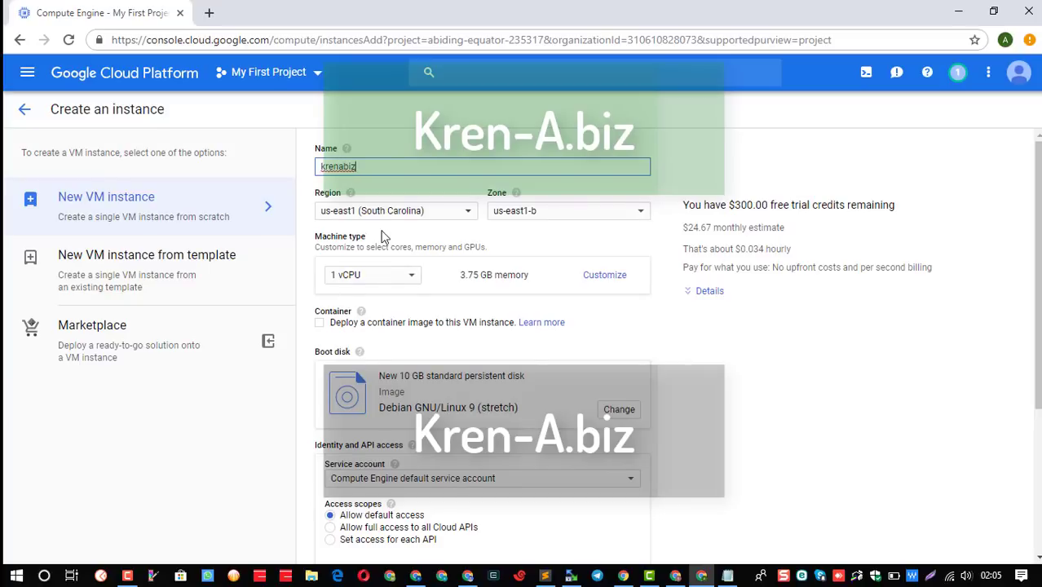
Review the region and zone lists, keeping us-east1 (South Carolina) and us-east1-b.
click(427, 219)
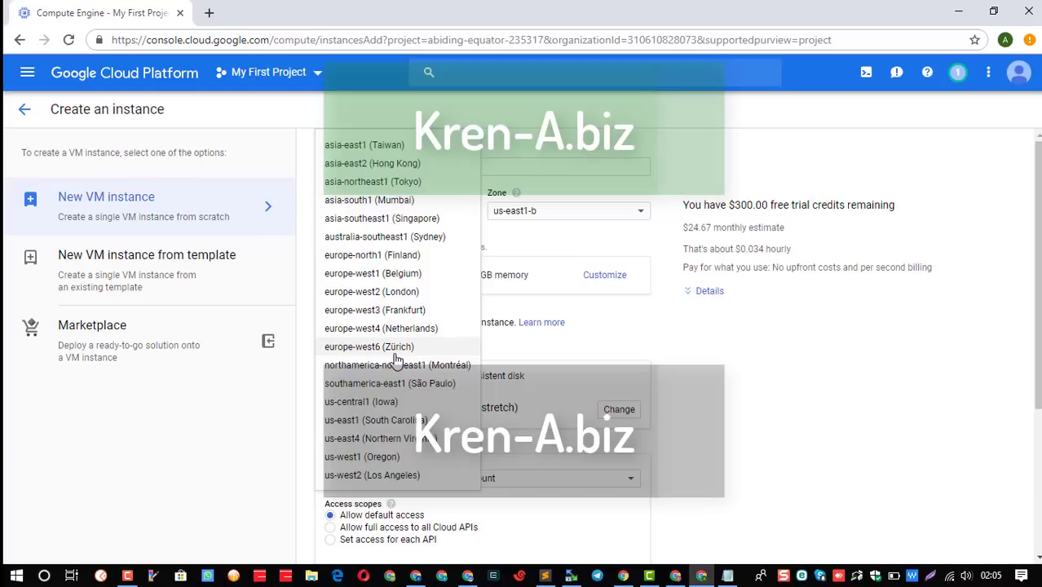
scroll(395, 359, down, 3)
scroll(395, 359, up, 3)
scroll(396, 359, down, 2)
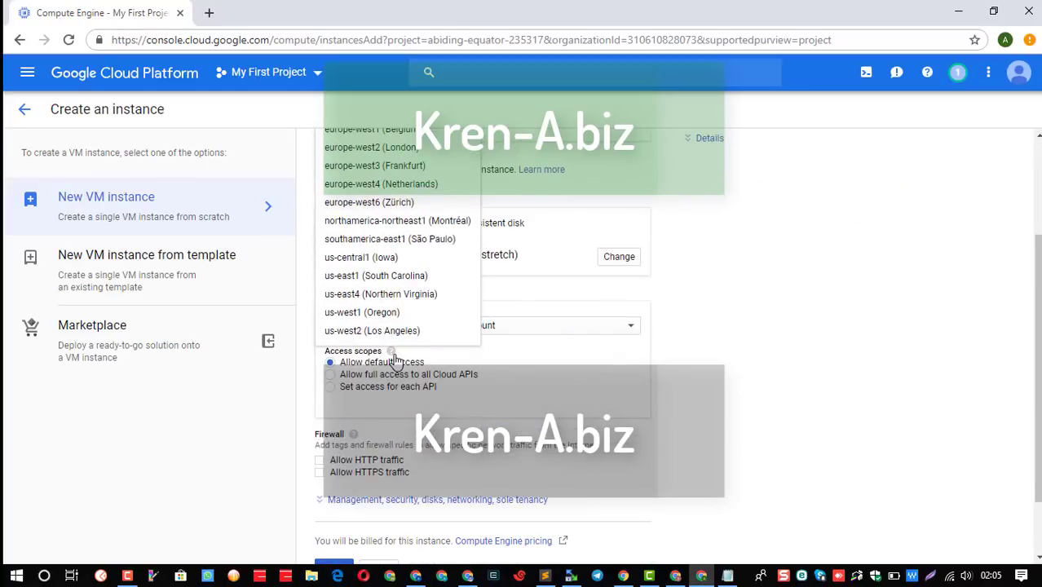
scroll(383, 395, up, 2)
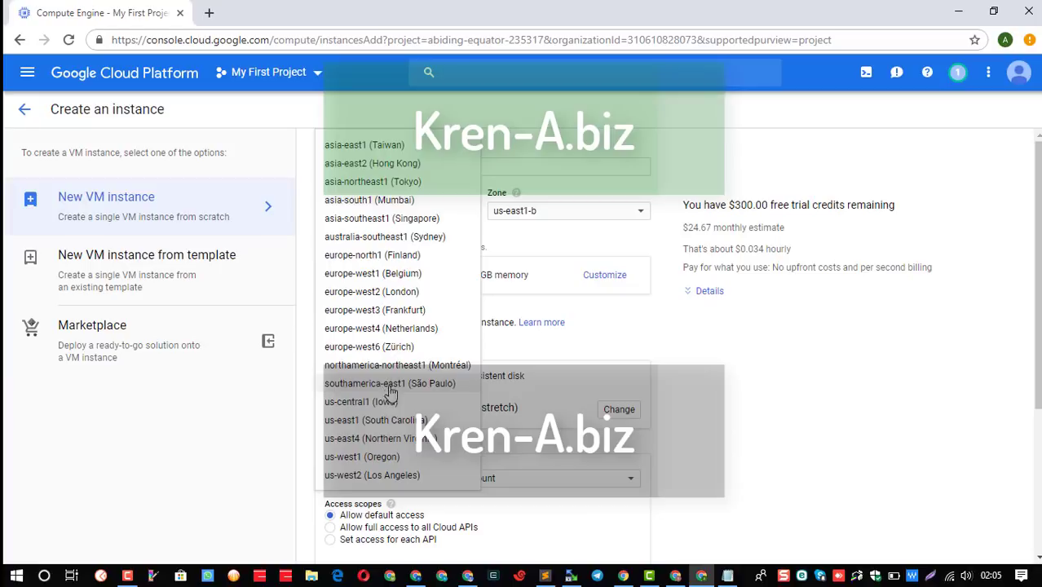
click(521, 249)
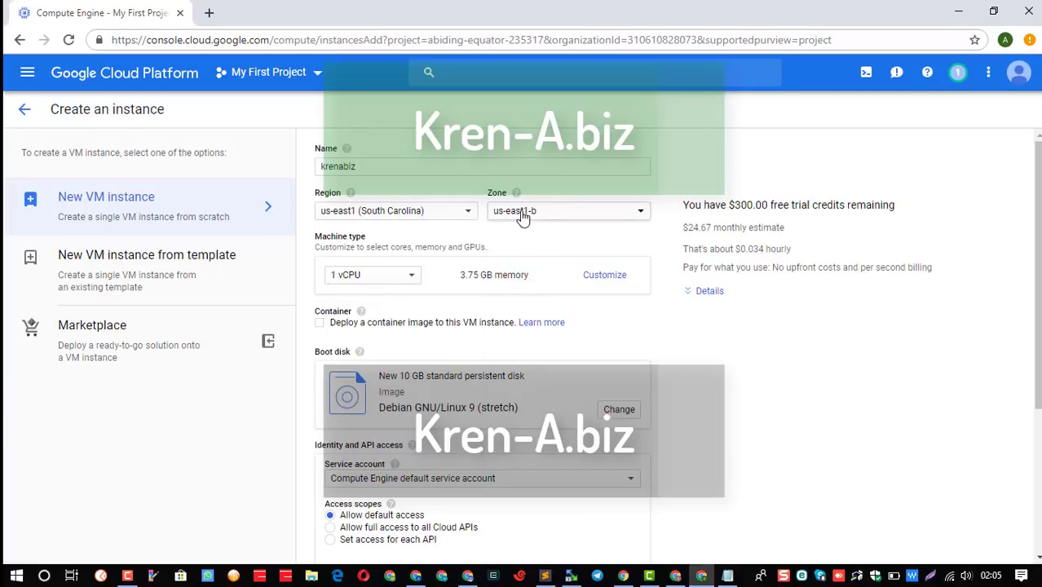
click(523, 215)
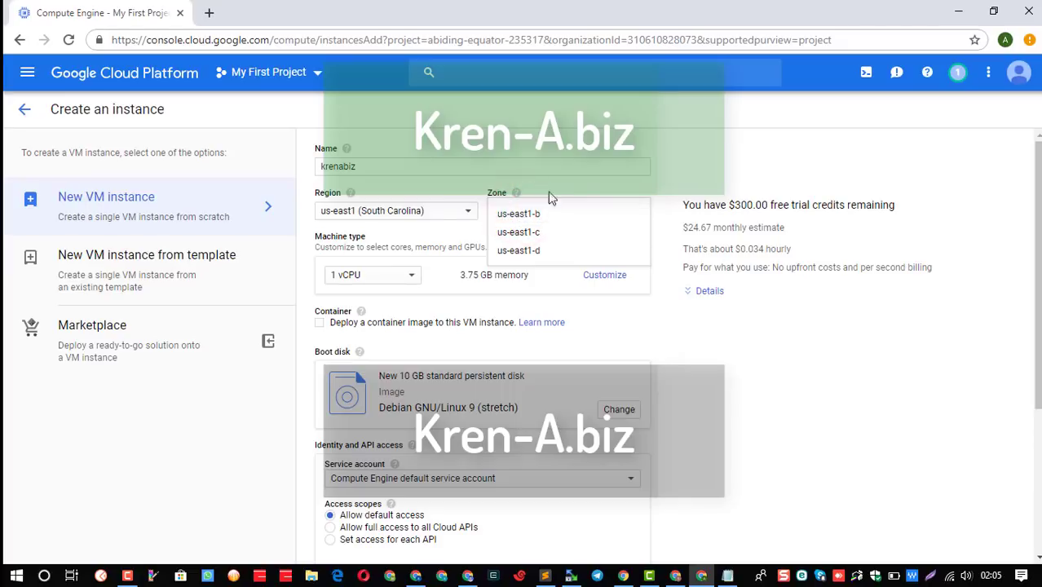
click(641, 189)
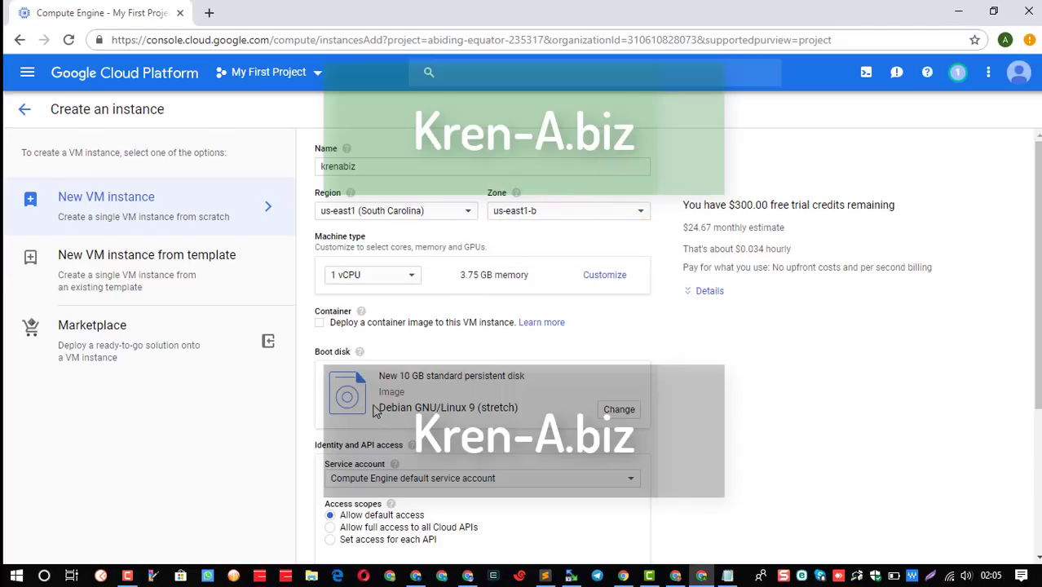
Allow HTTP and HTTPS traffic to the instance in the firewall settings.
scroll(374, 411, down, 1)
scroll(374, 410, down, 2)
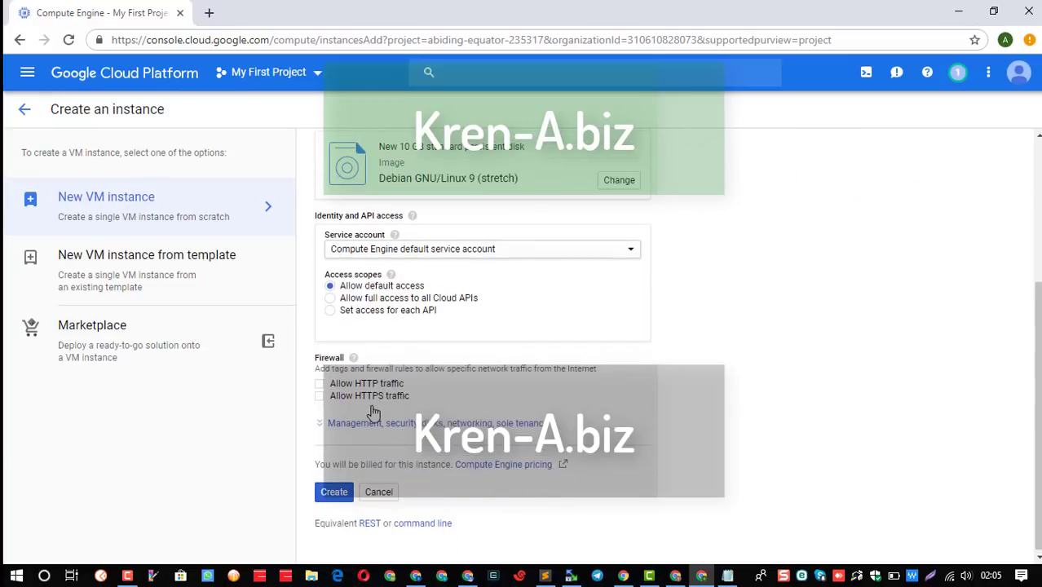
click(320, 384)
click(321, 397)
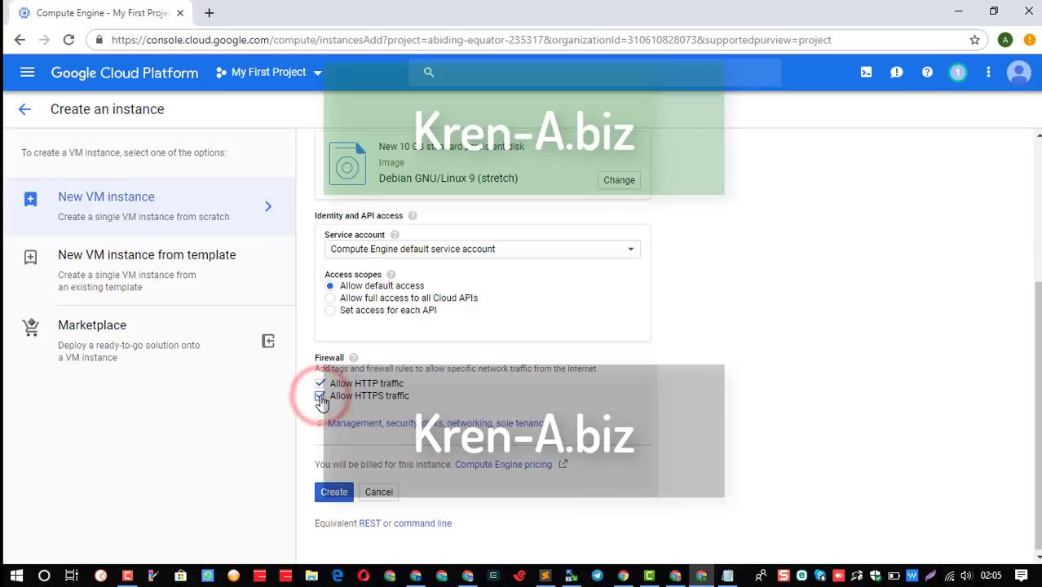
Set Access scopes to full access to all Cloud APIs and bring up the boot disk chooser.
scroll(416, 378, up, 1)
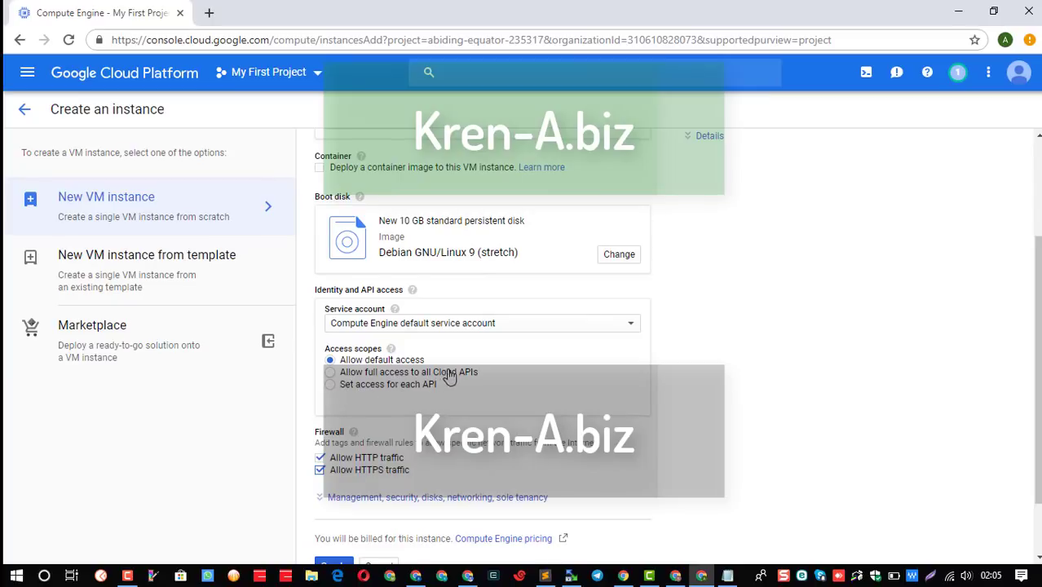
click(456, 375)
click(396, 361)
click(408, 372)
click(441, 325)
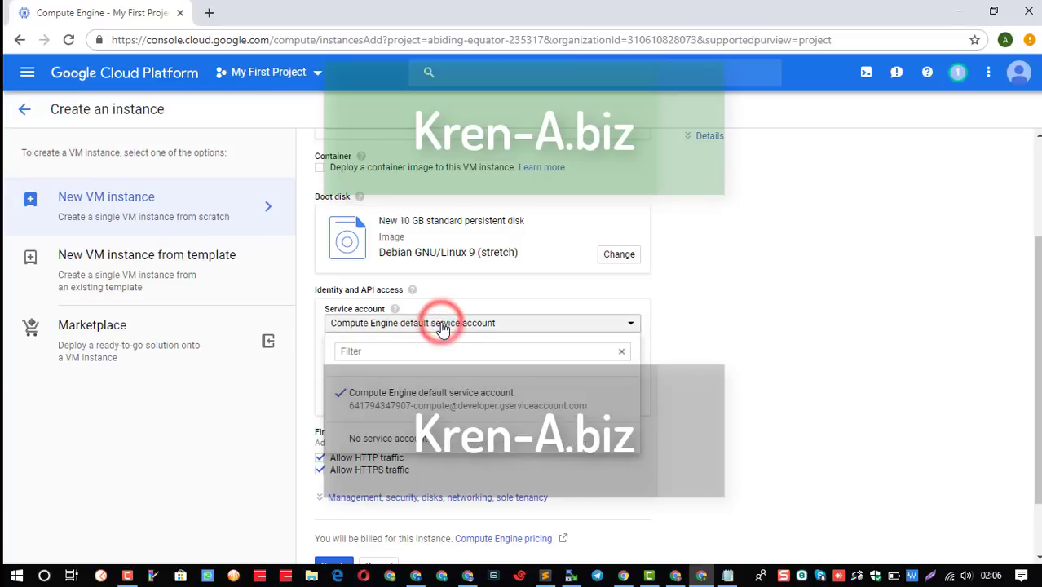
click(441, 324)
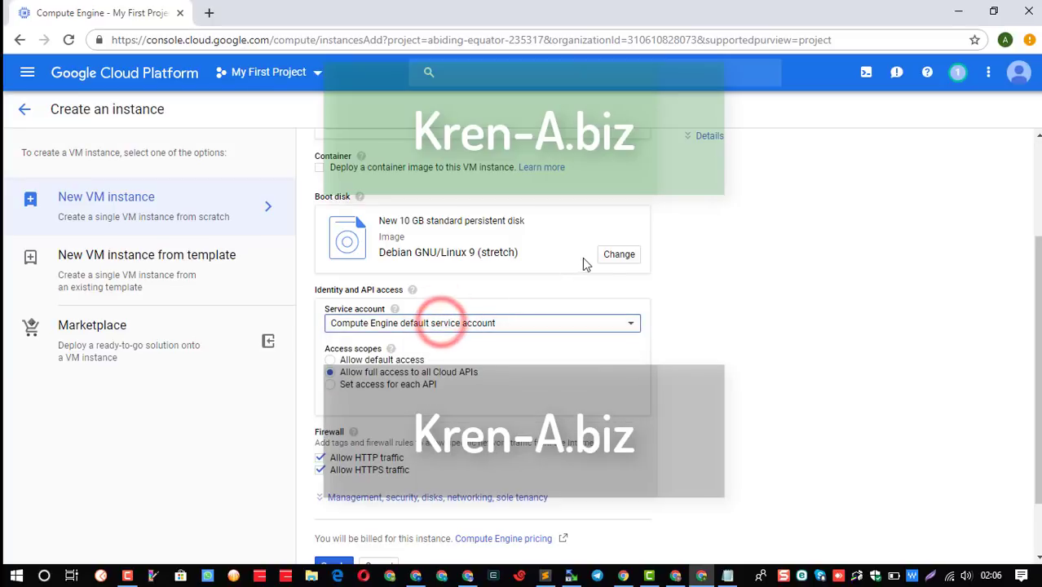
click(605, 258)
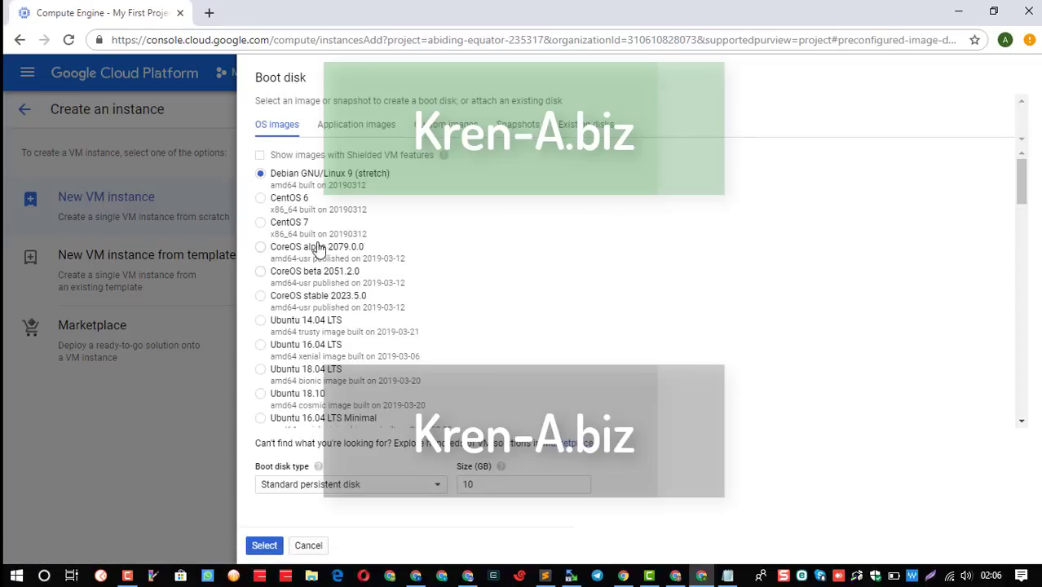
Choose a CentOS 7 boot image on a 30 GB SSD persistent disk and confirm with Select.
click(261, 225)
double_click(469, 485)
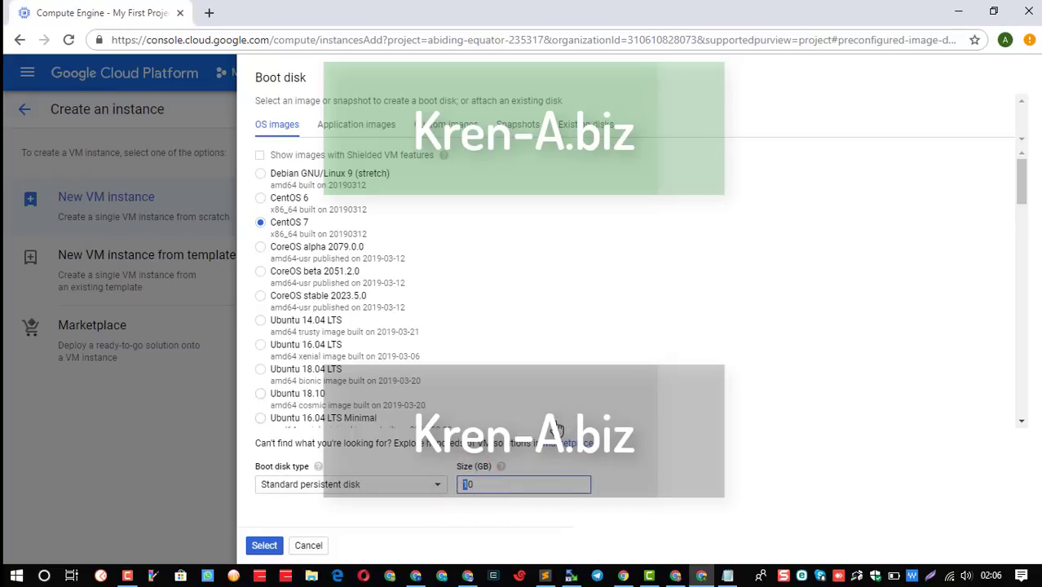
click(409, 490)
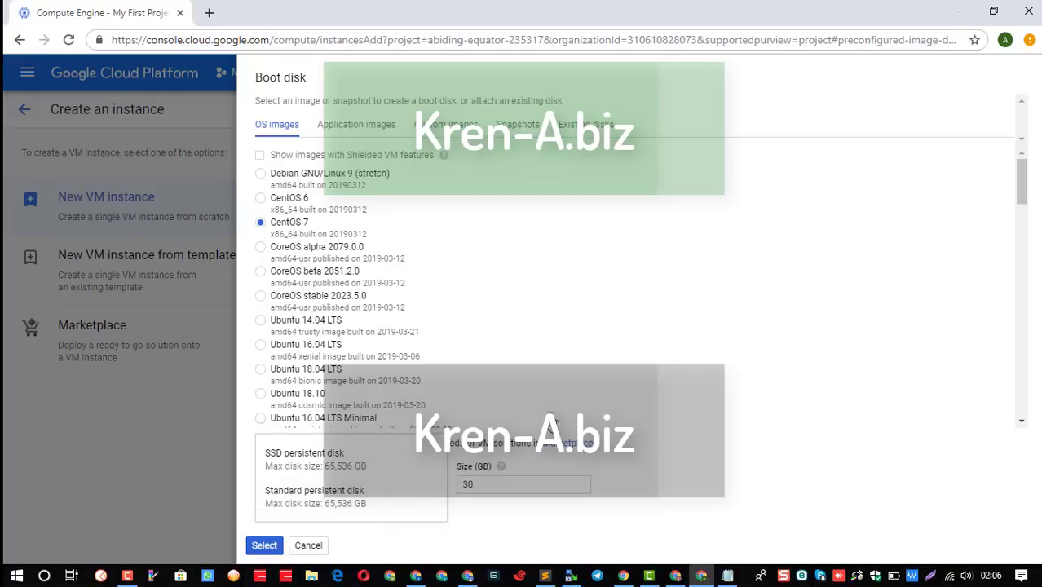
click(549, 417)
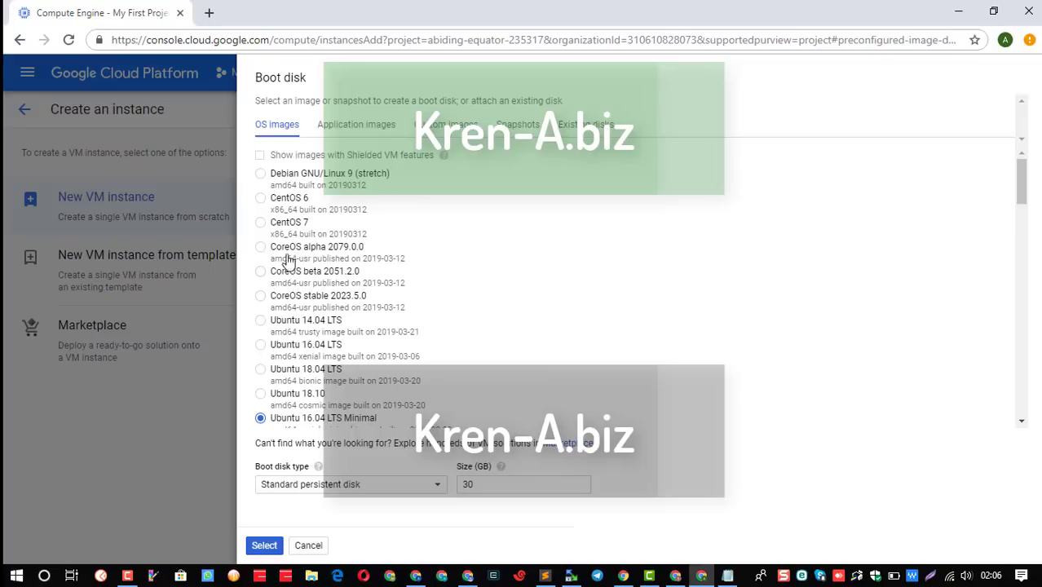
click(262, 219)
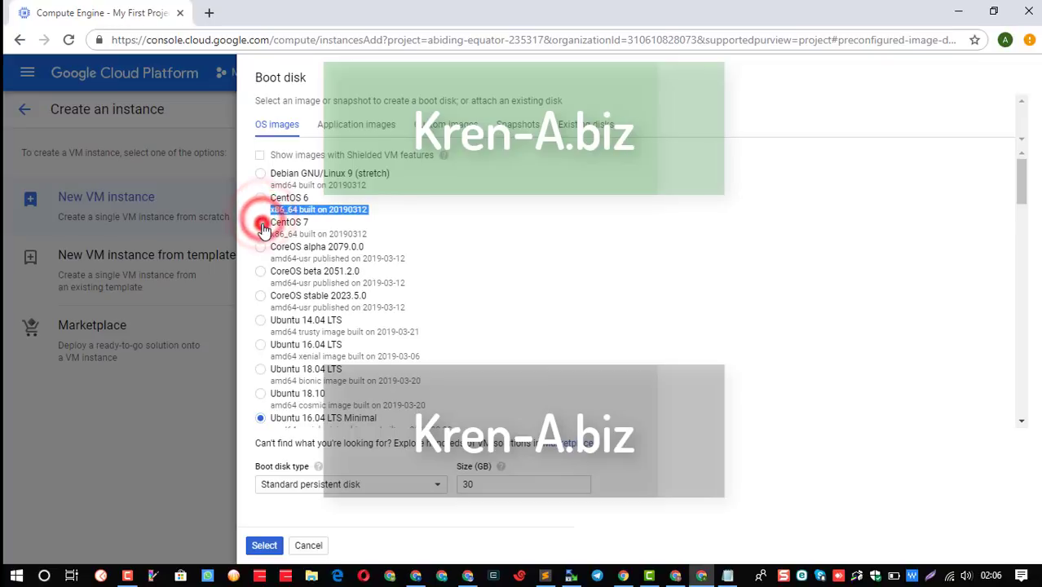
click(359, 486)
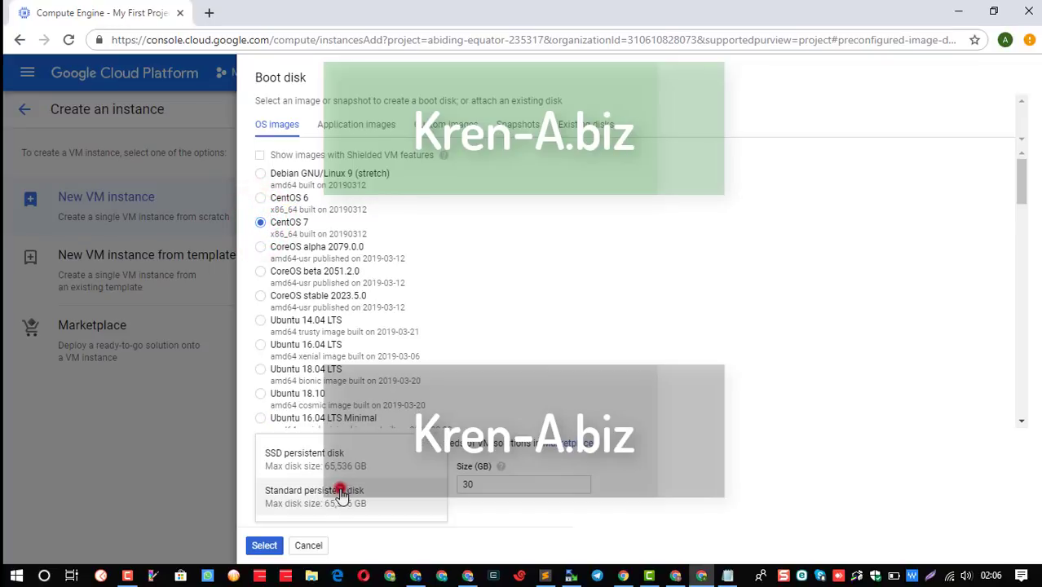
click(382, 465)
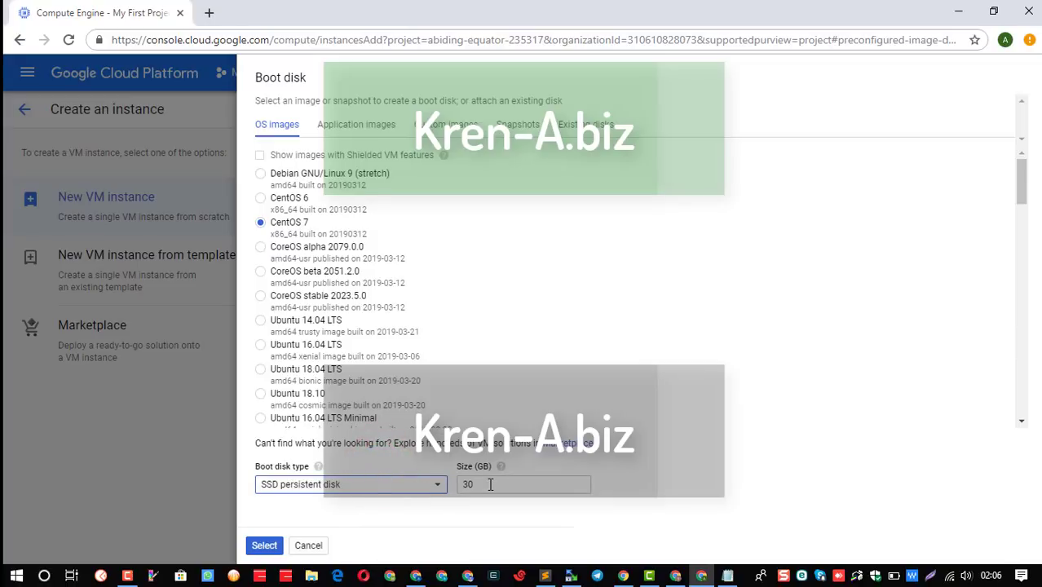
click(269, 547)
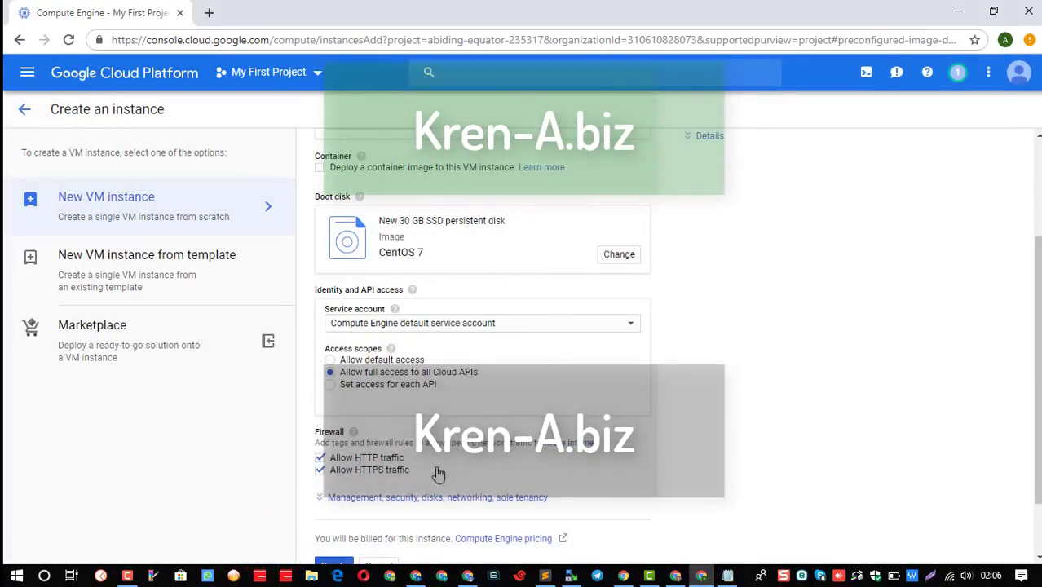
scroll(528, 426, up, 2)
Show the cost details and customize the machine type to 1 vCPU with 3 GB memory.
click(701, 289)
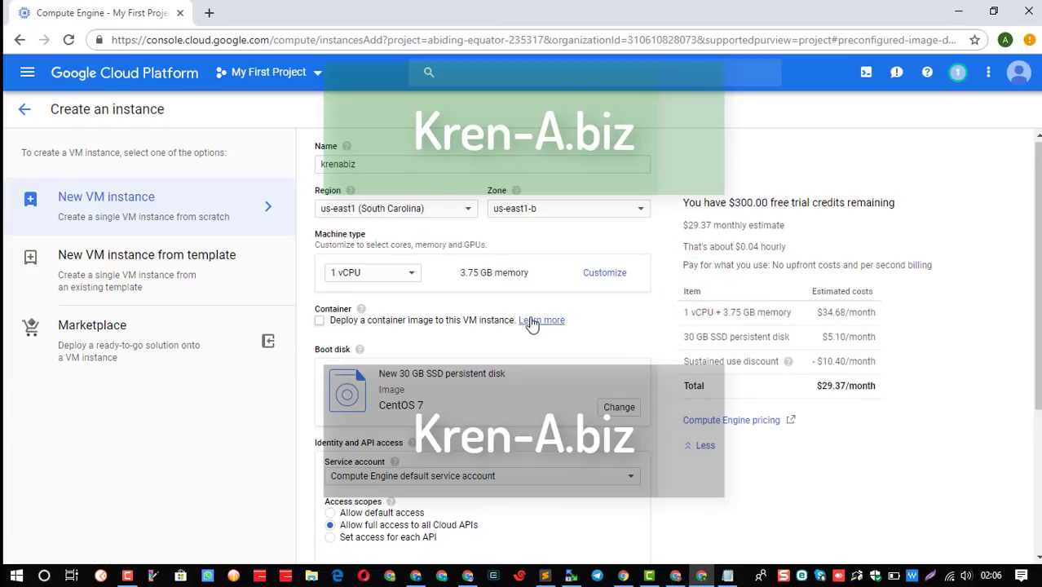
click(595, 275)
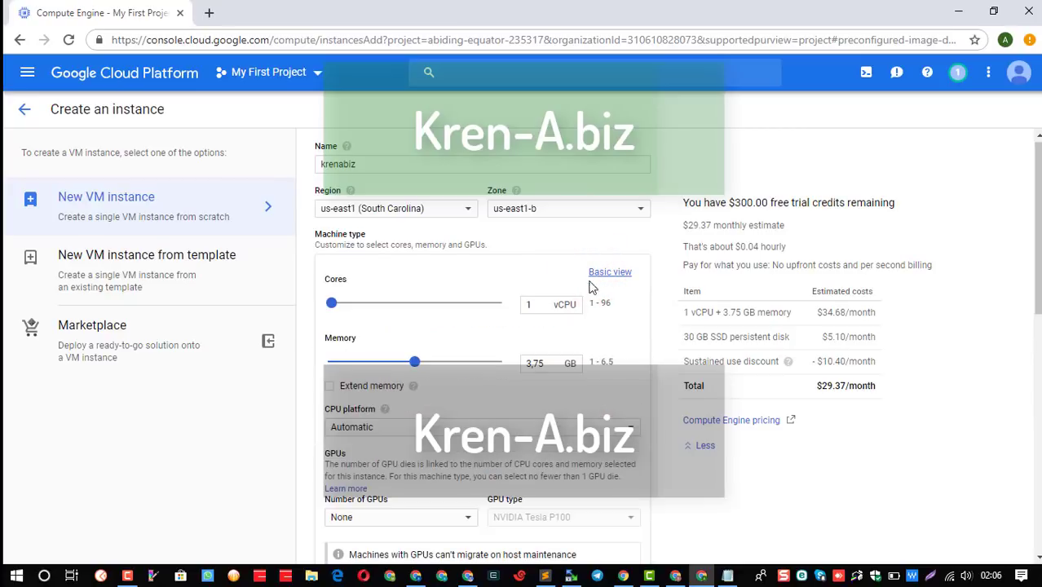
drag(414, 369, 393, 373)
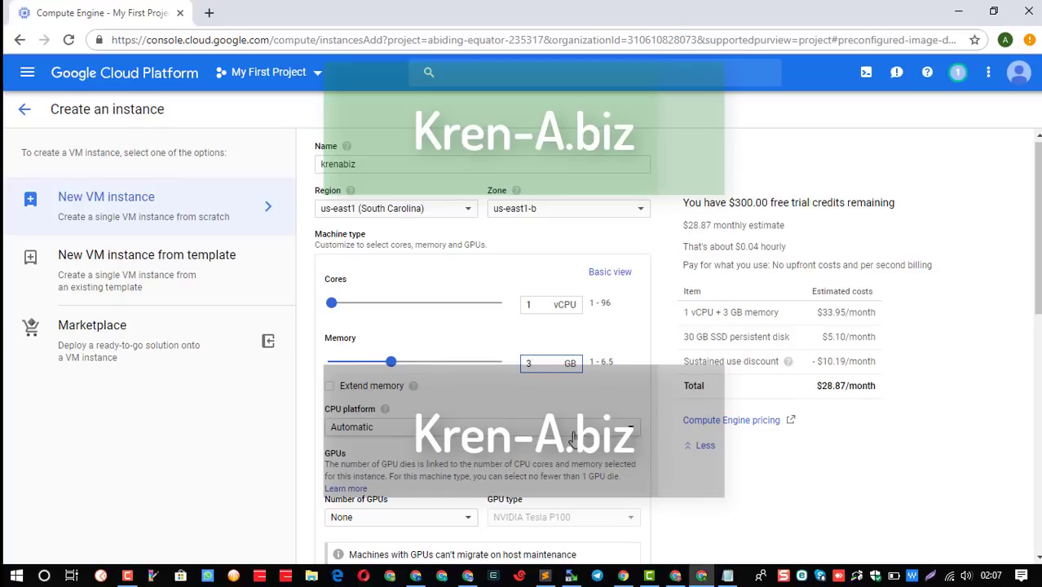
Try the regions europe-west2 (London), europe-west3 (Frankfurt), us-central1 (Iowa) and us-east1 (South Carolina).
click(442, 209)
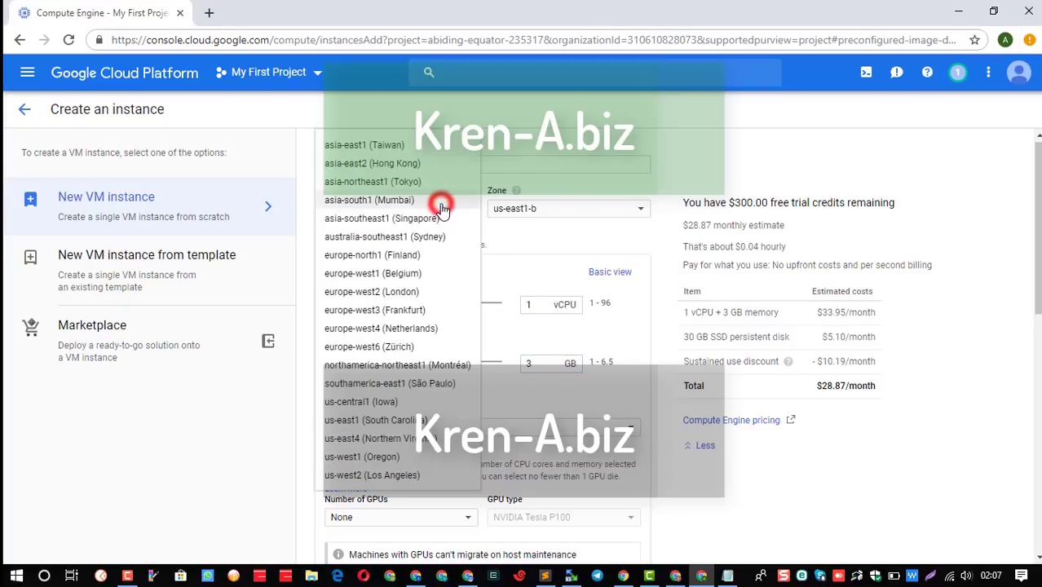
click(420, 292)
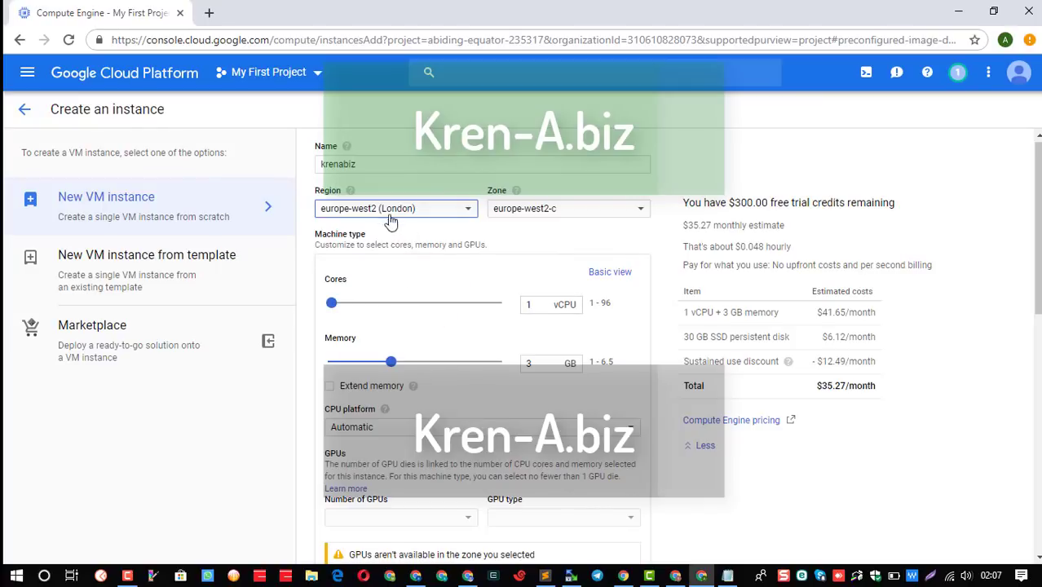
click(391, 210)
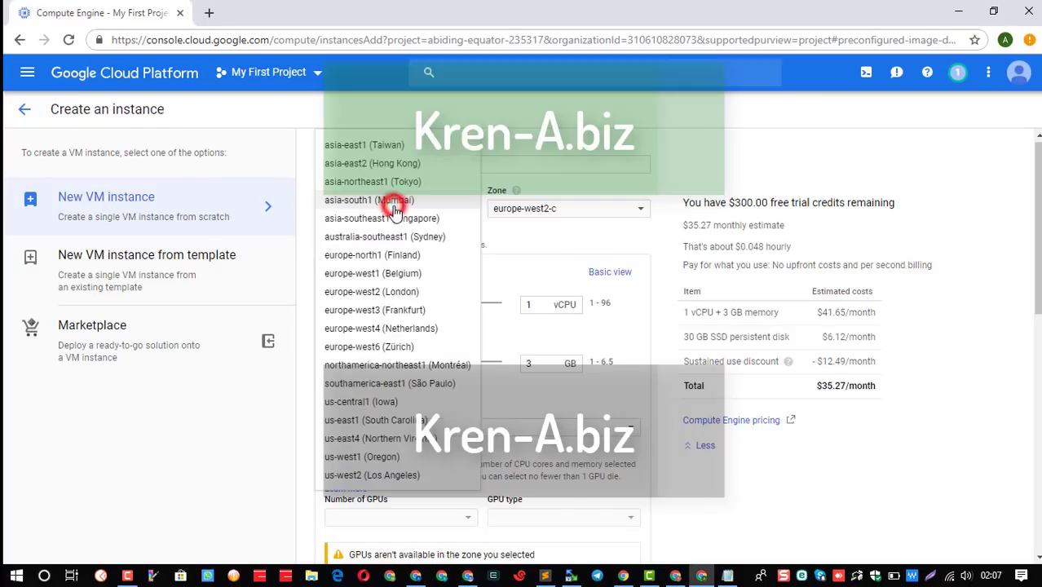
click(394, 310)
click(391, 210)
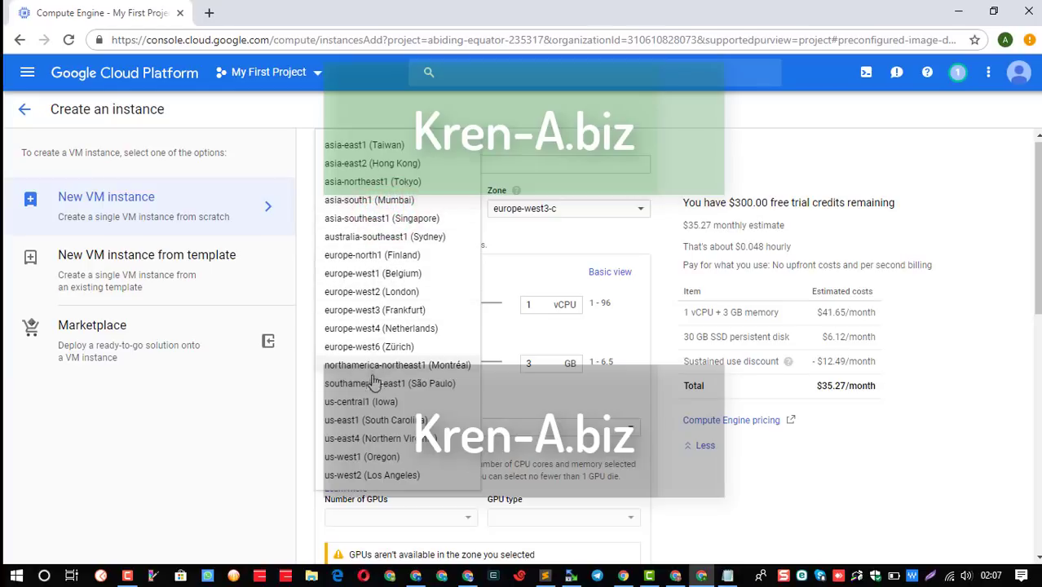
click(359, 402)
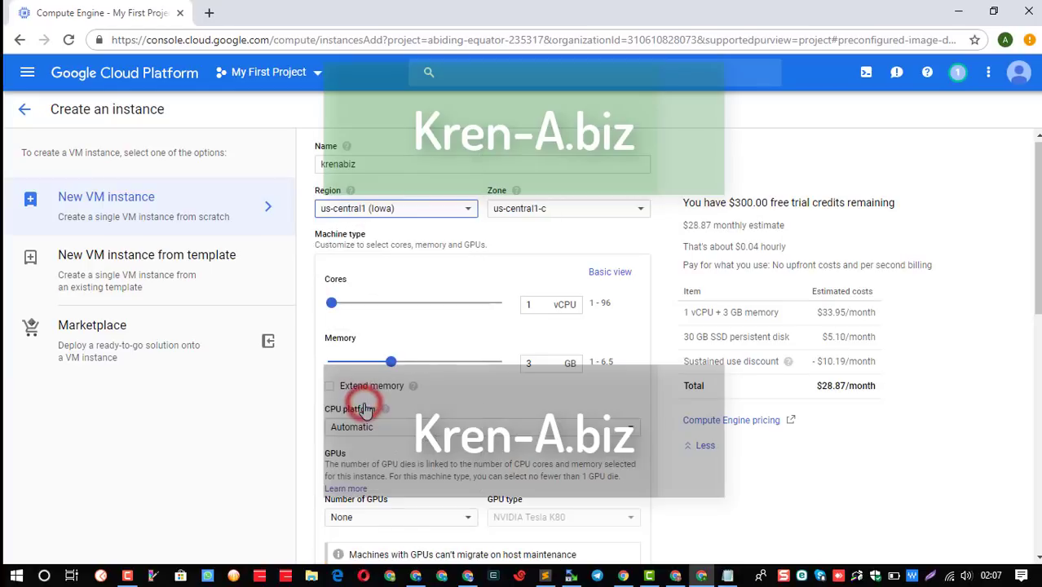
click(404, 211)
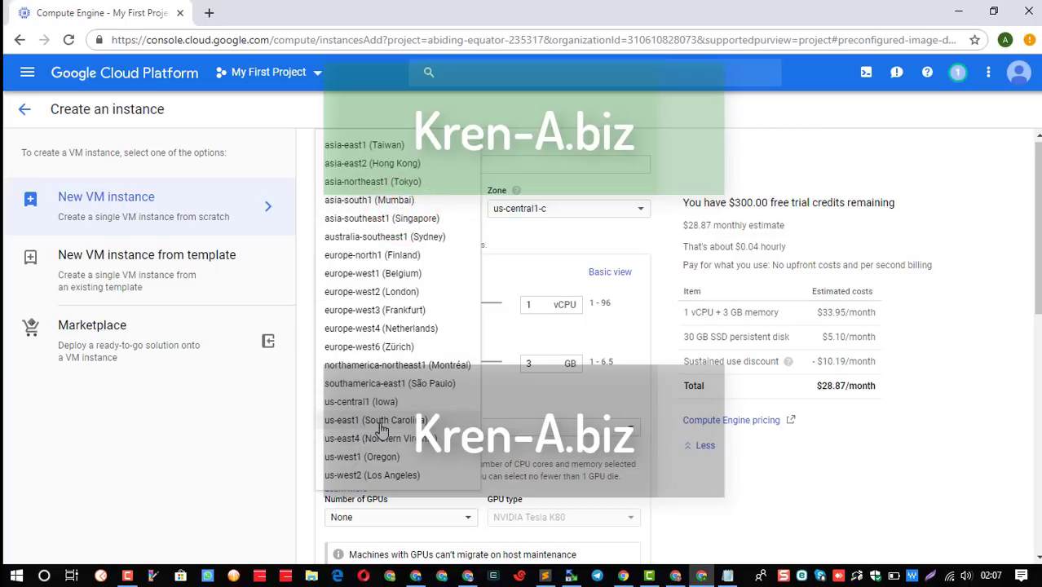
click(377, 424)
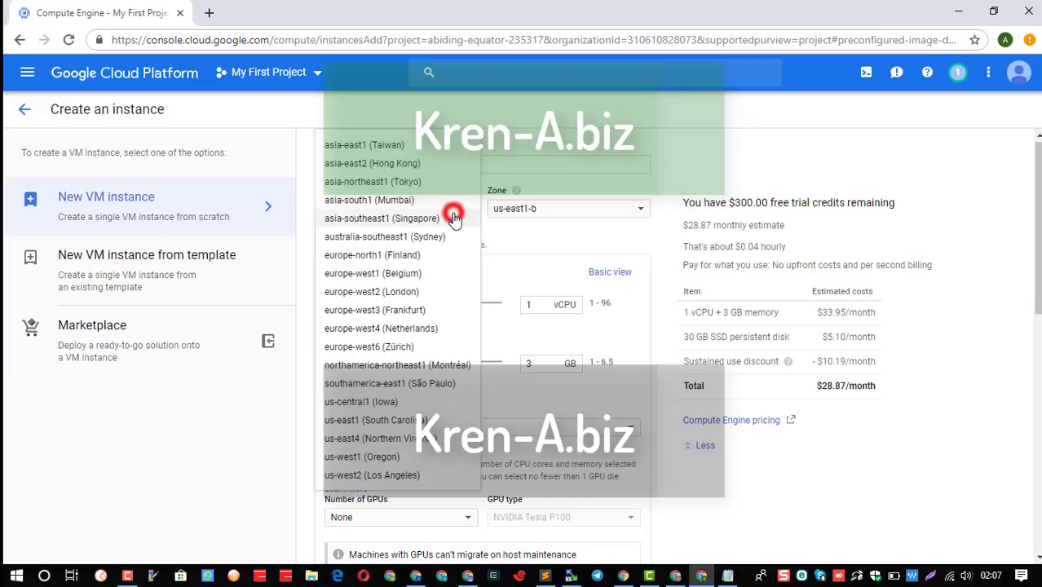
Try the regions us-west2, southamerica-east1, asia-southeast1, australia-southeast1 and northamerica-northeast1.
click(452, 212)
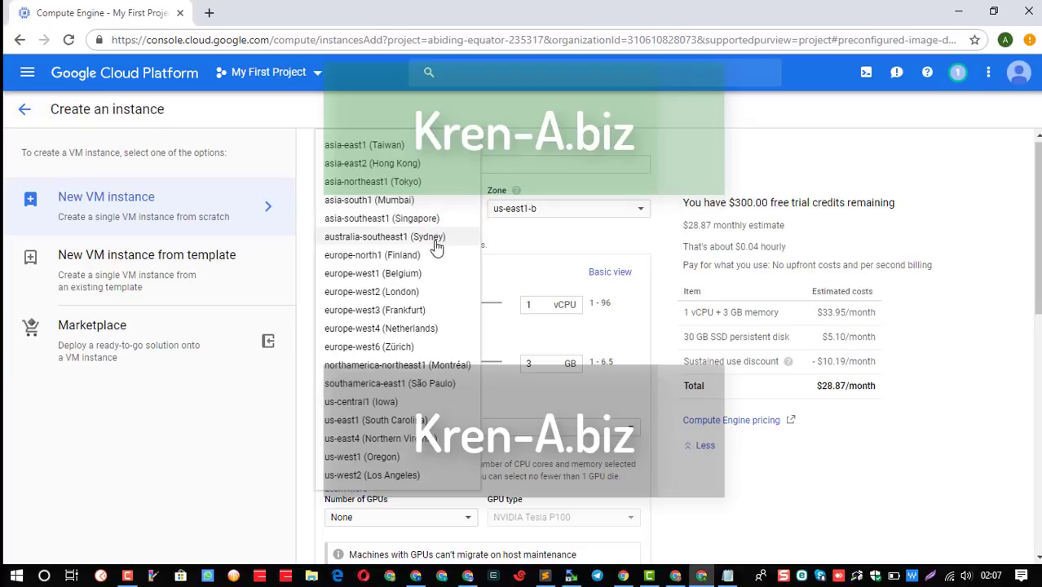
scroll(420, 447, down, 1)
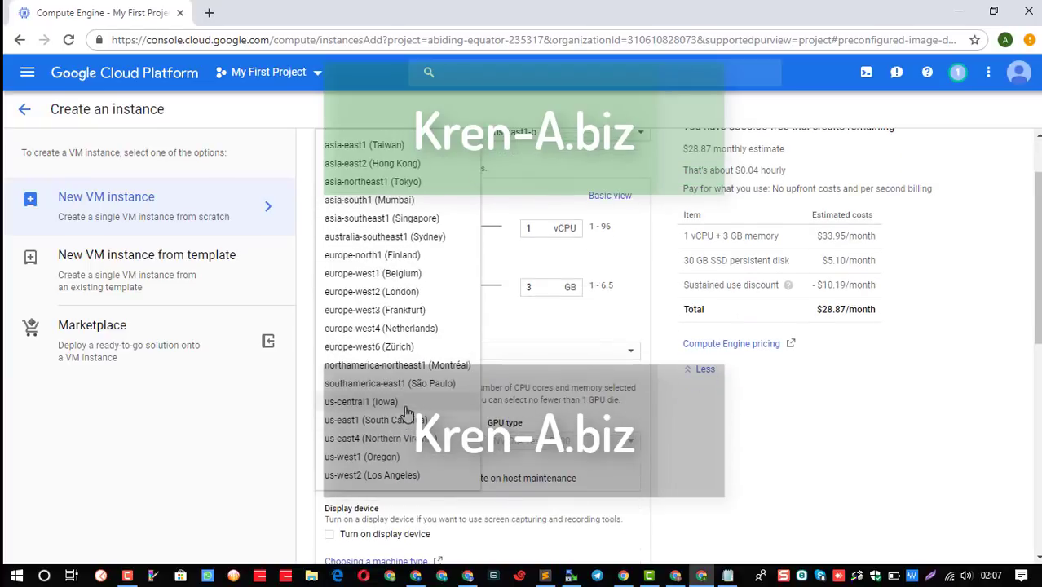
scroll(414, 433, down, 2)
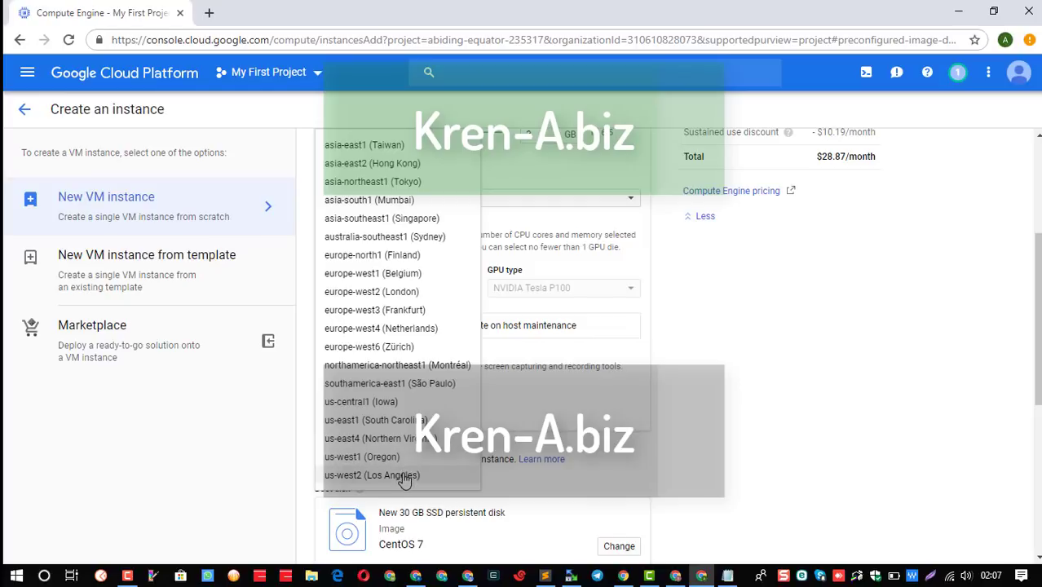
click(405, 477)
scroll(641, 428, up, 3)
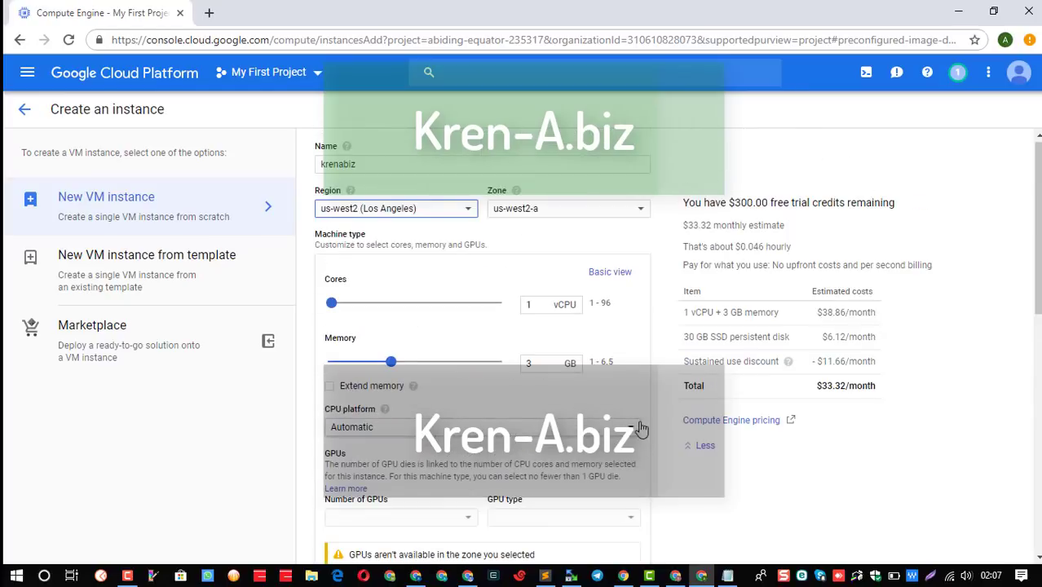
click(412, 211)
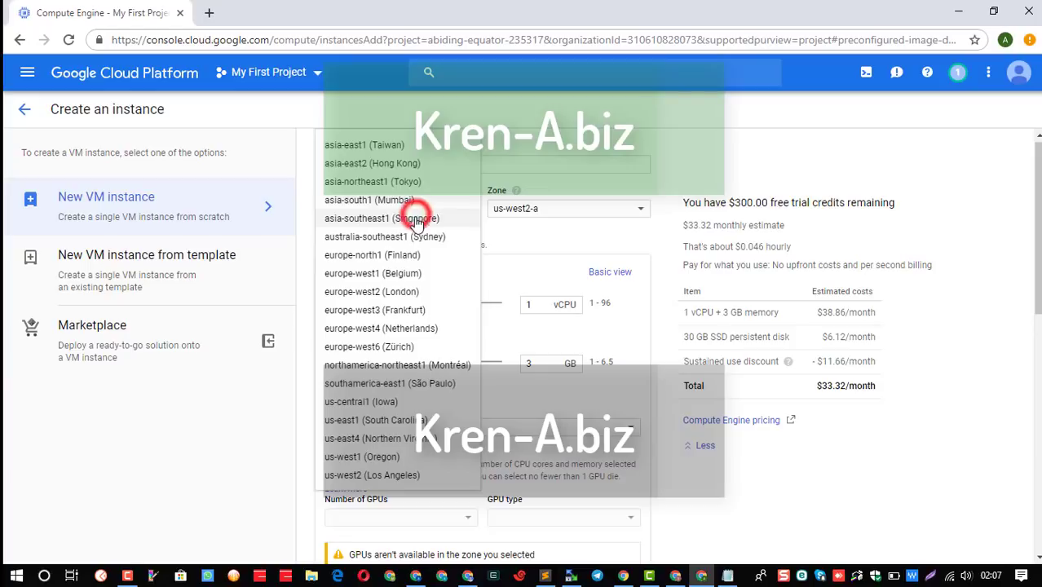
click(394, 385)
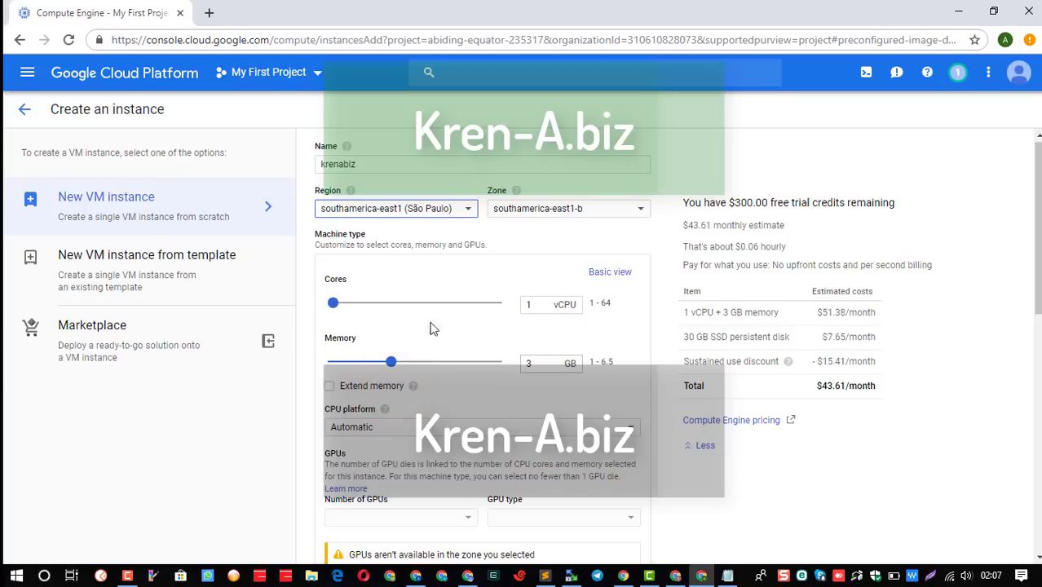
click(418, 213)
click(400, 217)
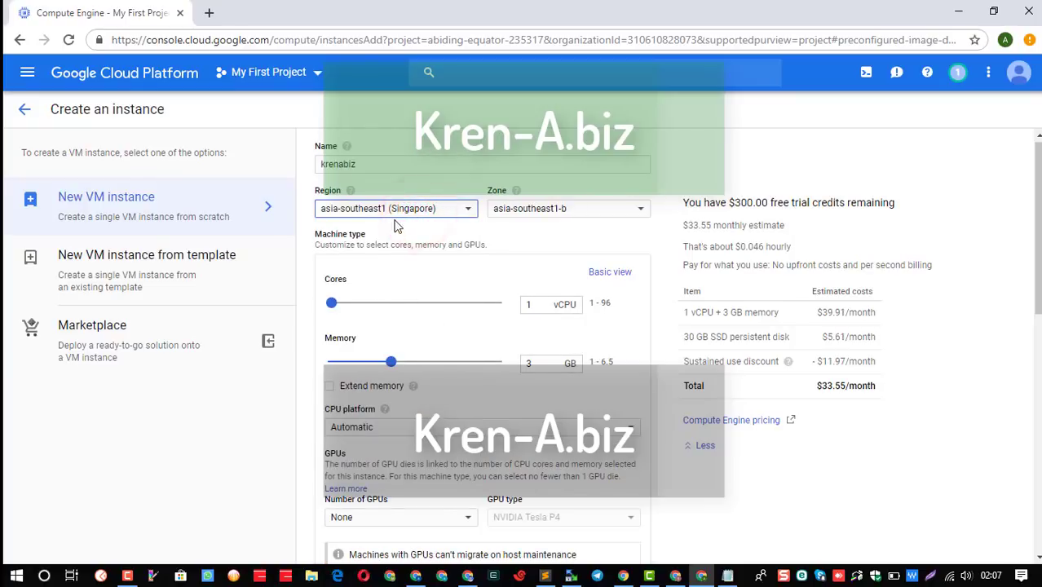
click(396, 213)
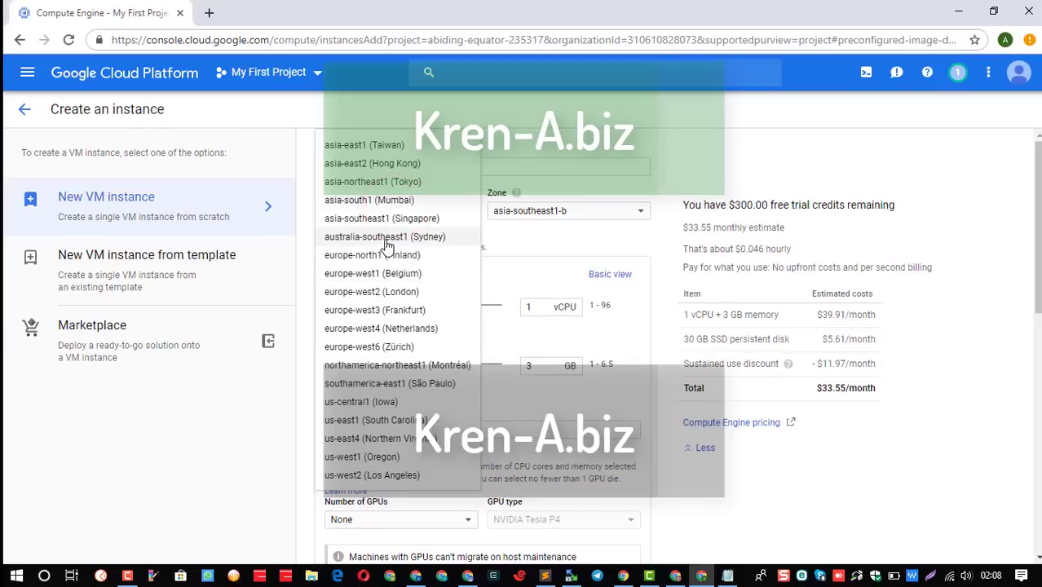
click(384, 236)
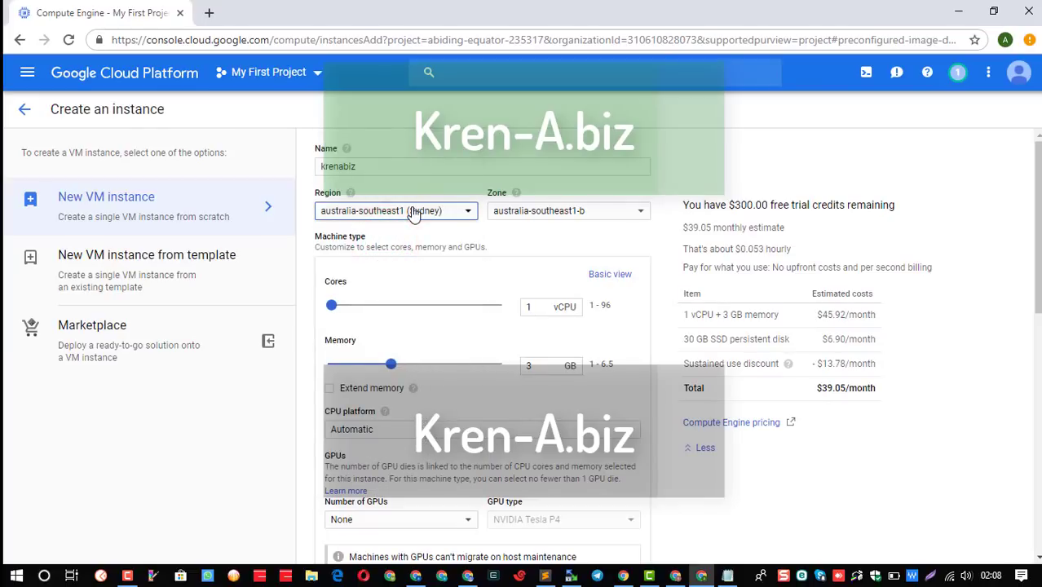
click(413, 211)
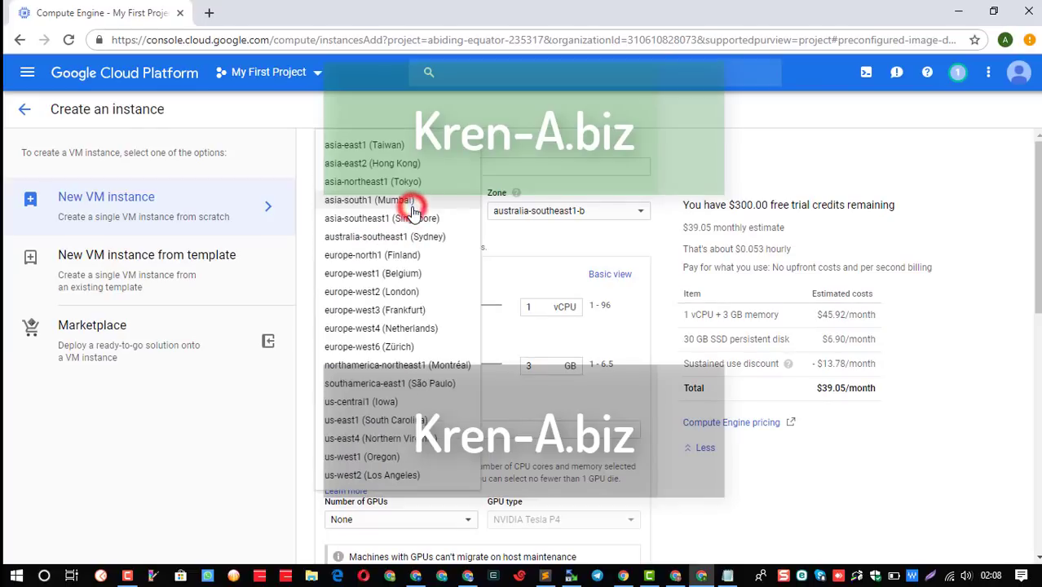
click(384, 372)
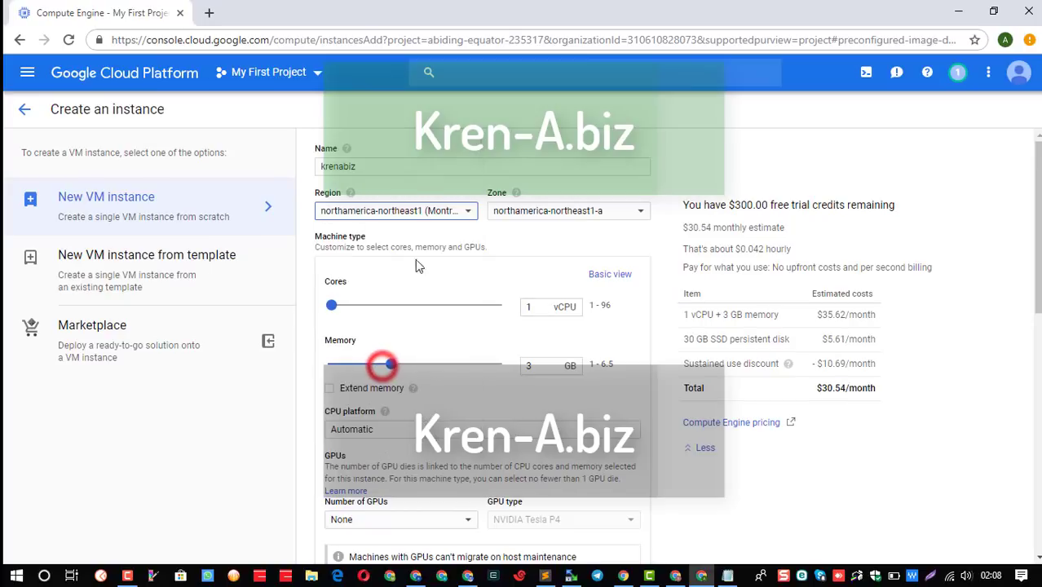
Settle on region us-central1 (Iowa) with zone us-central1-a.
click(414, 215)
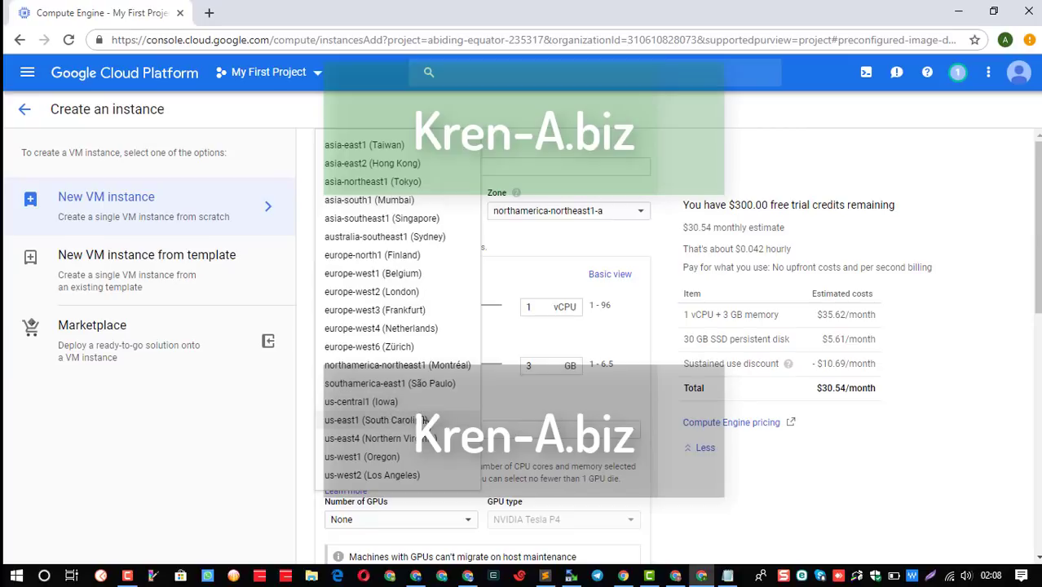
click(403, 402)
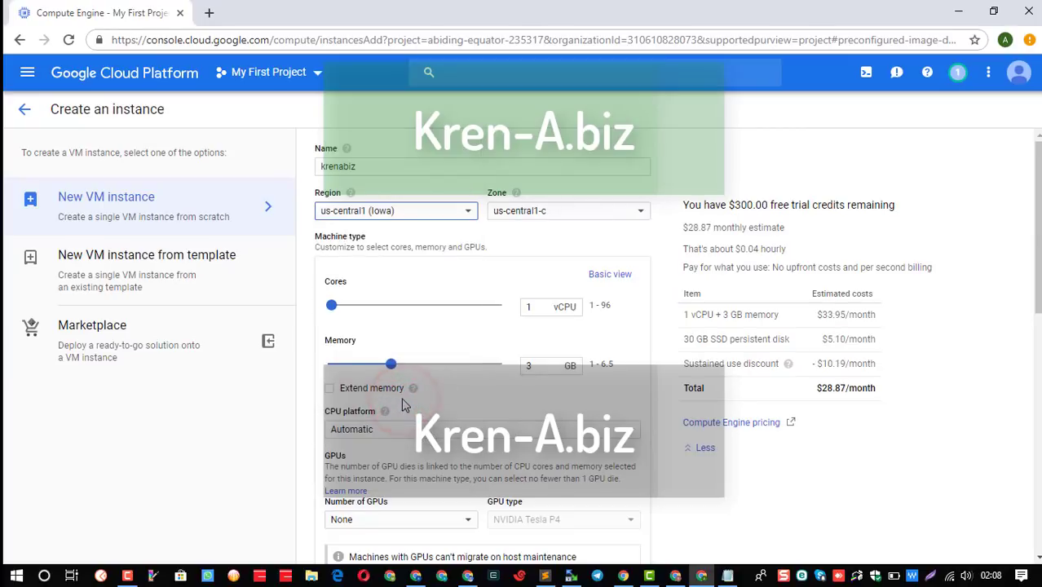
click(575, 211)
click(550, 234)
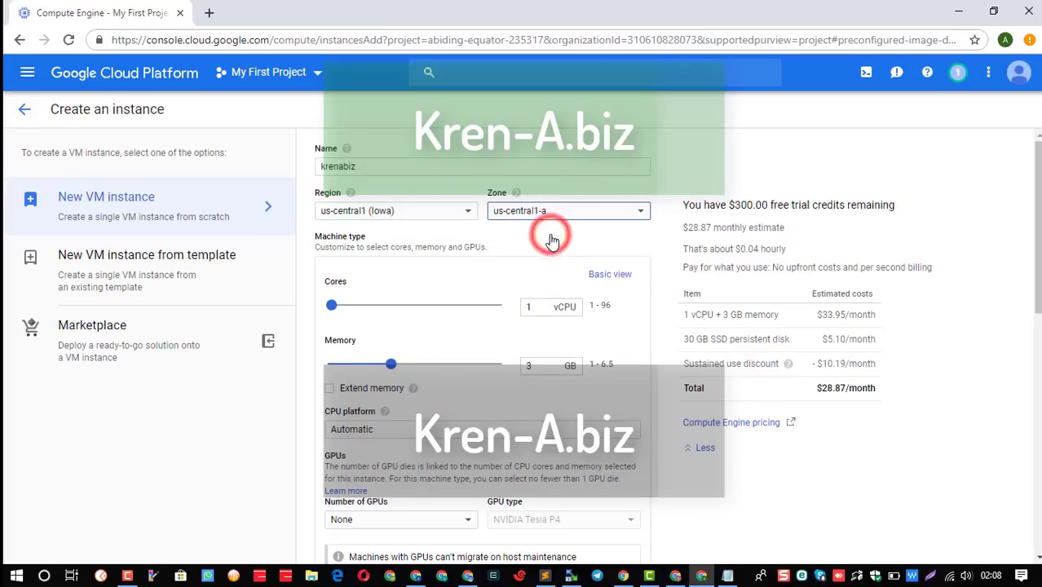
click(560, 212)
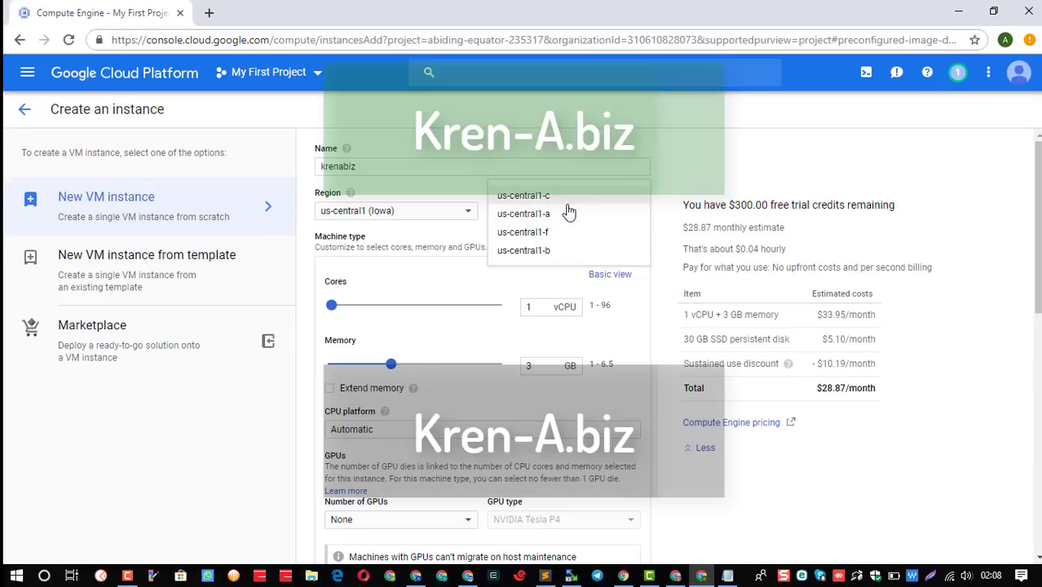
click(562, 216)
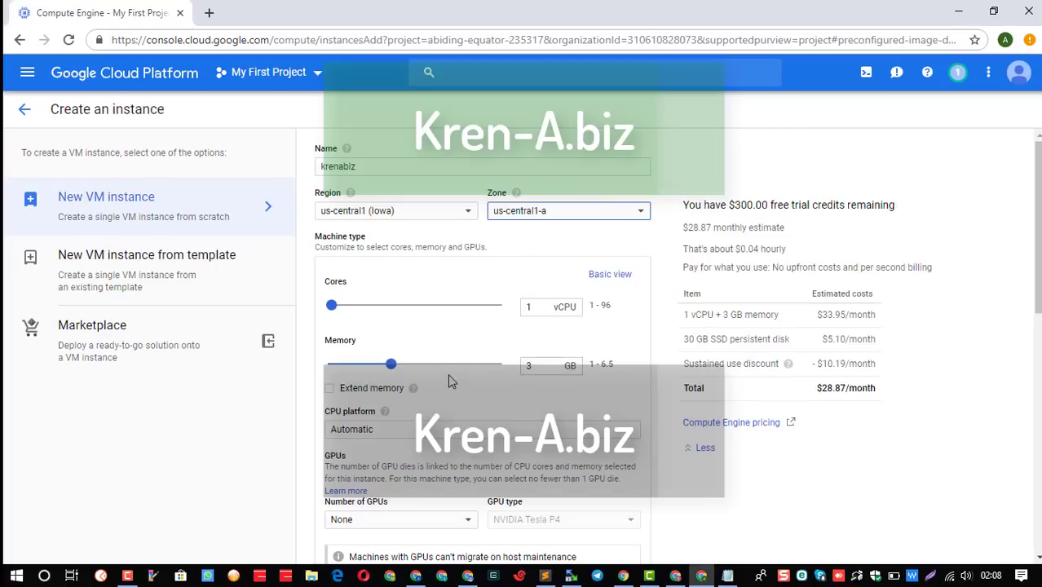
scroll(455, 382, down, 2)
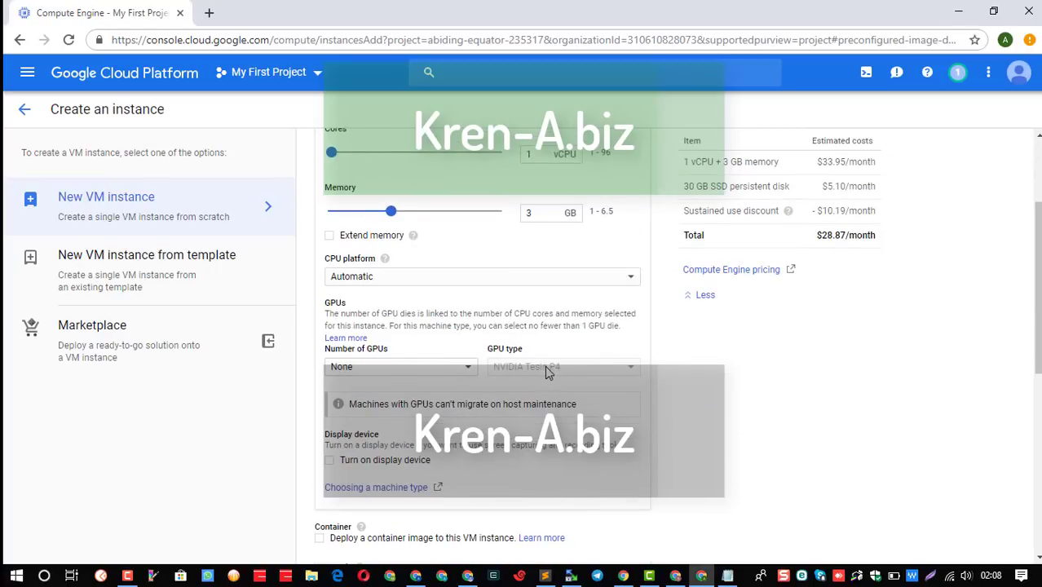
scroll(513, 414, down, 2)
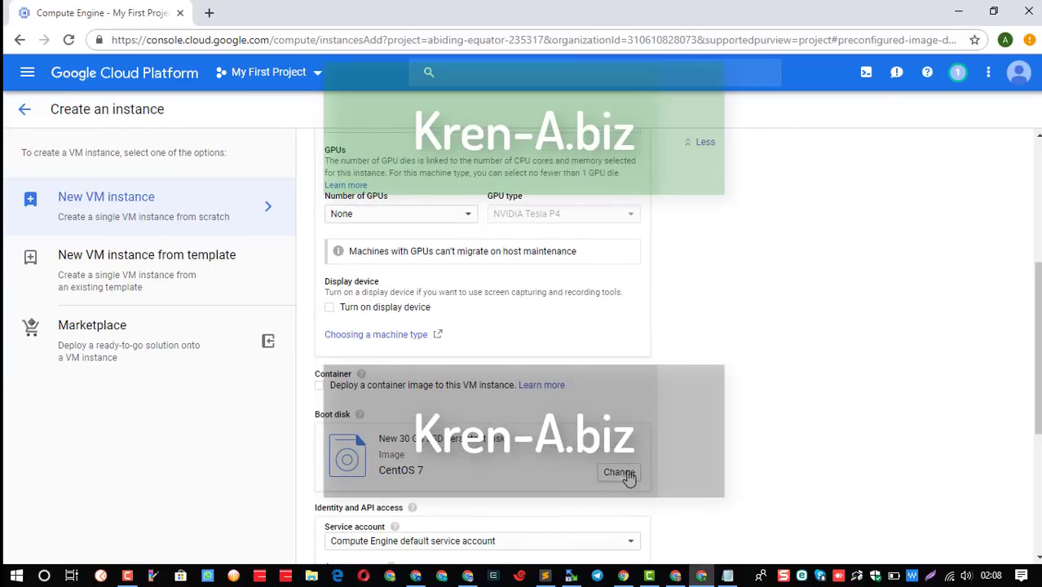
Change the CentOS 7 SSD boot disk size from 30 to 20 GB and apply it.
click(619, 473)
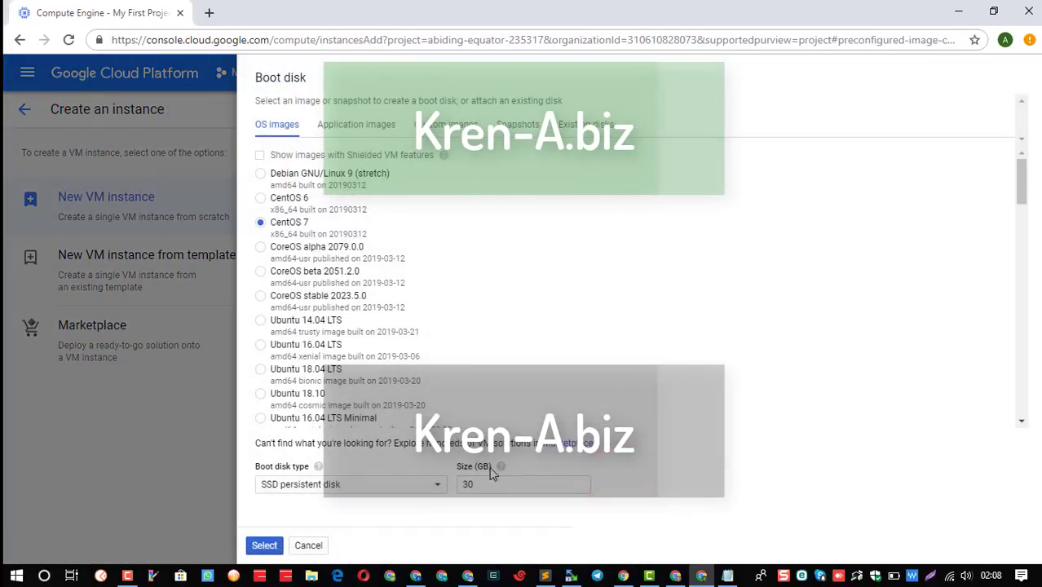
drag(470, 481, 442, 484)
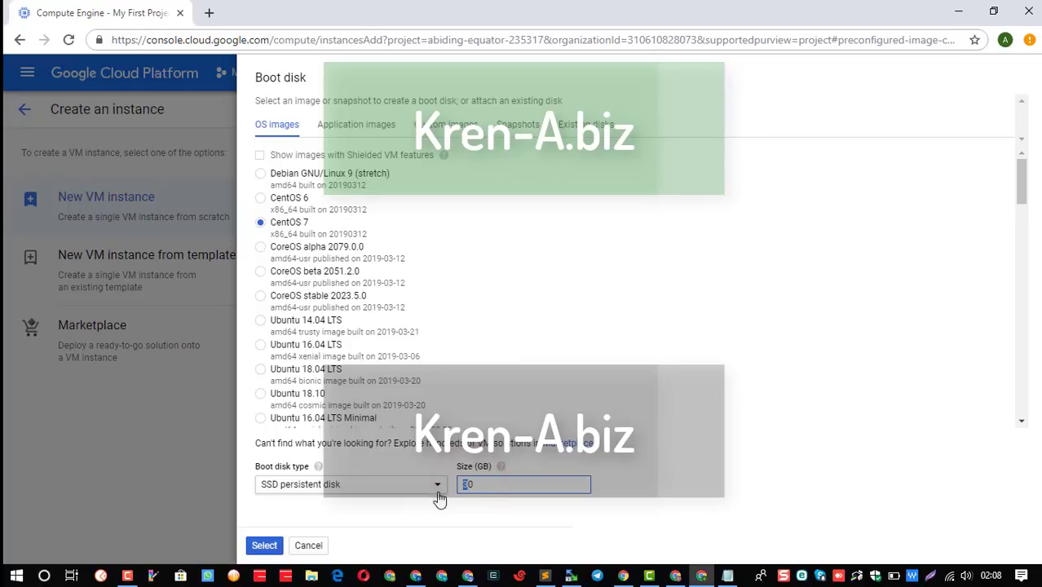
text(20)
click(269, 546)
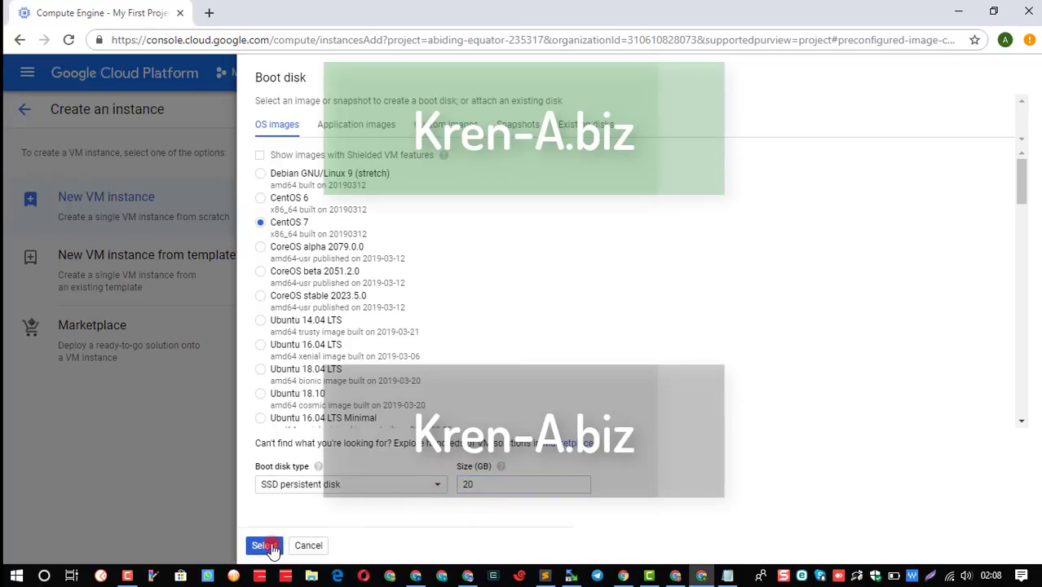
scroll(689, 432, up, 5)
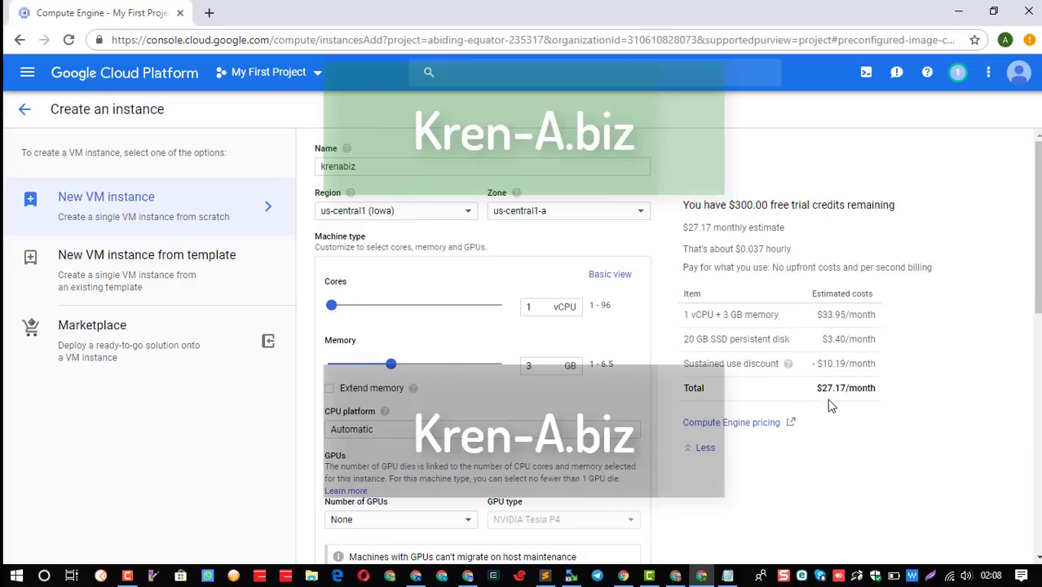
scroll(704, 438, down, 5)
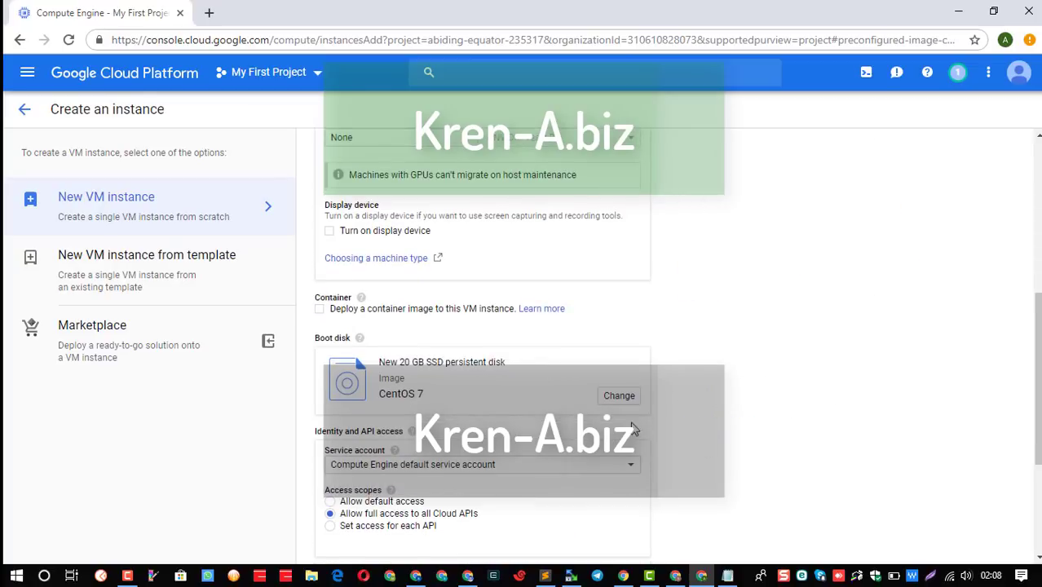
scroll(618, 412, down, 4)
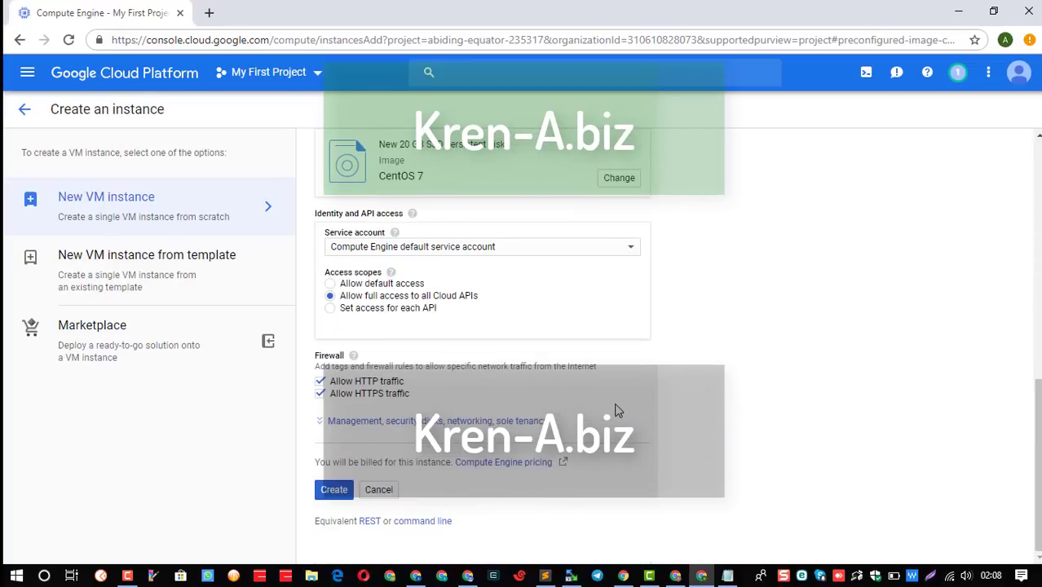
click(612, 187)
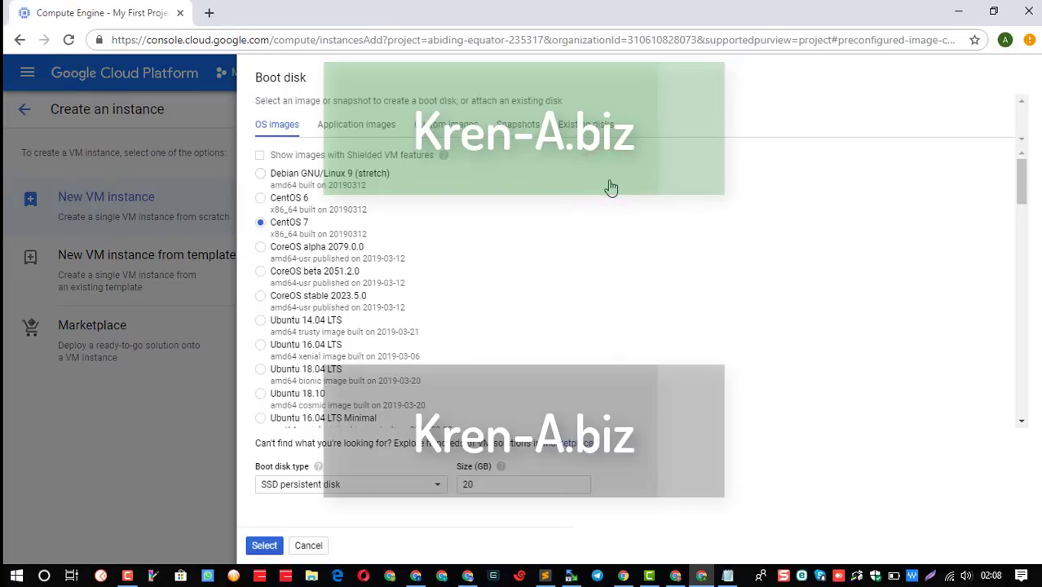
click(425, 486)
click(344, 538)
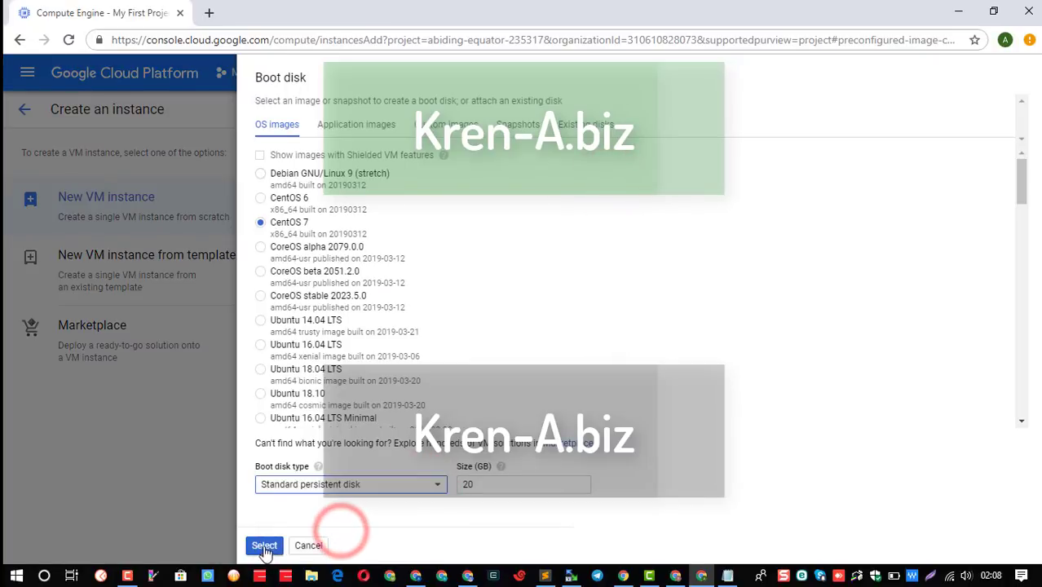
click(261, 545)
scroll(698, 360, up, 5)
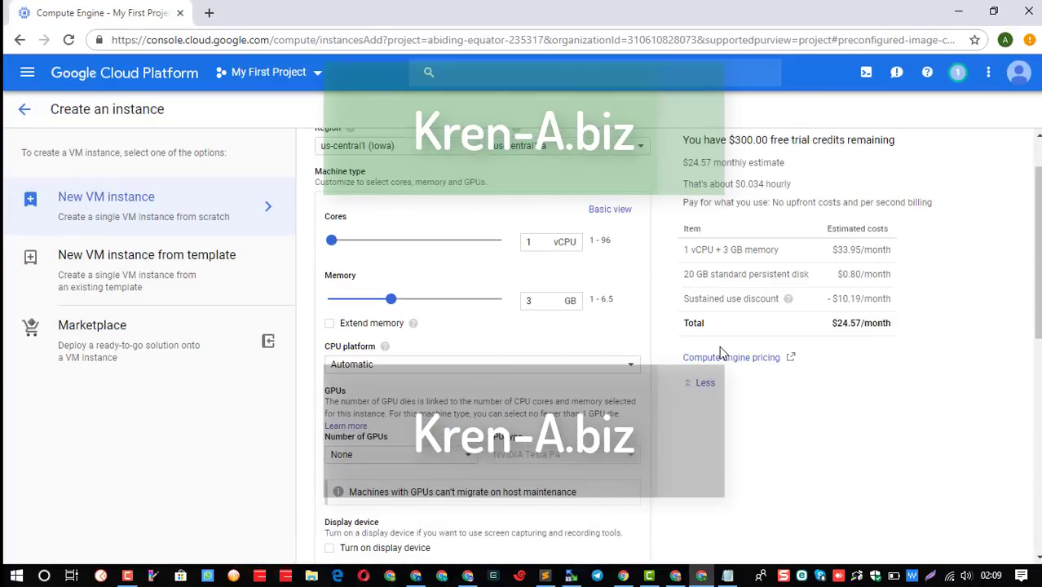
scroll(836, 318, up, 1)
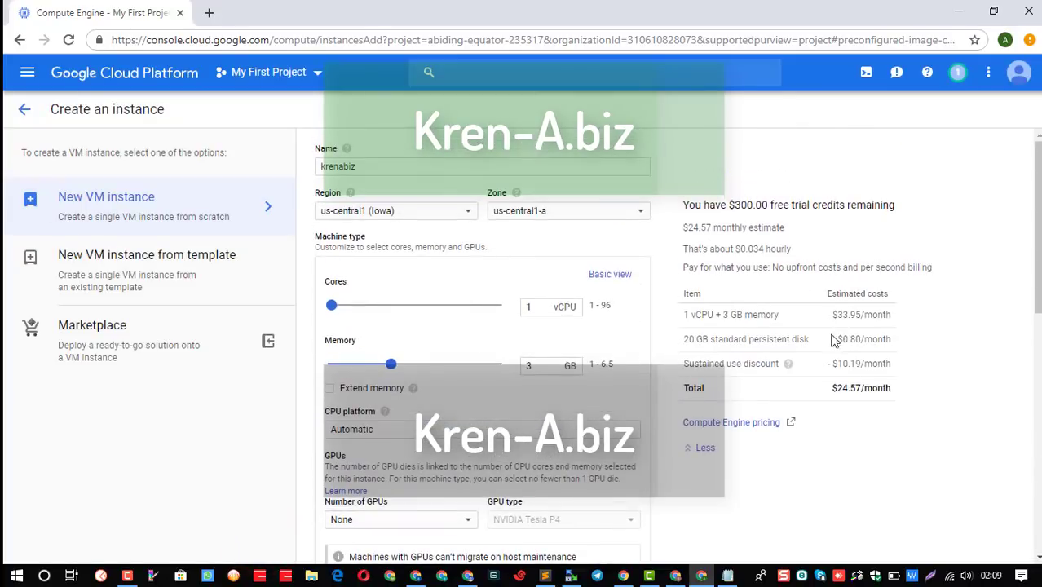
double_click(694, 229)
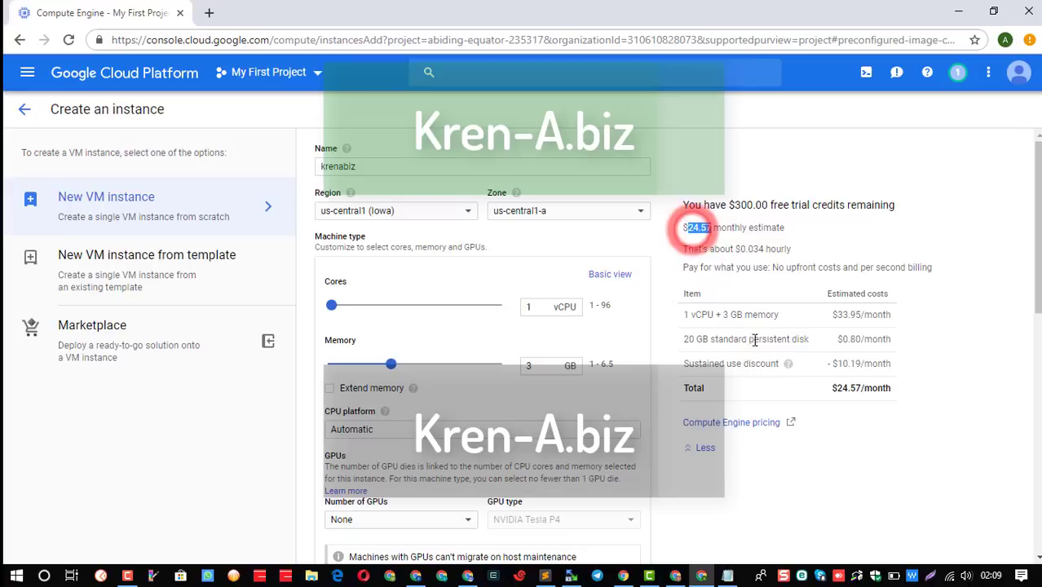
scroll(689, 393, down, 5)
scroll(499, 473, down, 2)
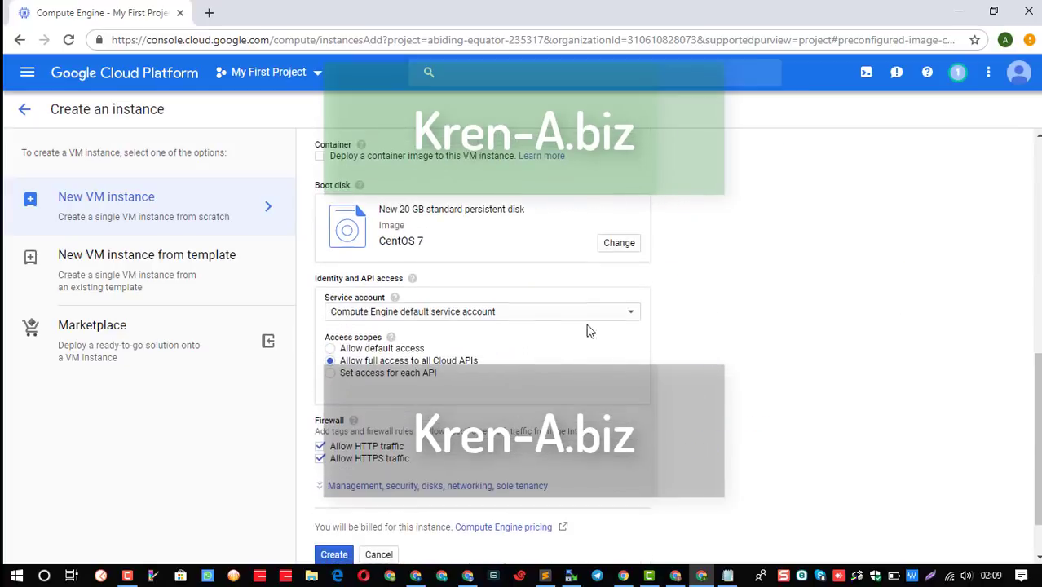
click(619, 249)
click(368, 489)
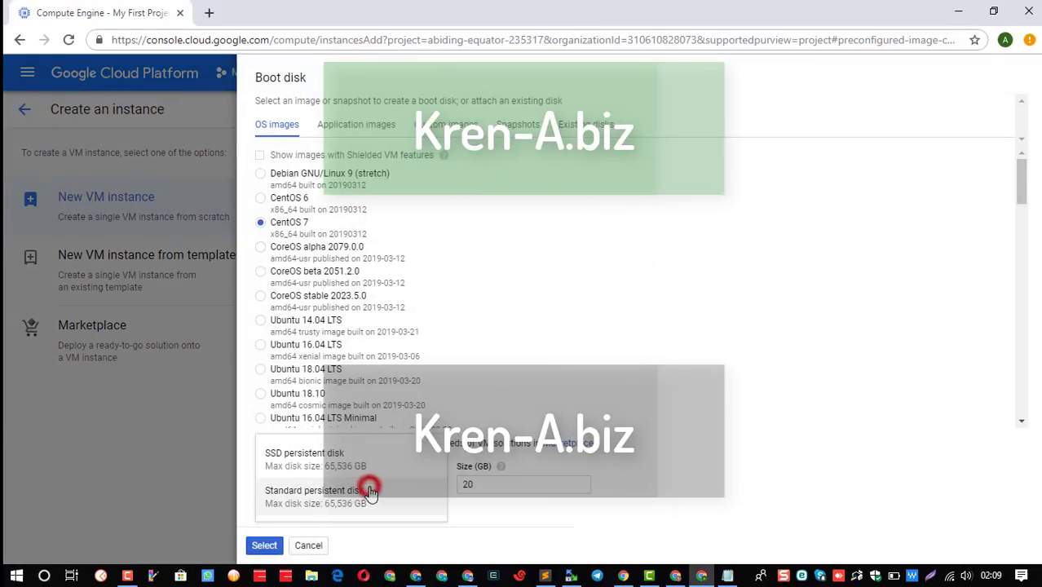
click(343, 463)
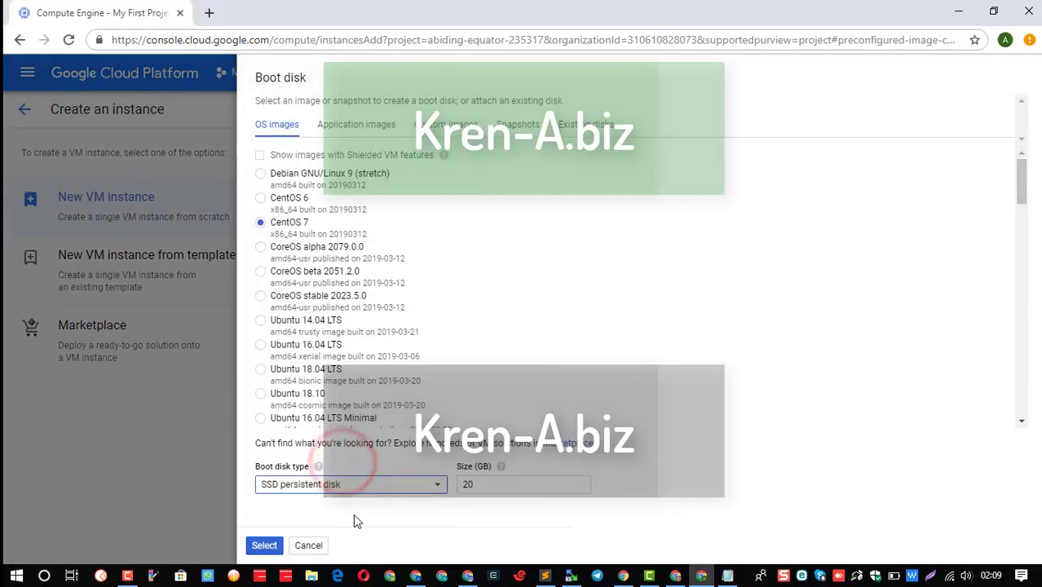
click(263, 547)
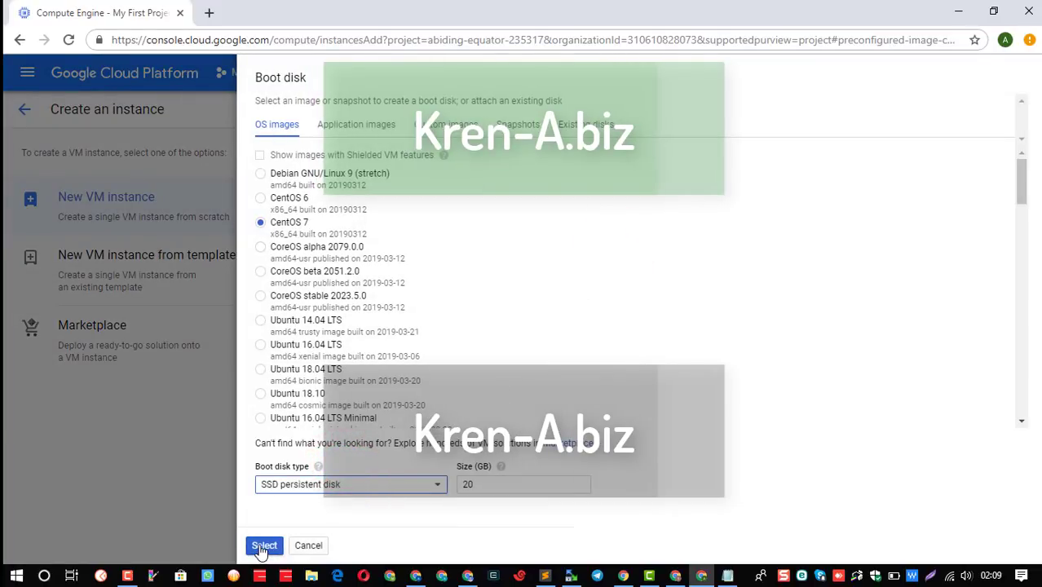
scroll(587, 407, up, 7)
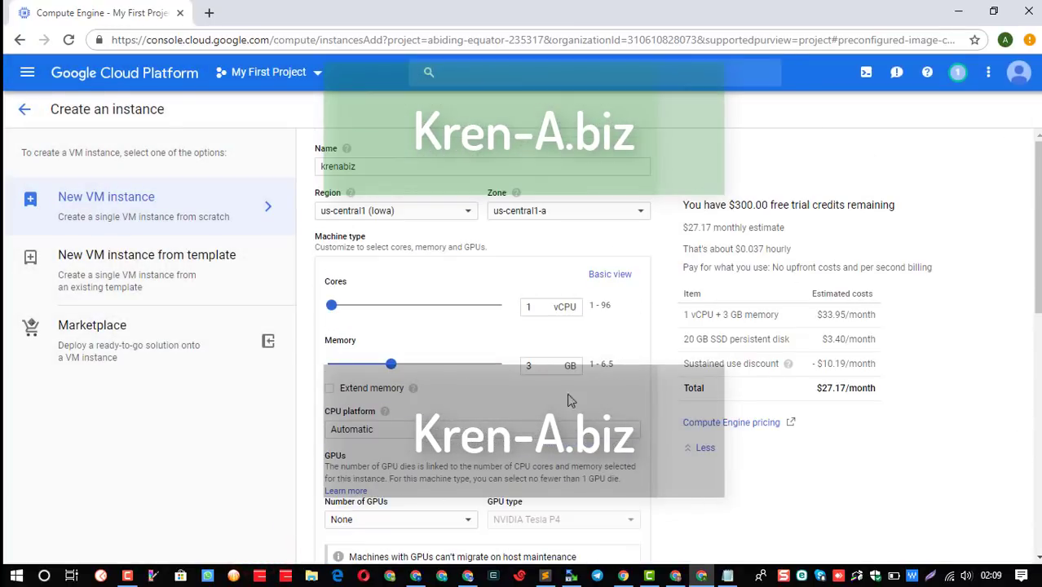
Set the custom machine's memory to 2 GB with 1 vCPU, bringing the estimate to $24.90/month.
drag(391, 371, 363, 376)
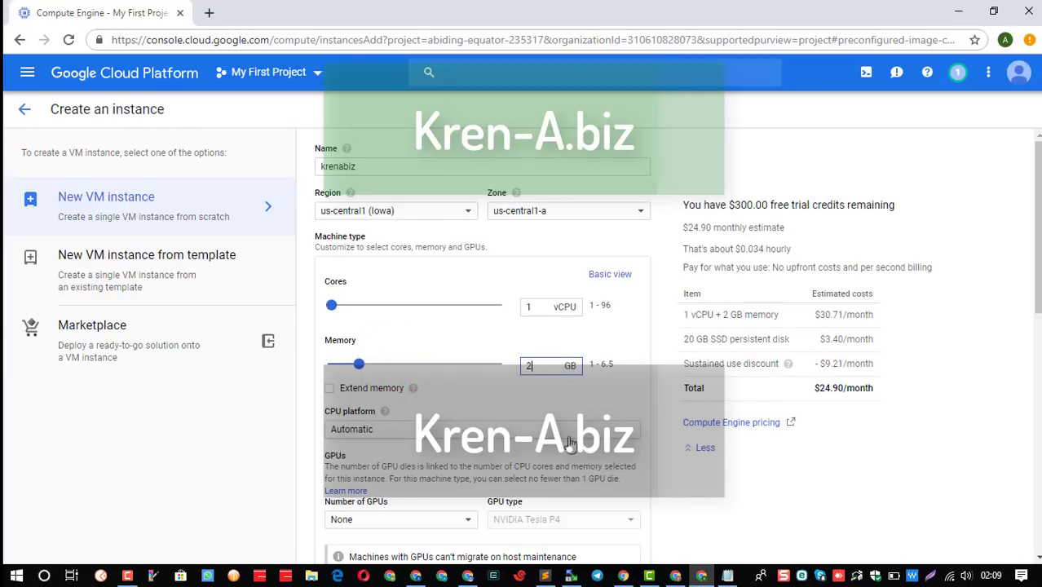
click(872, 467)
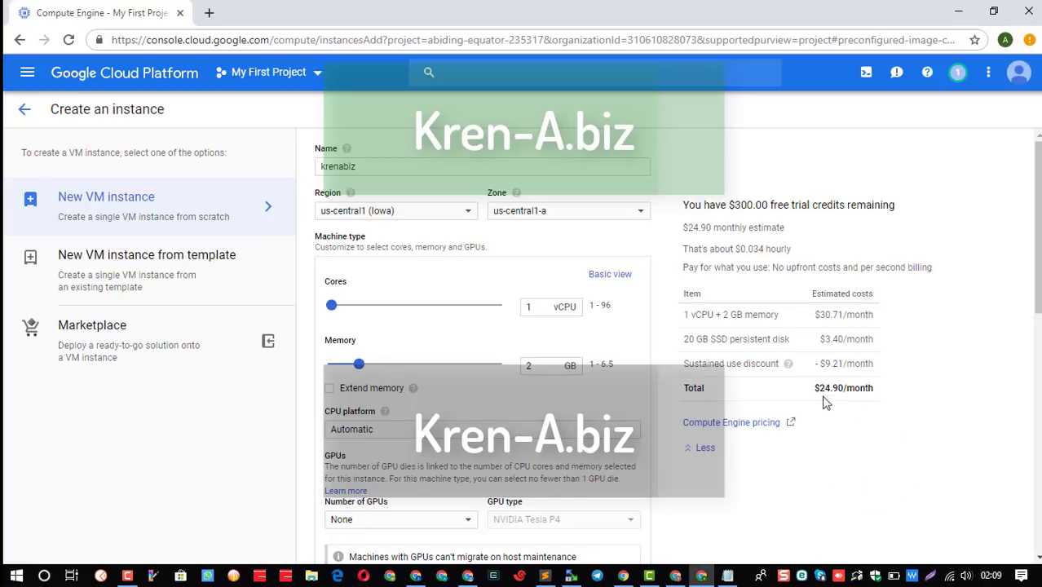
scroll(779, 469, down, 10)
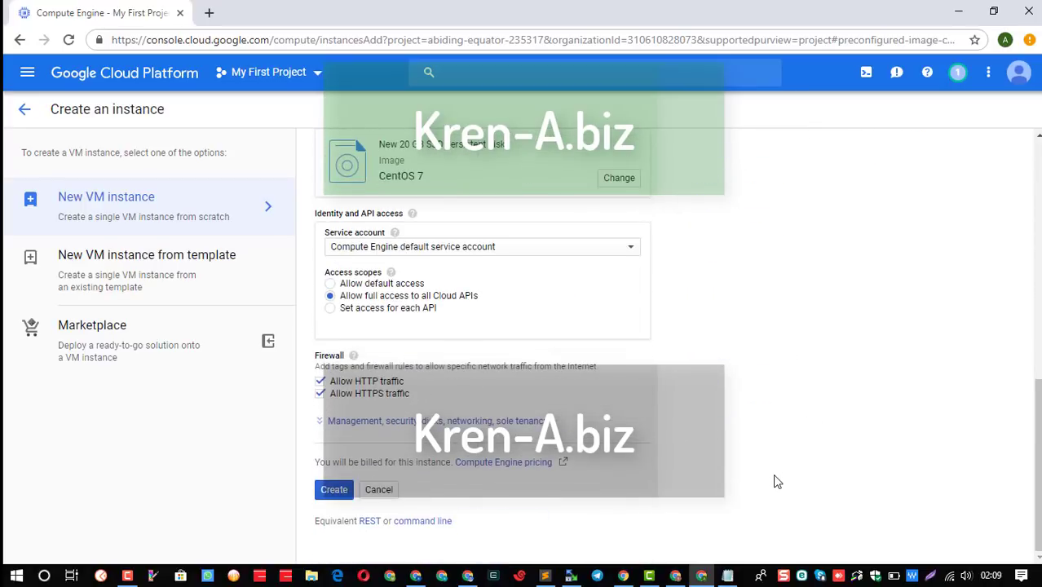
Create the krenabiz CentOS 7 instance and bring up its SSH connection options once it is running.
click(342, 492)
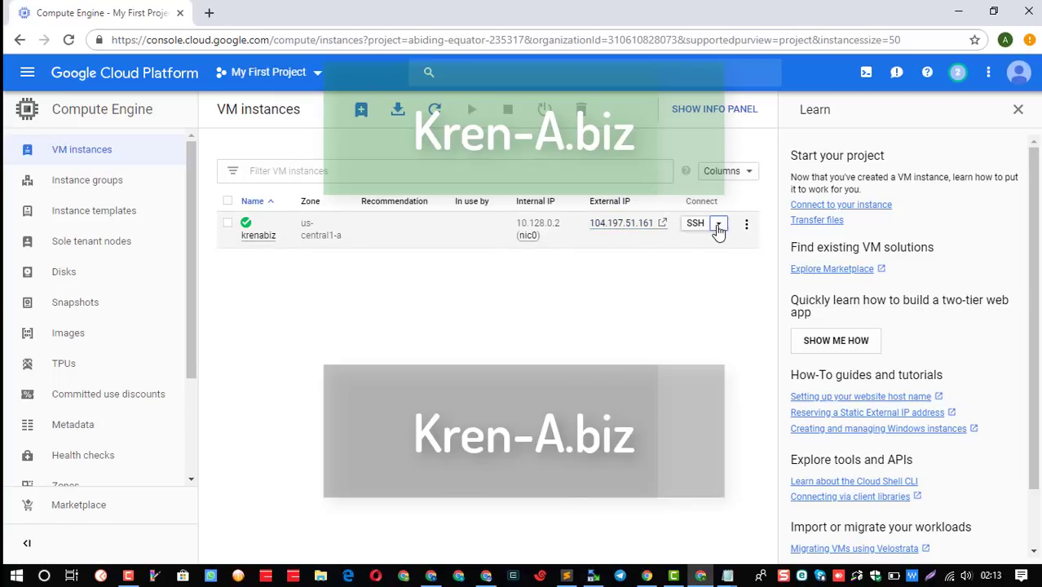
click(718, 223)
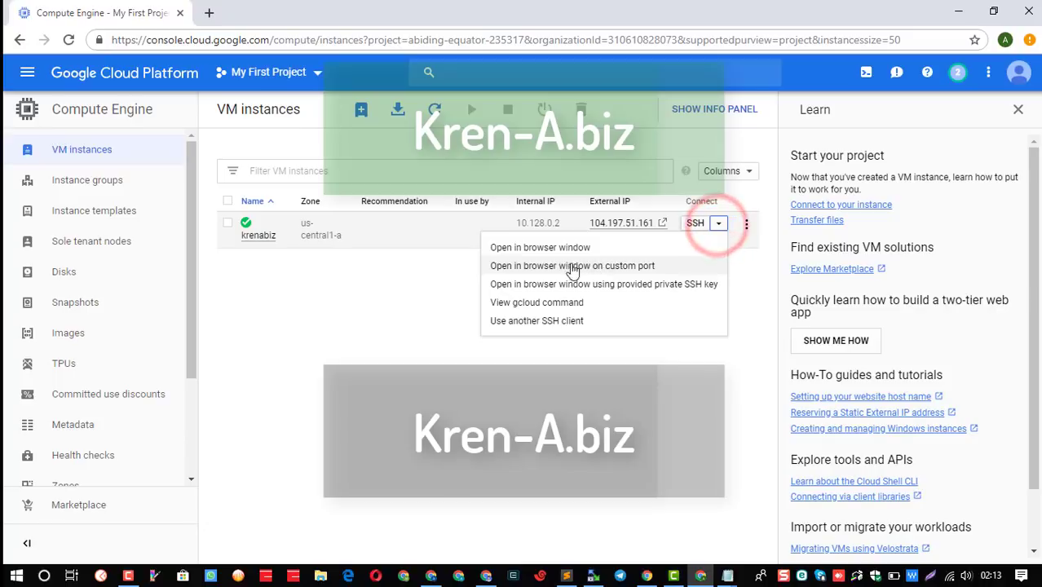
Open krenabiz over SSH in a browser window and wait for the terminal to connect.
click(551, 248)
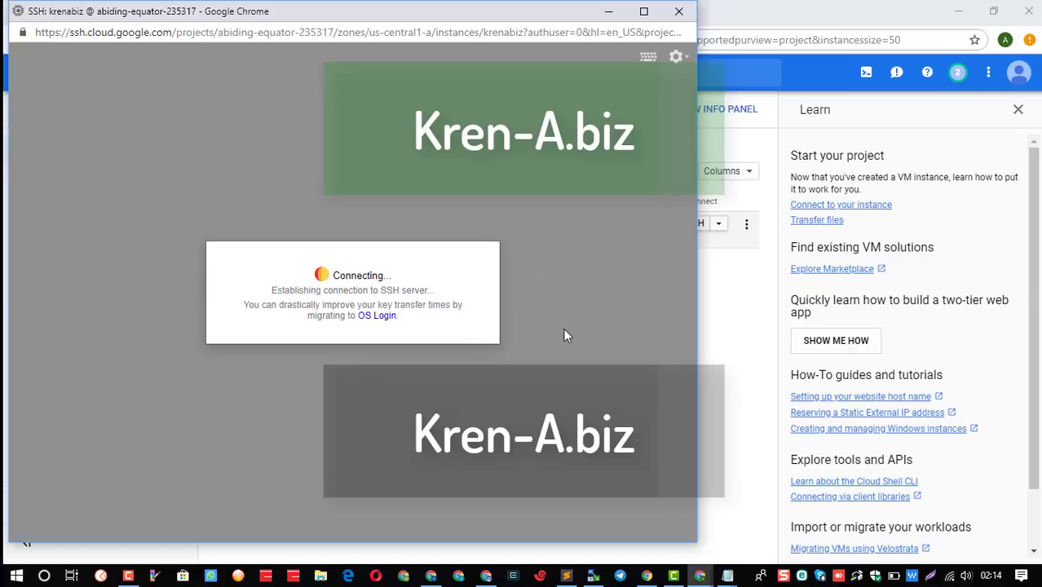
mouse_move(731, 577)
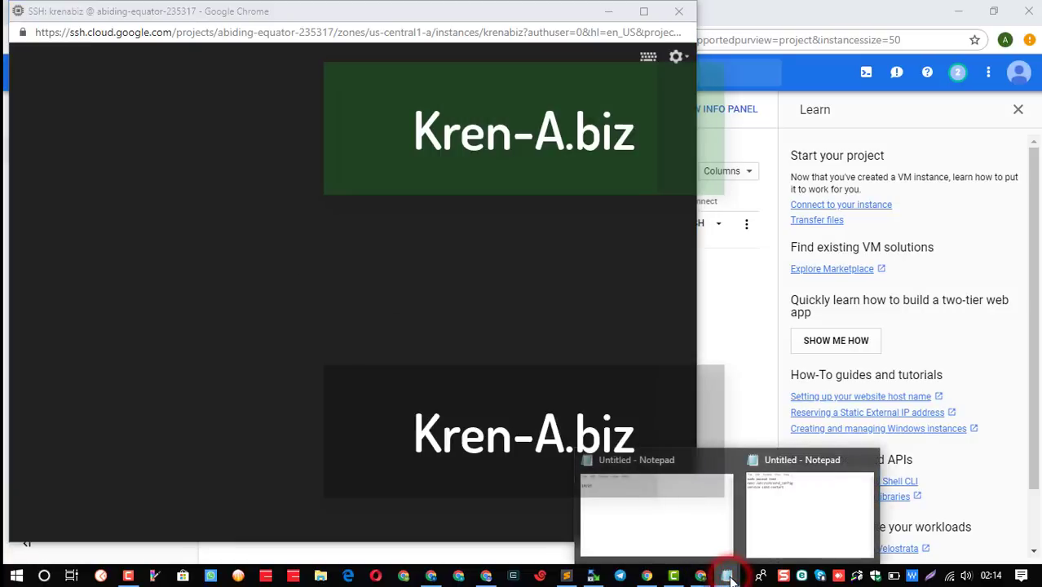
Run 'sudo passwd root' from the notes and set a new root password, confirming it.
click(781, 512)
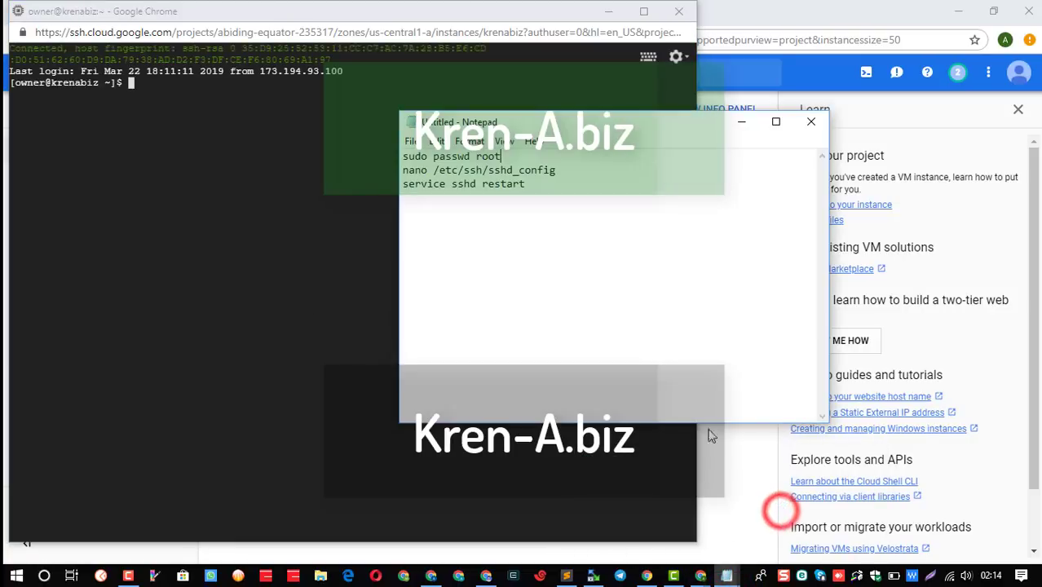
drag(507, 157, 396, 157)
key(ctrl+c)
click(306, 188)
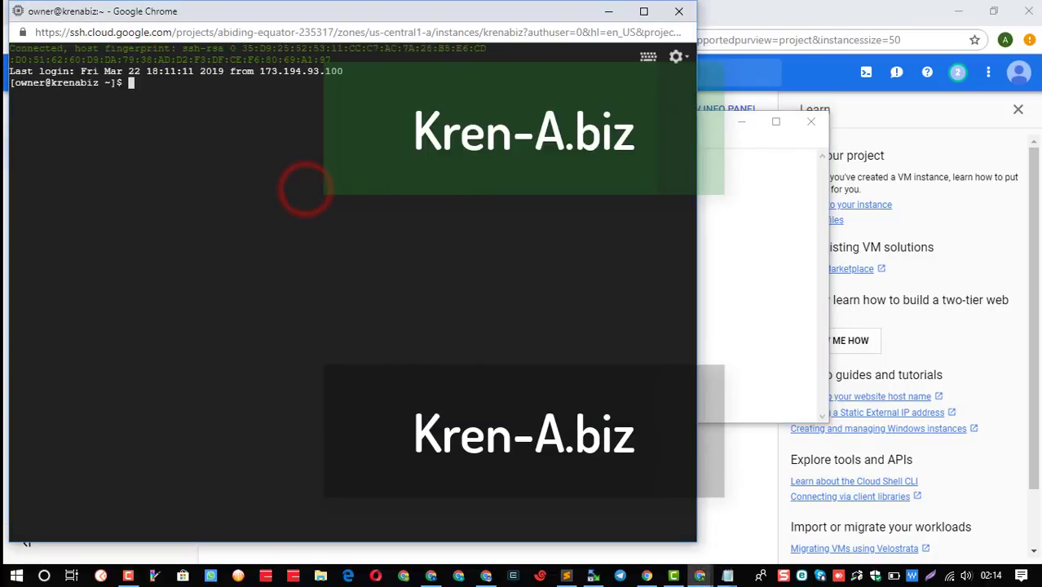
key(ctrl+v)
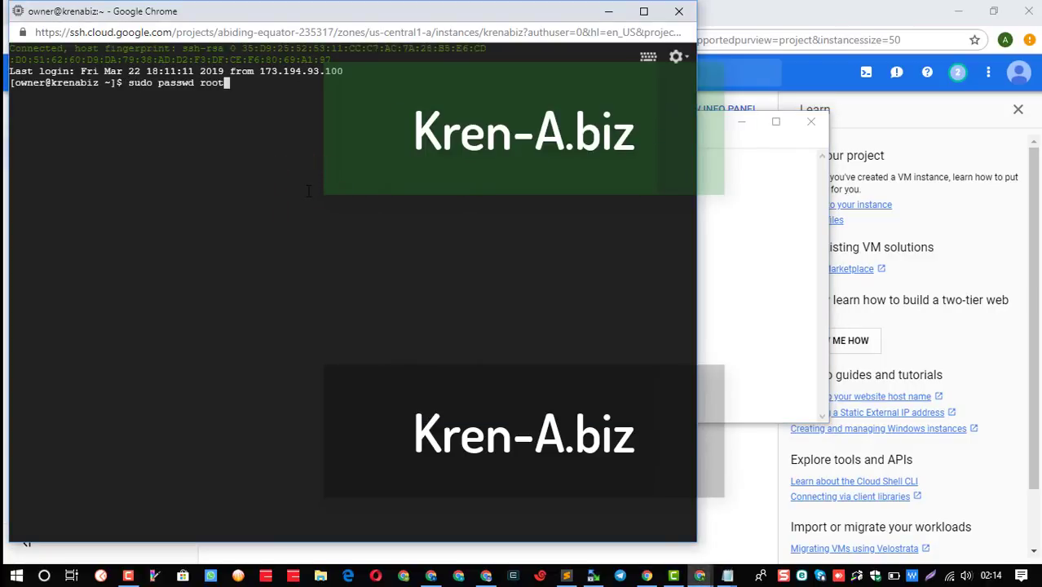
key(Return)
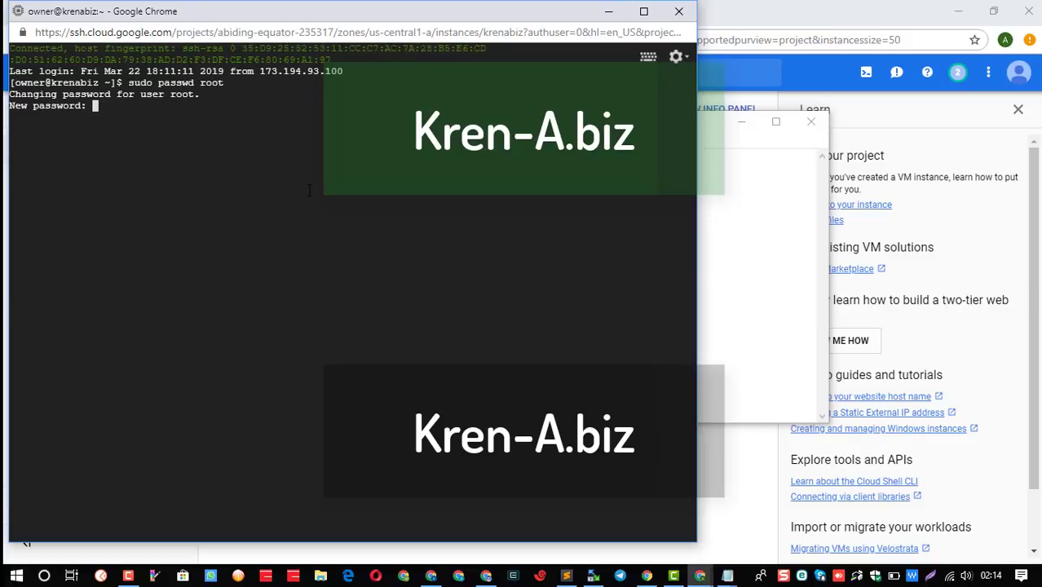
key(Return)
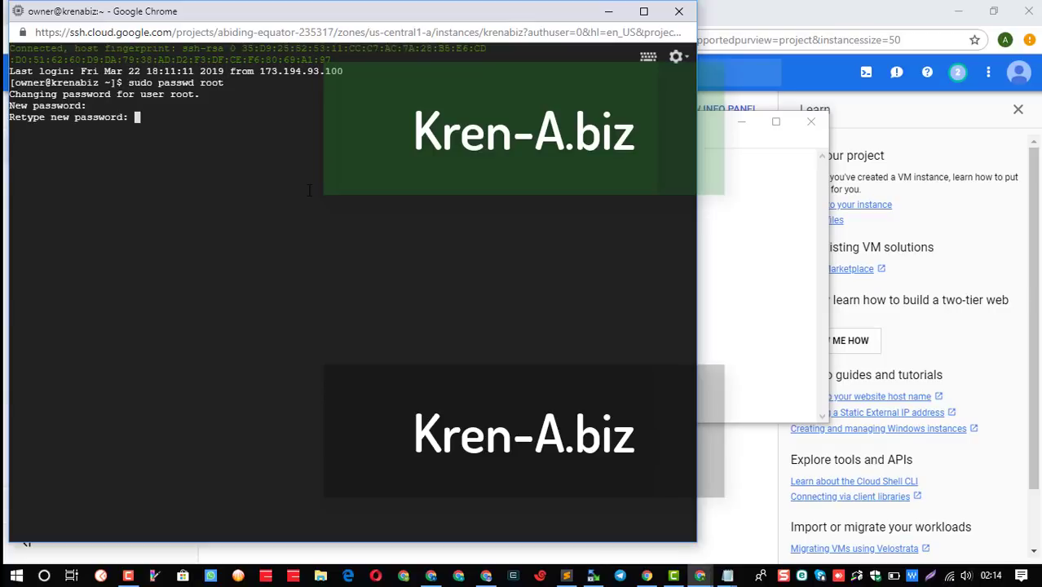
key(Return)
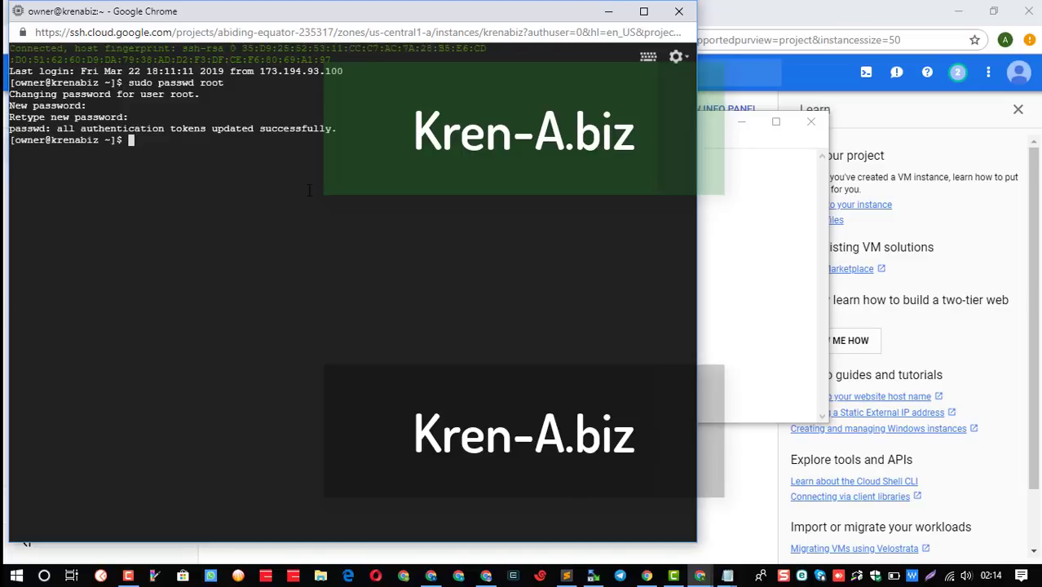
double_click(279, 128)
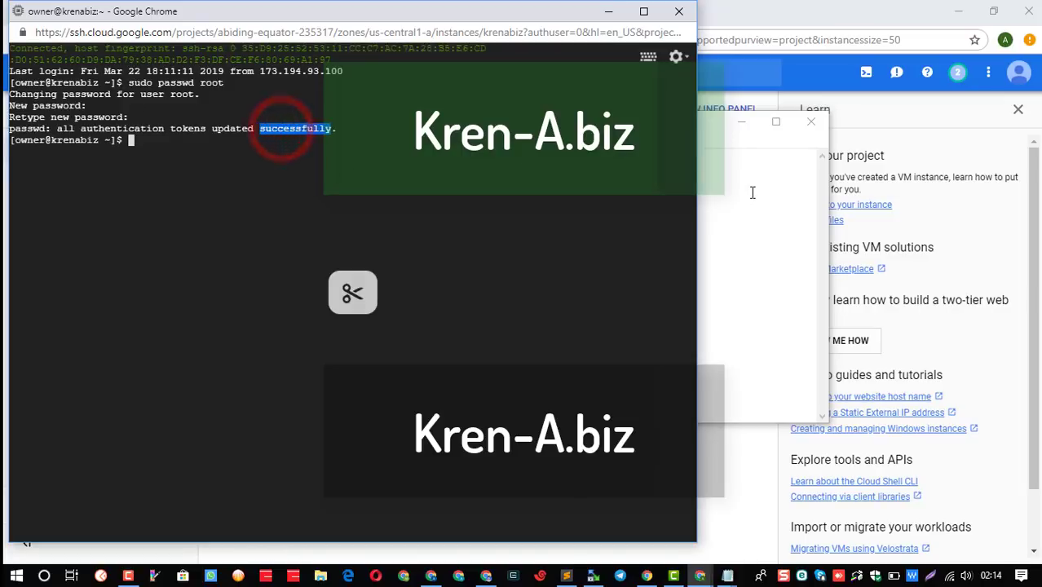
Copy the 'nano /etc/ssh/sshd_config' command from the notes.
click(749, 193)
click(561, 170)
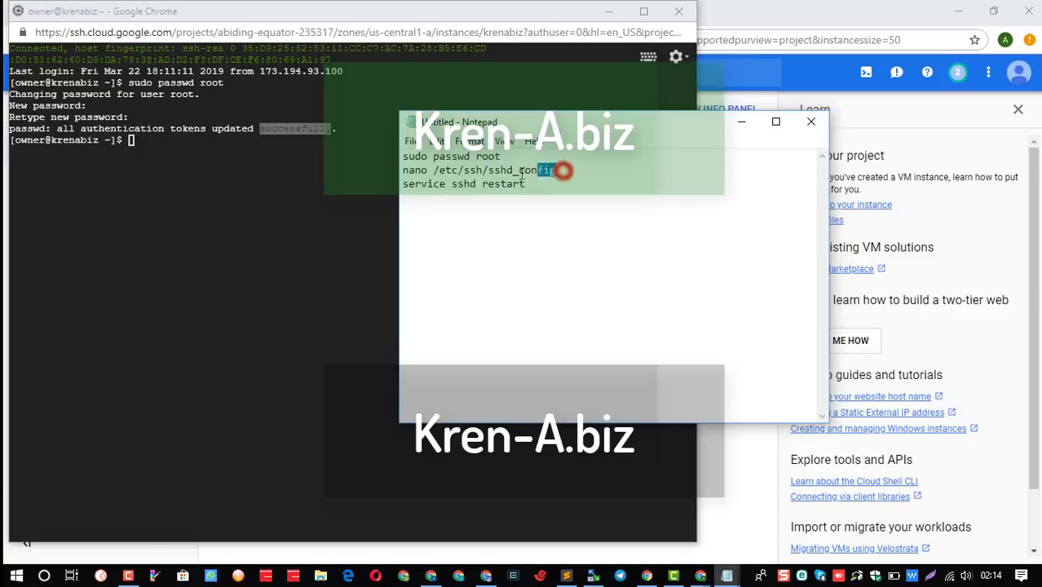
drag(404, 182, 403, 171)
click(324, 199)
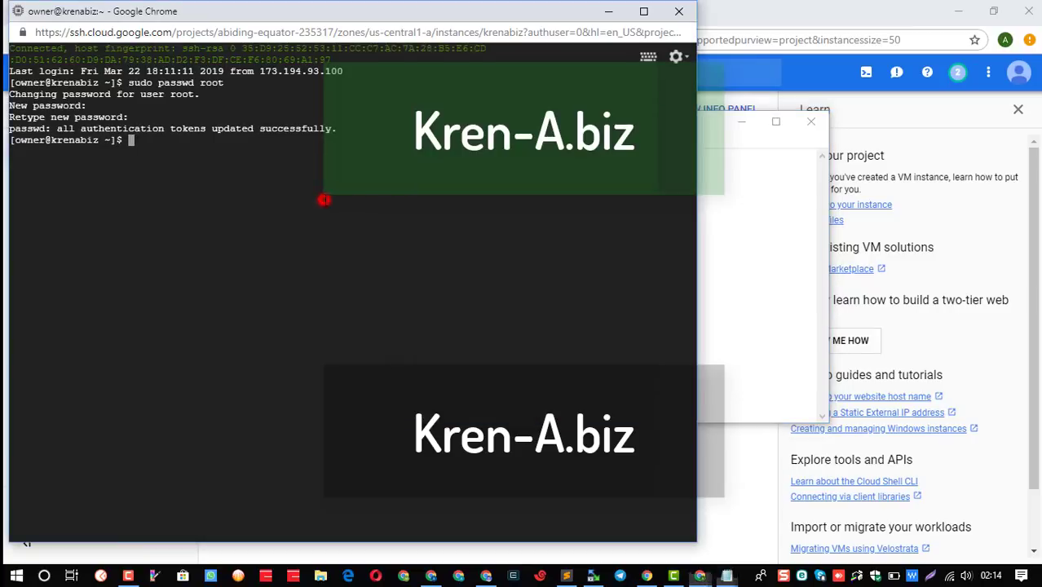
Try running 'nano /etc/ssh/sshd_config', then 'yum install nano -y' as the normal user.
text(nano /etc/ssh/sshd_config)
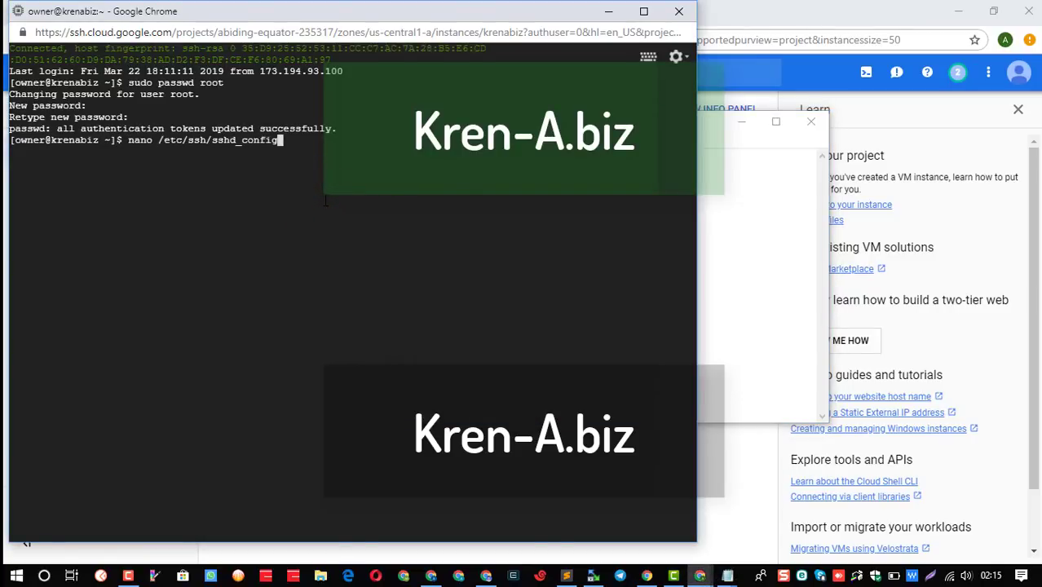
key(Return)
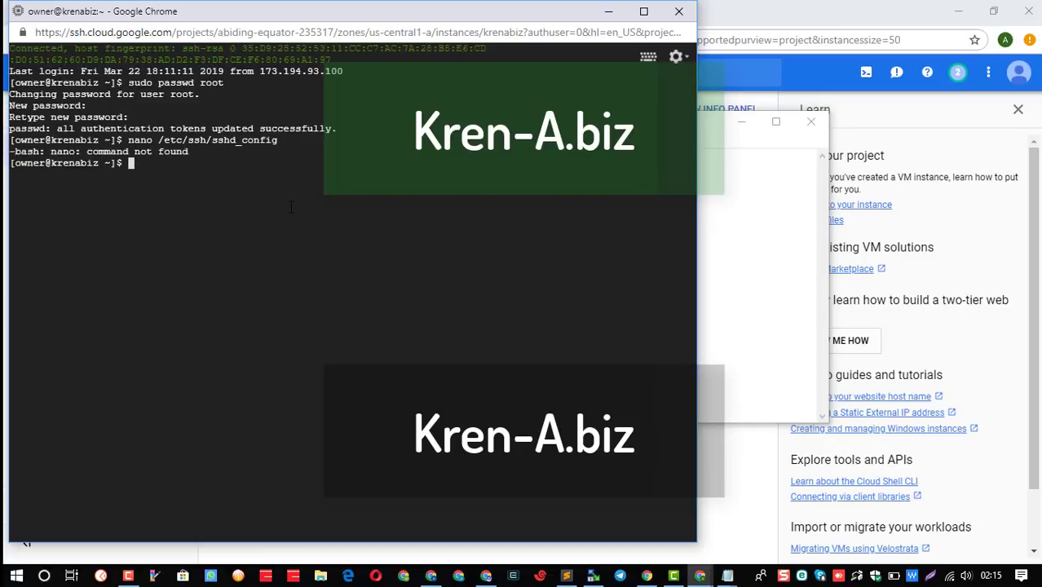
click(242, 188)
text(yum install nan)
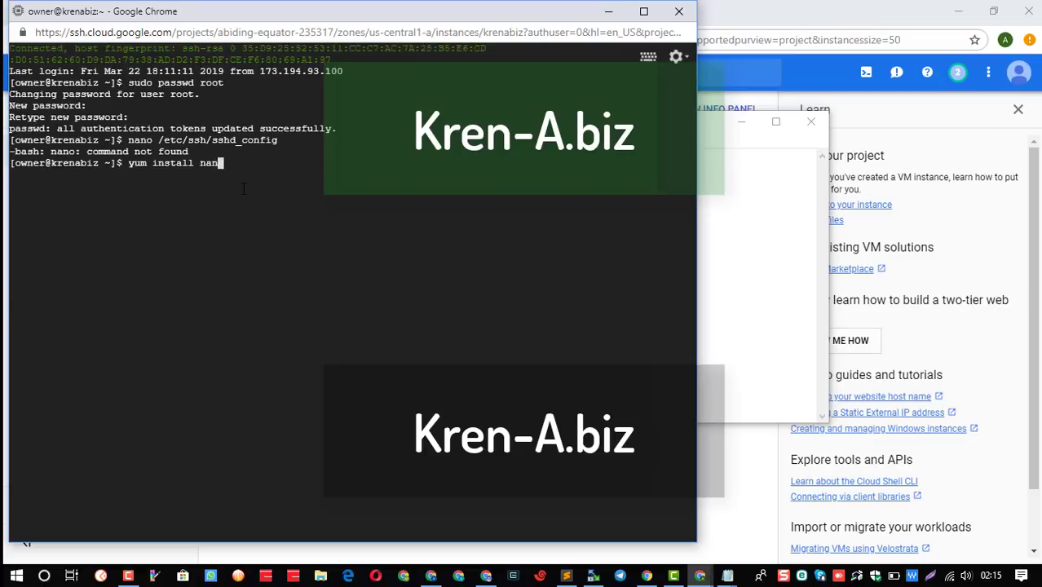
text(o -y)
key(Return)
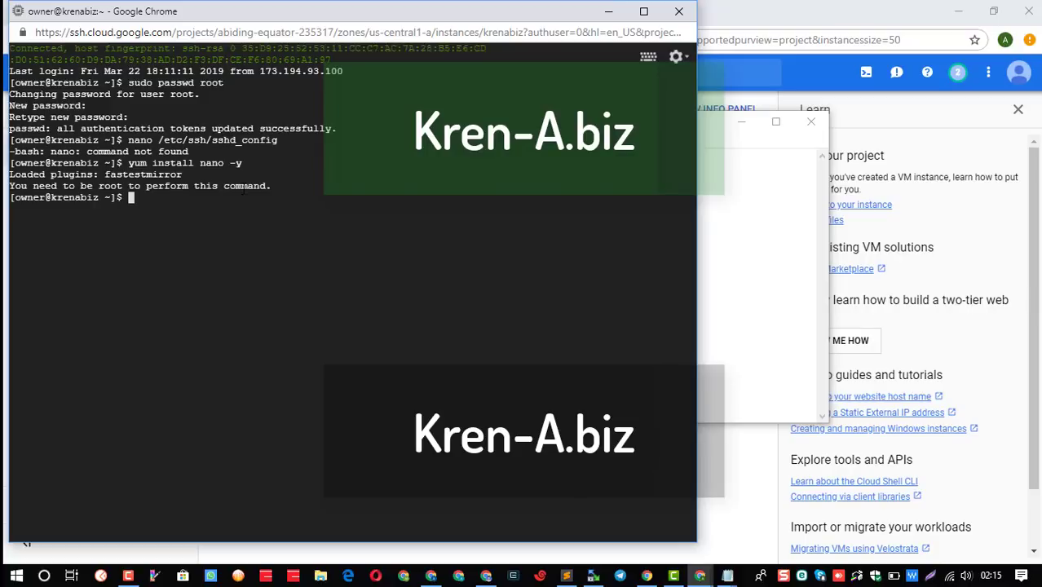
Switch to root with su and rerun 'yum install nano -y'.
text(su)
key(Return)
key(Return)
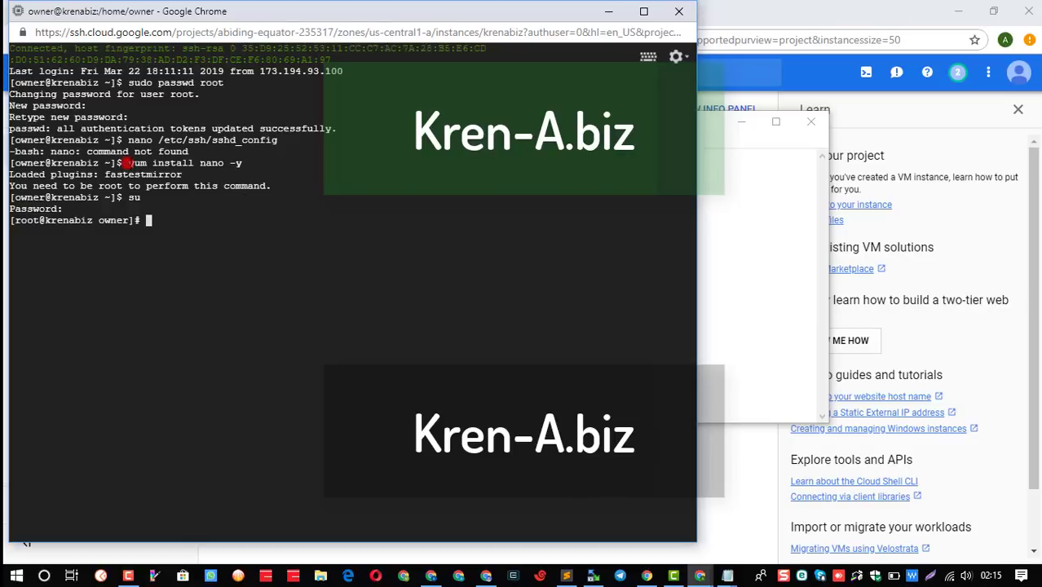
drag(128, 163, 242, 163)
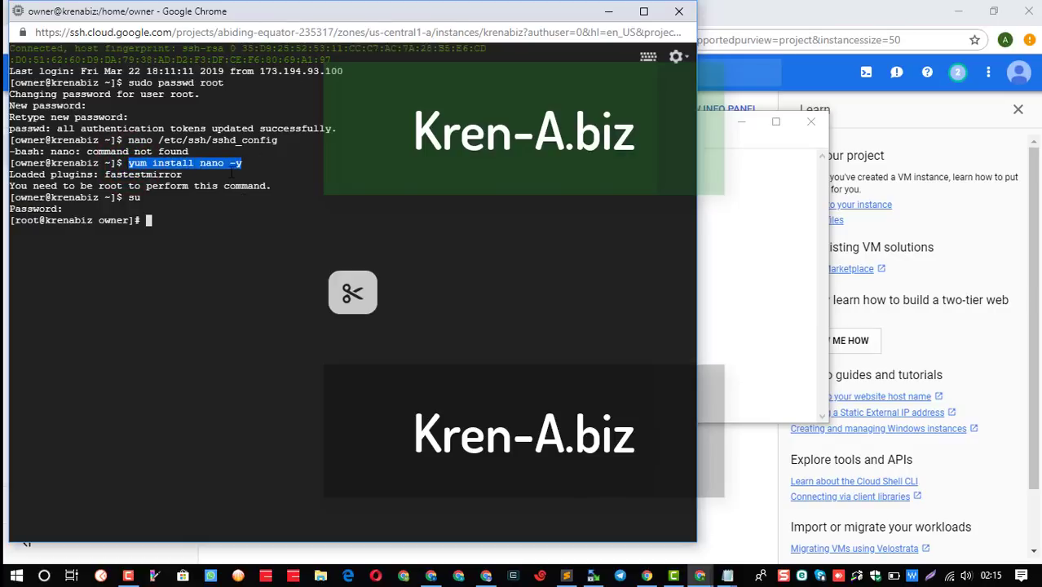
click(189, 228)
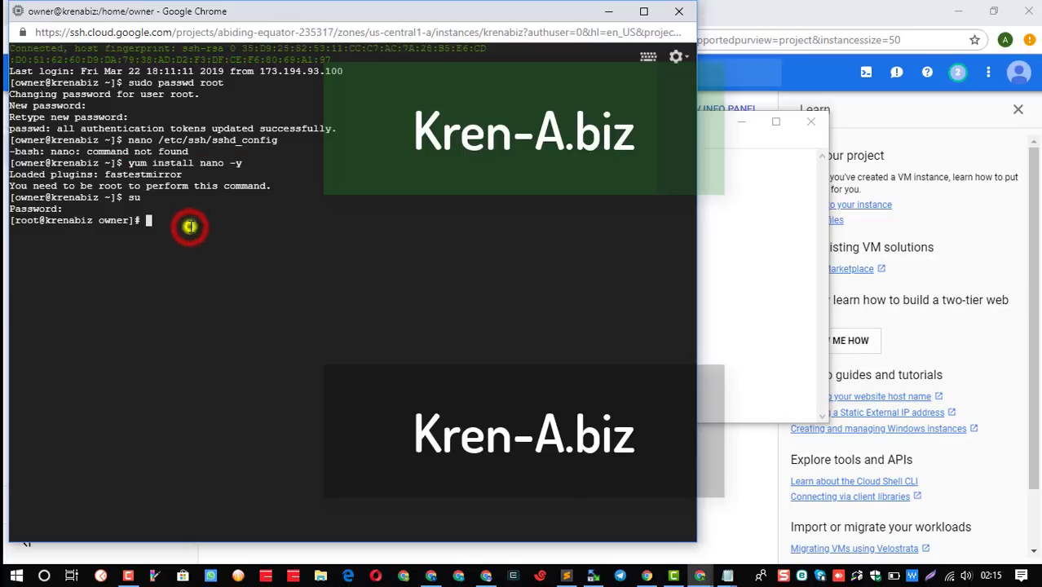
text(yum install nano -y)
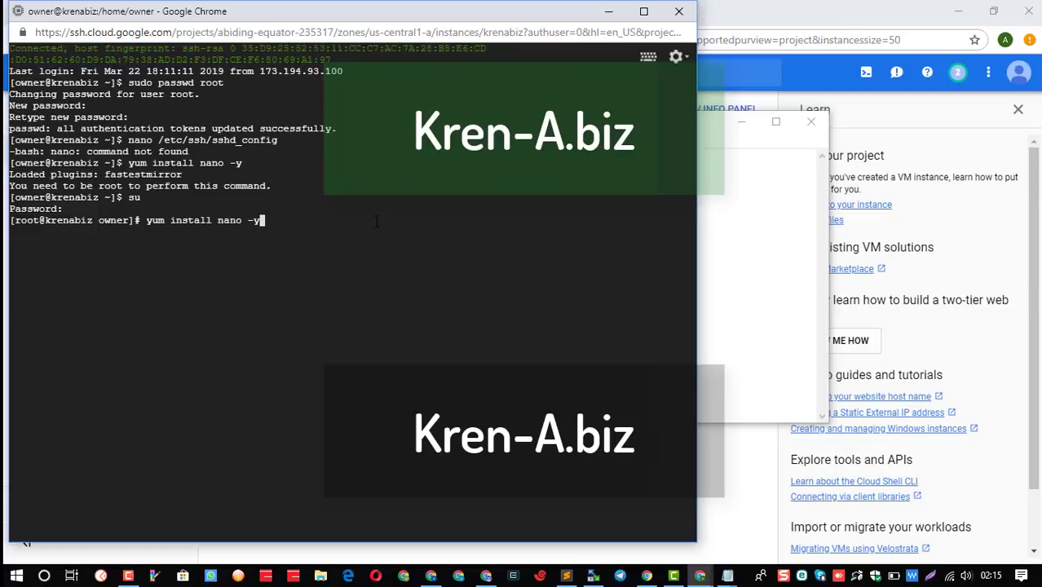
key(Return)
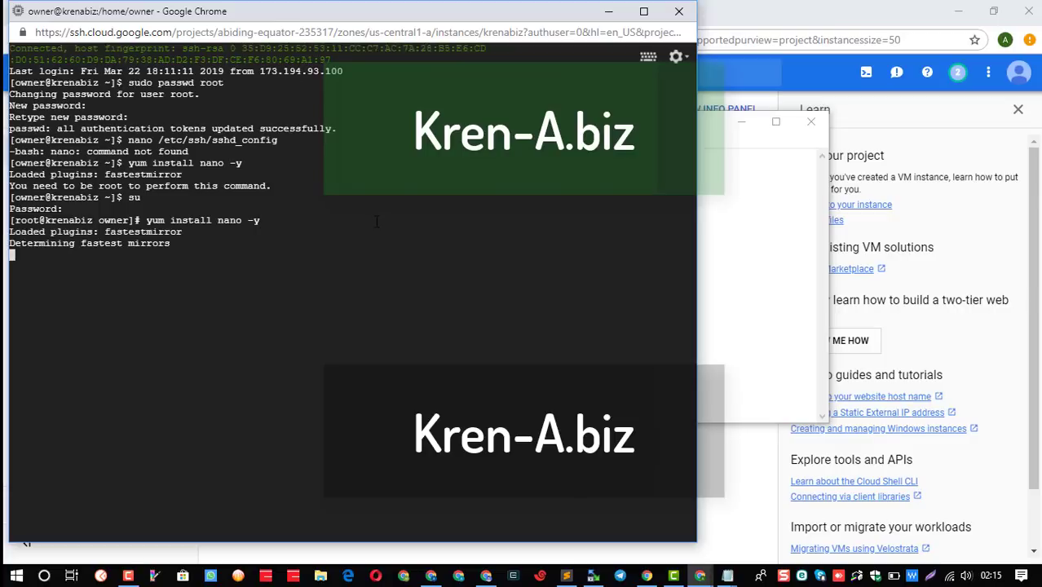